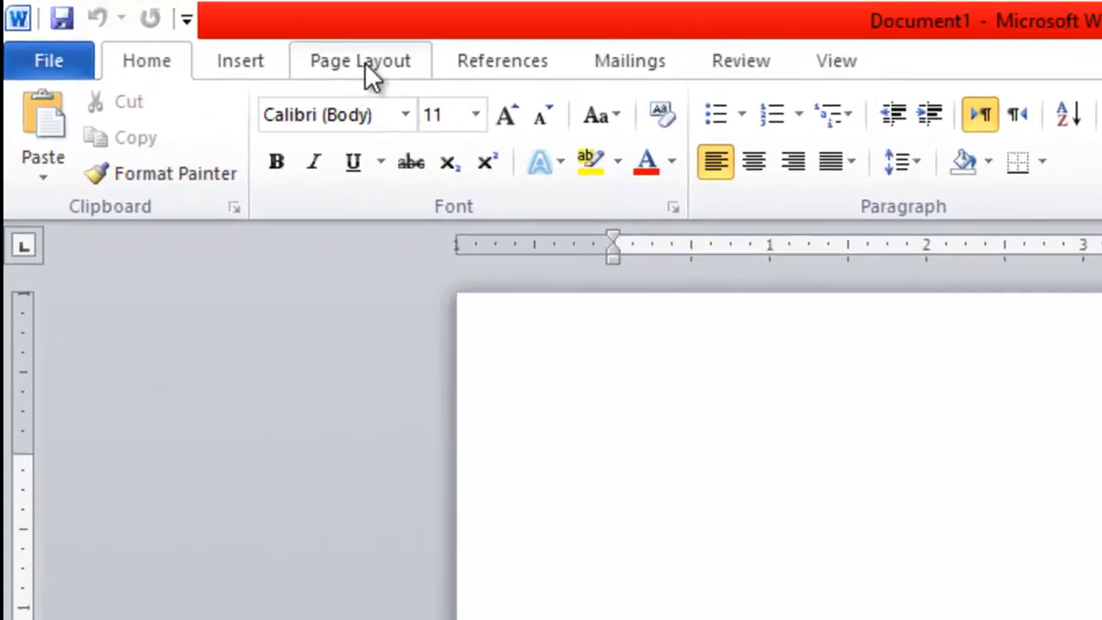
Set the document's paper size to A4.
{"action": "left_click", "coordinate": [364, 62]}
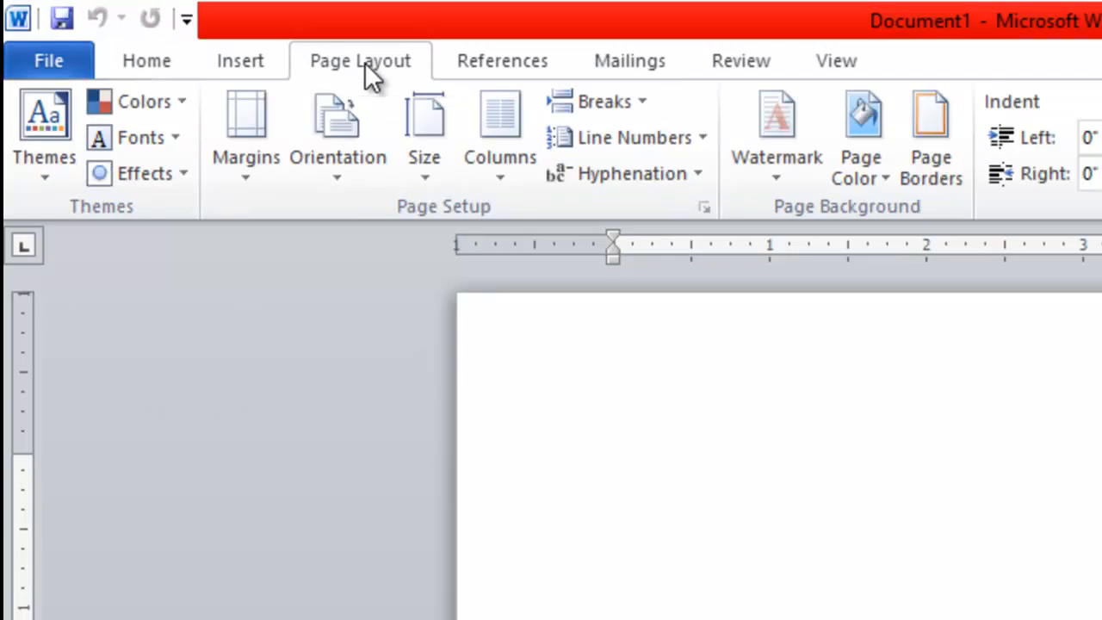
{"action": "left_click", "coordinate": [423, 182]}
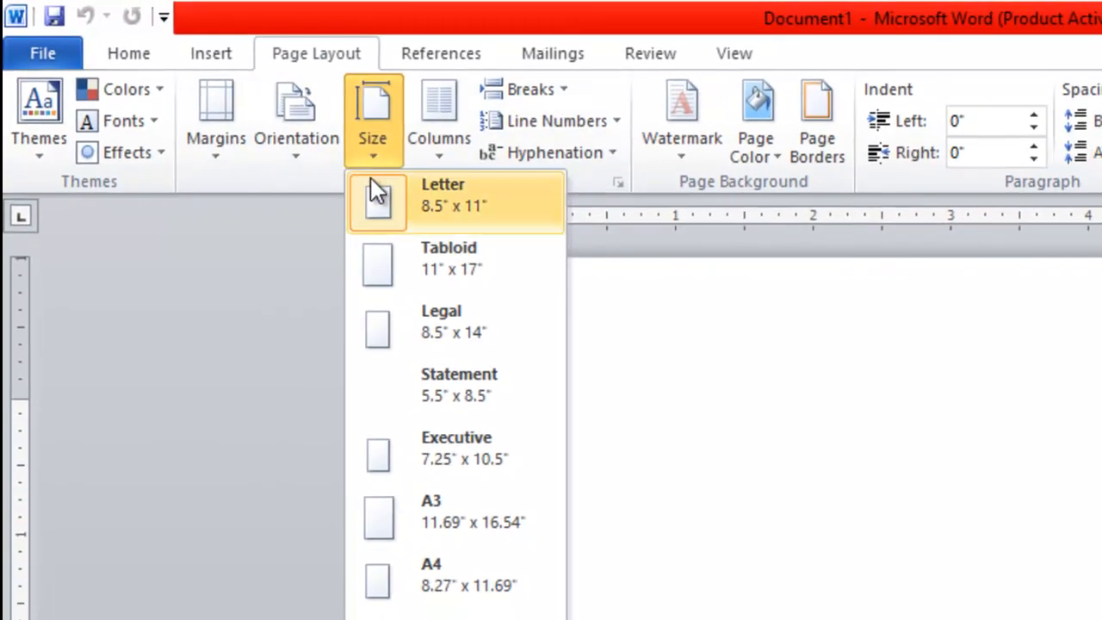
{"action": "left_click", "coordinate": [422, 577]}
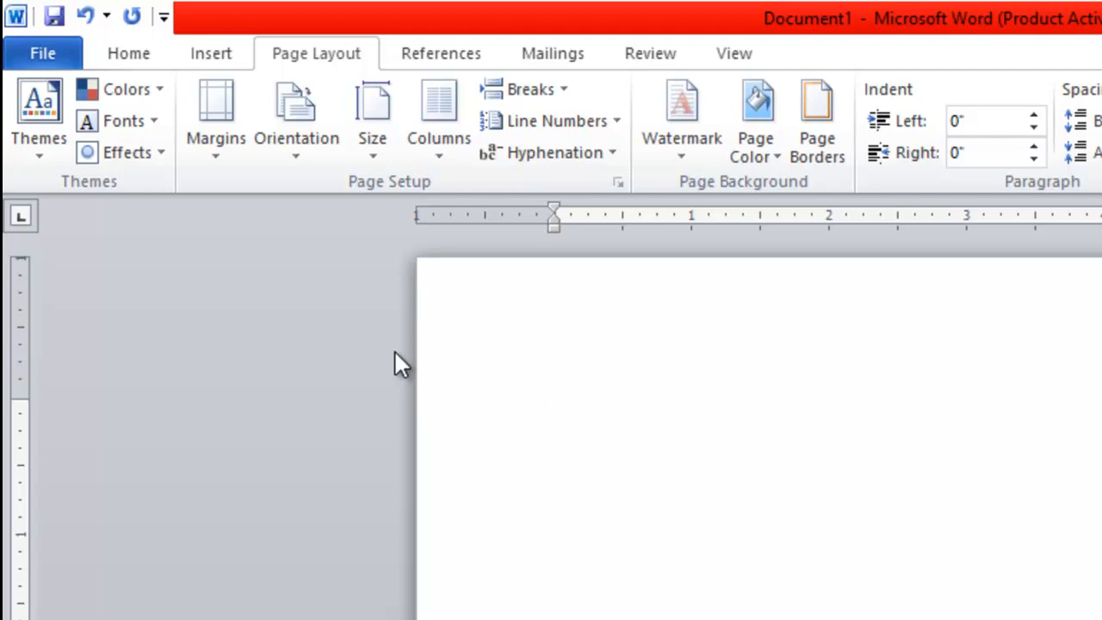
Set custom margins for the whole document: top 0.2, left 1.3, bottom 0.5 and right 0.5 inches.
{"action": "left_click", "coordinate": [216, 157]}
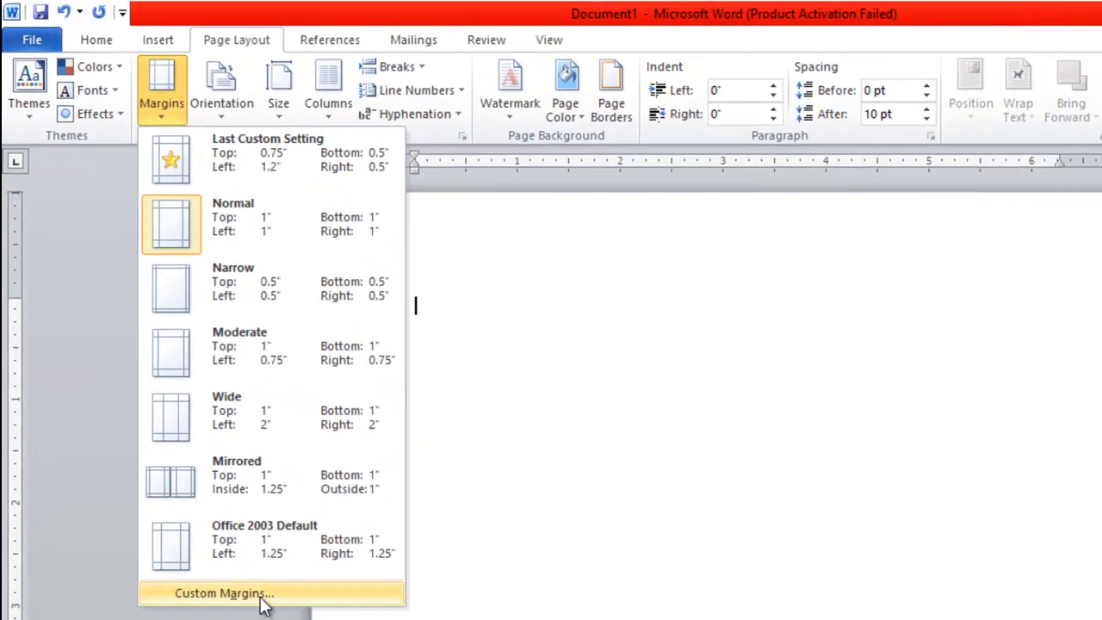
{"action": "left_click", "coordinate": [263, 604]}
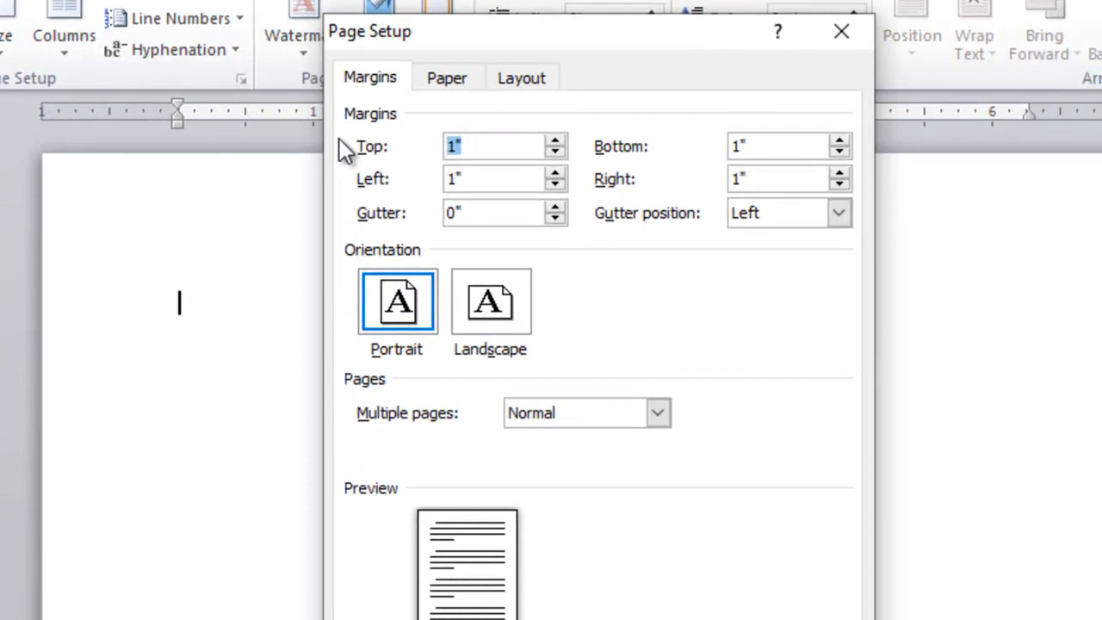
{"action": "type", "text": "0.2"}
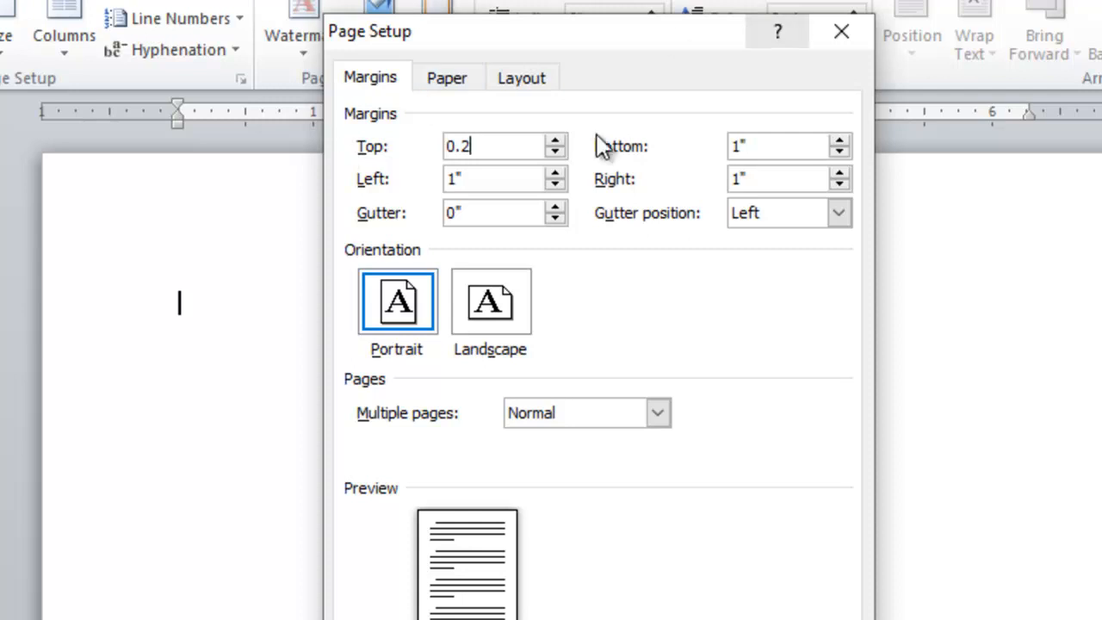
{"action": "double_click", "coordinate": [487, 179]}
{"action": "type", "text": "1.3"}
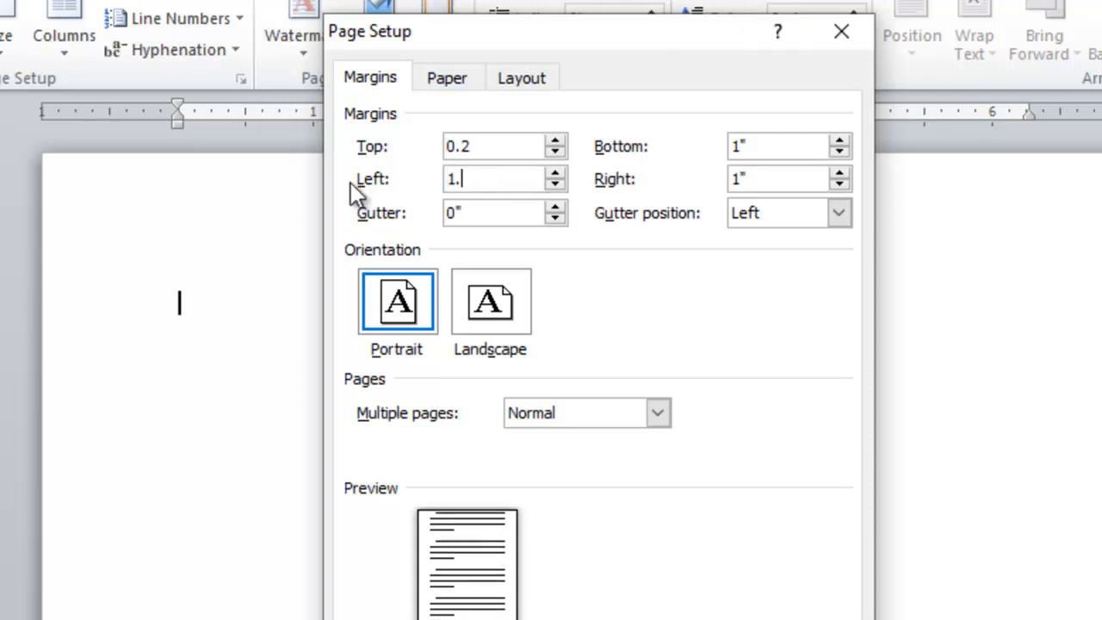
{"action": "double_click", "coordinate": [771, 148]}
{"action": "type", "text": "0.5"}
{"action": "double_click", "coordinate": [763, 180]}
{"action": "type", "text": "0.5"}
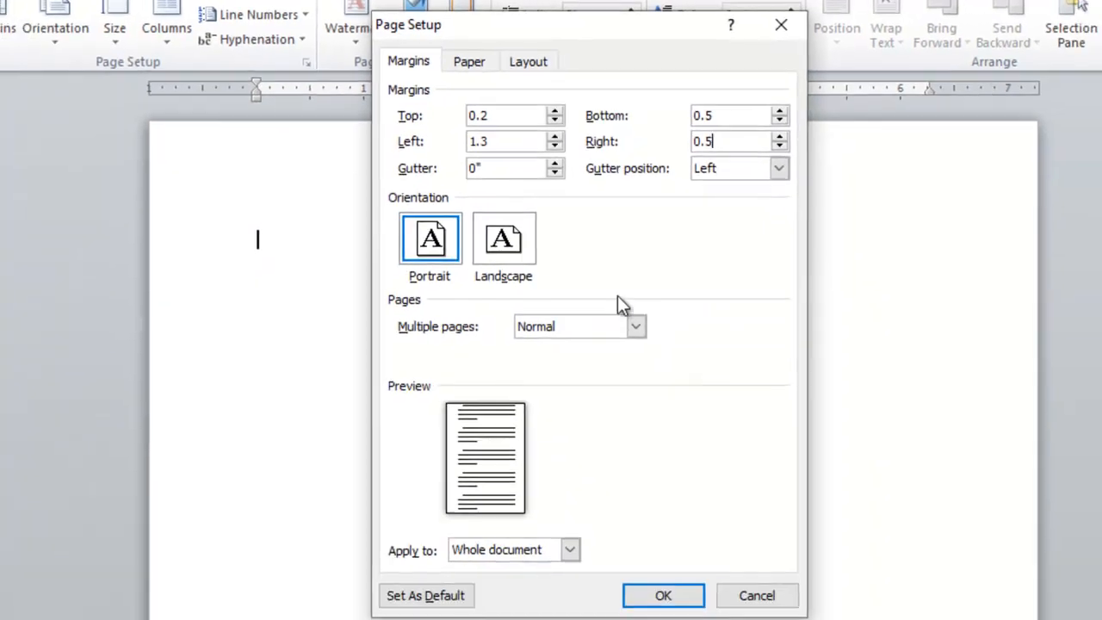
{"action": "double_click", "coordinate": [495, 117]}
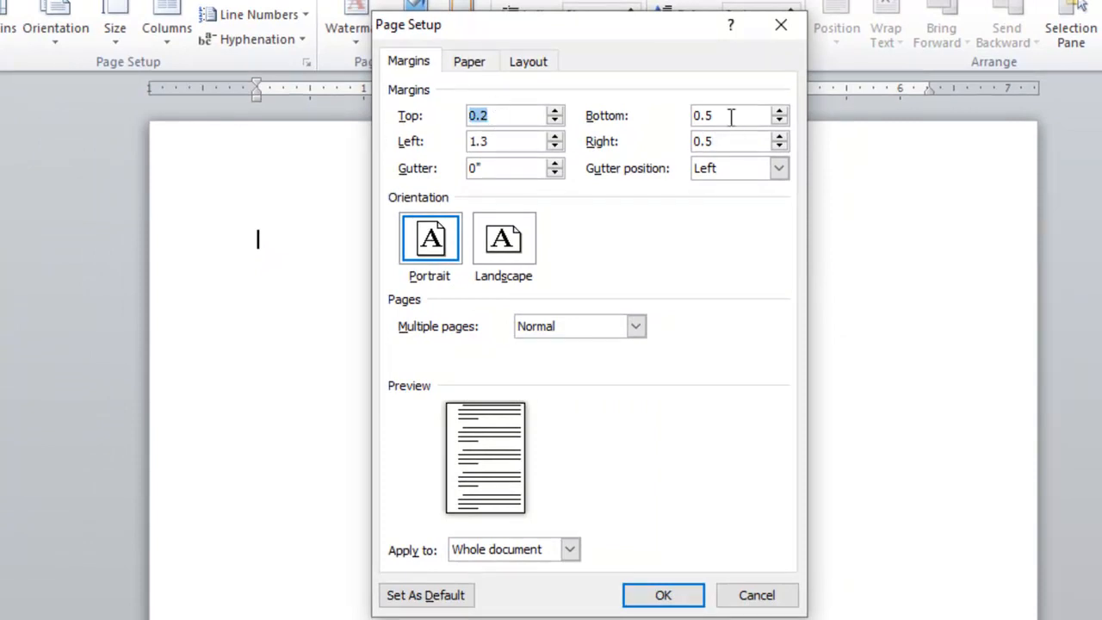
{"action": "left_click_drag", "start_coordinate": [728, 115], "coordinate": [674, 112]}
{"action": "left_click_drag", "start_coordinate": [505, 140], "coordinate": [416, 147]}
{"action": "left_click_drag", "start_coordinate": [745, 141], "coordinate": [634, 153]}
{"action": "left_click", "coordinate": [661, 596]}
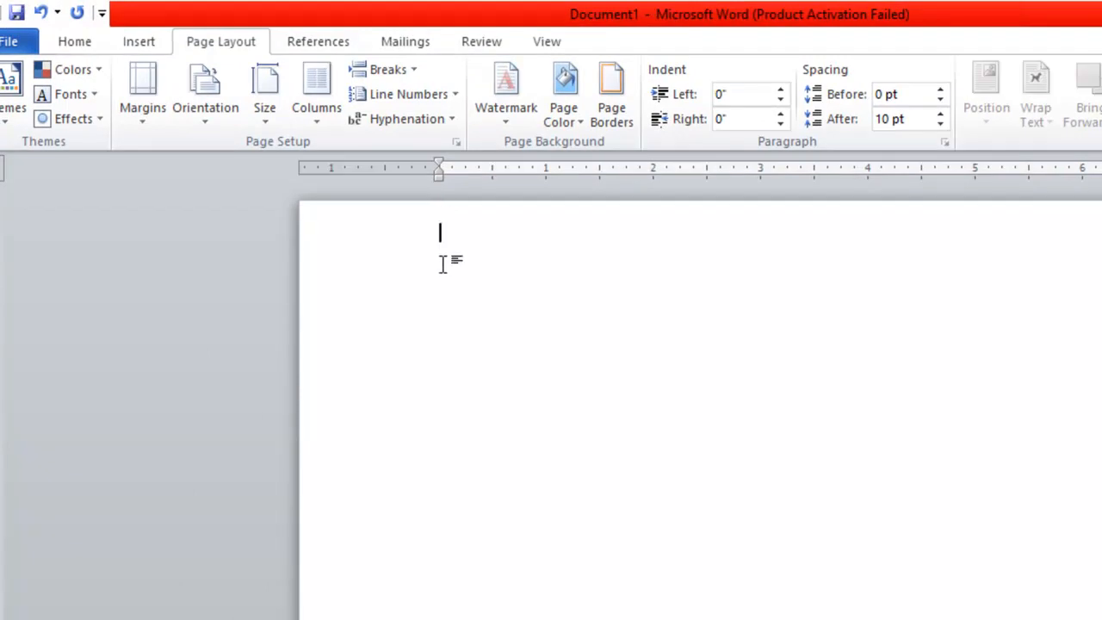
Insert a table with two columns and one row, and narrow its first column to about 1.25 inches.
{"action": "left_click", "coordinate": [144, 47]}
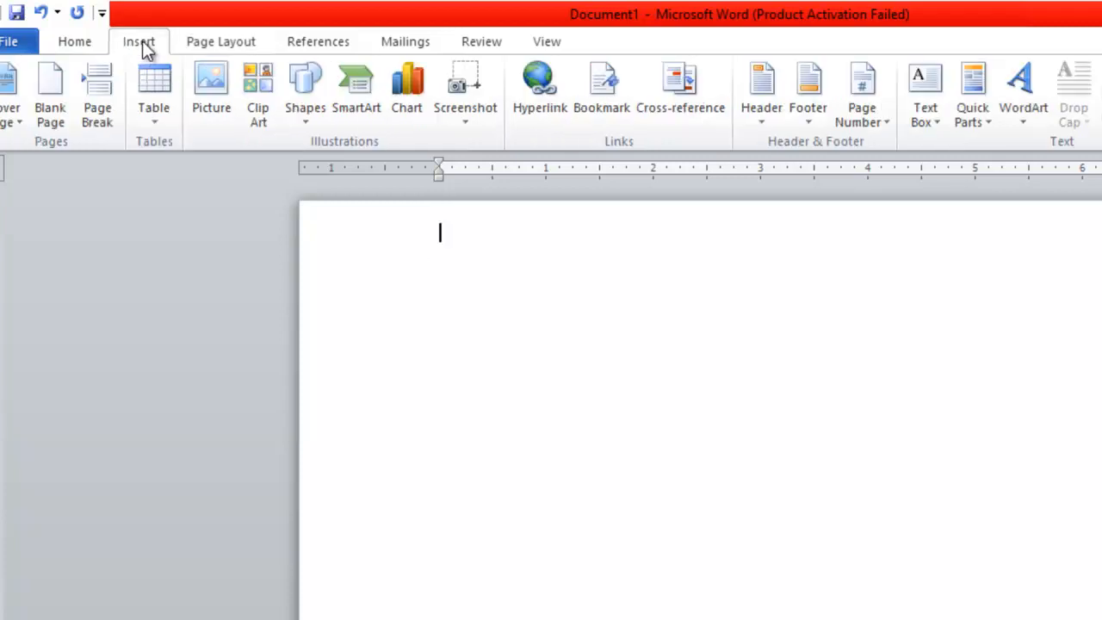
{"action": "left_click", "coordinate": [152, 117]}
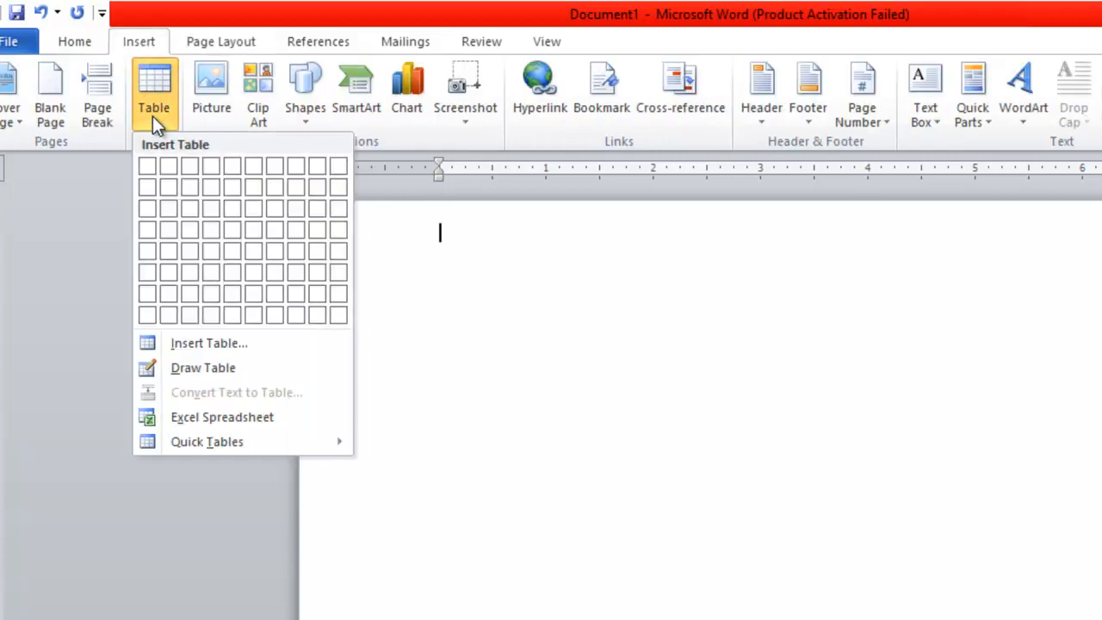
{"action": "left_click", "coordinate": [167, 173]}
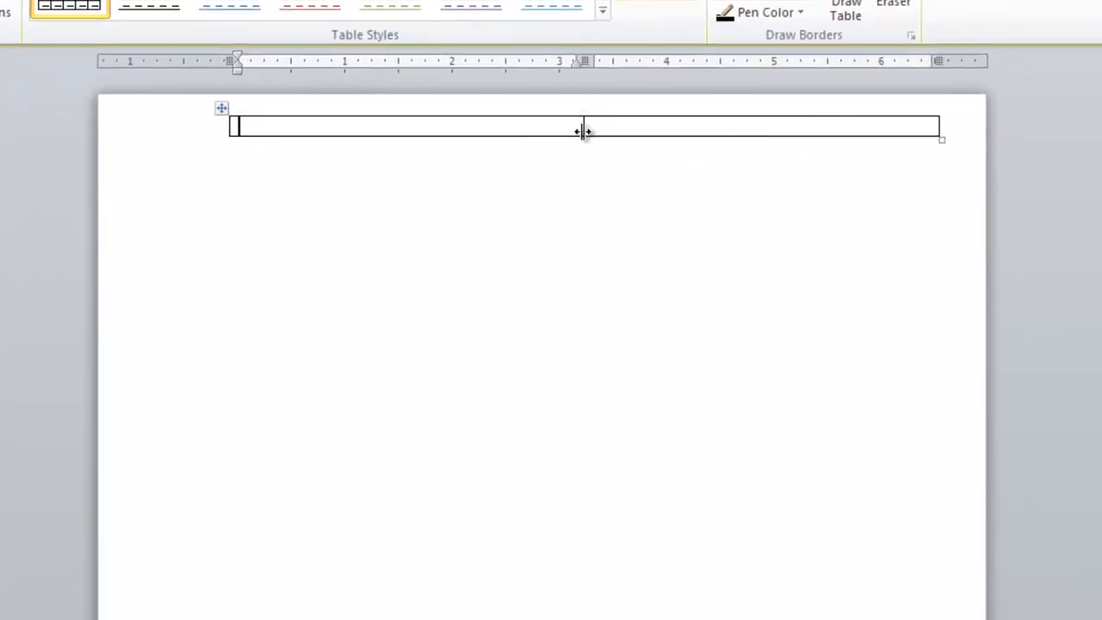
{"action": "left_click_drag", "start_coordinate": [583, 127], "coordinate": [363, 127]}
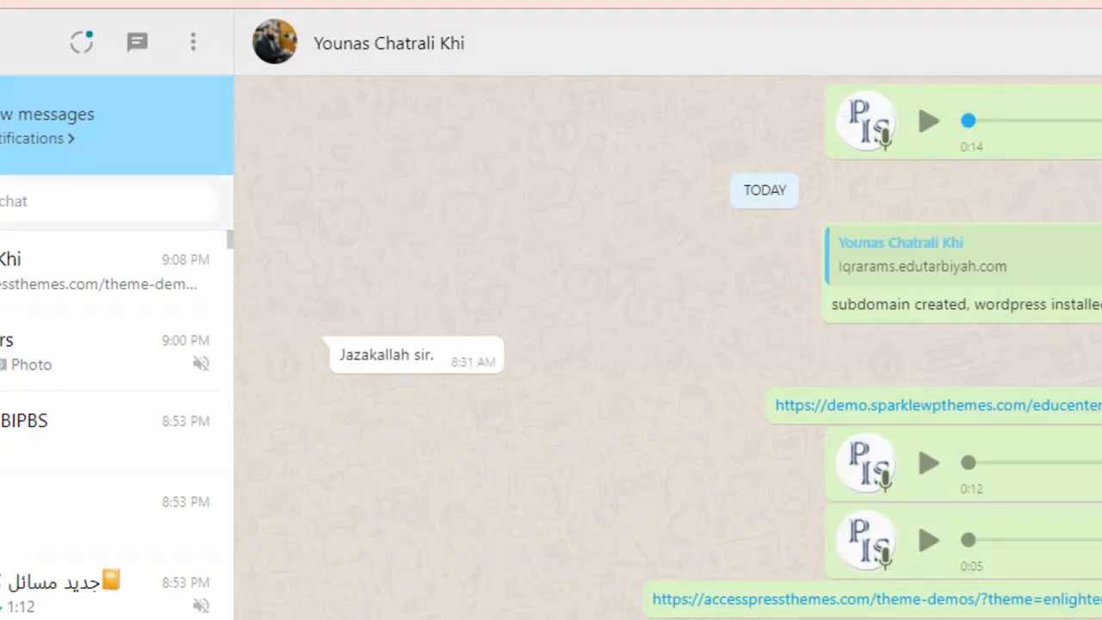
Switch to Chrome and, in a new tab, search Google for images of "govt of balochistan logo".
{"action": "left_click", "coordinate": [140, 2]}
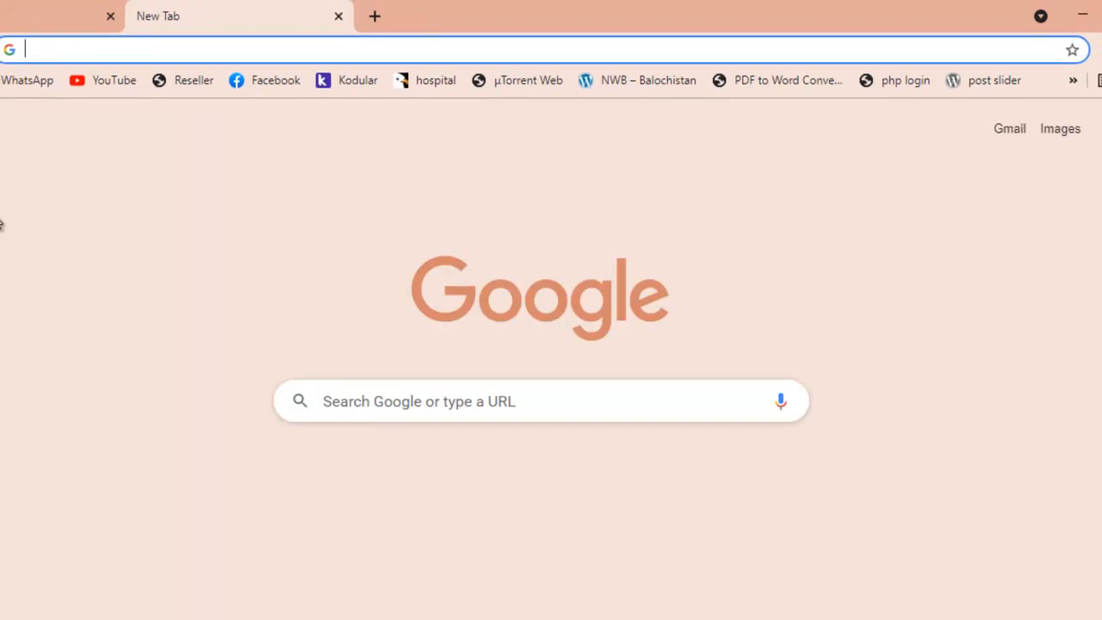
{"action": "type", "text": "google"}
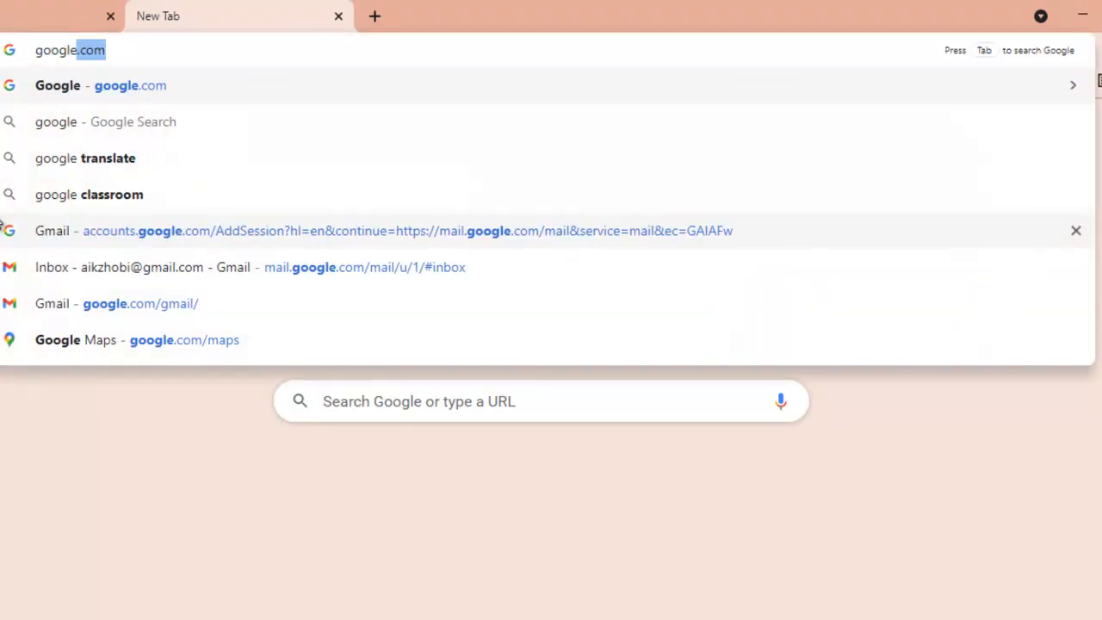
{"action": "key", "text": "Return"}
{"action": "type", "text": "govt of"}
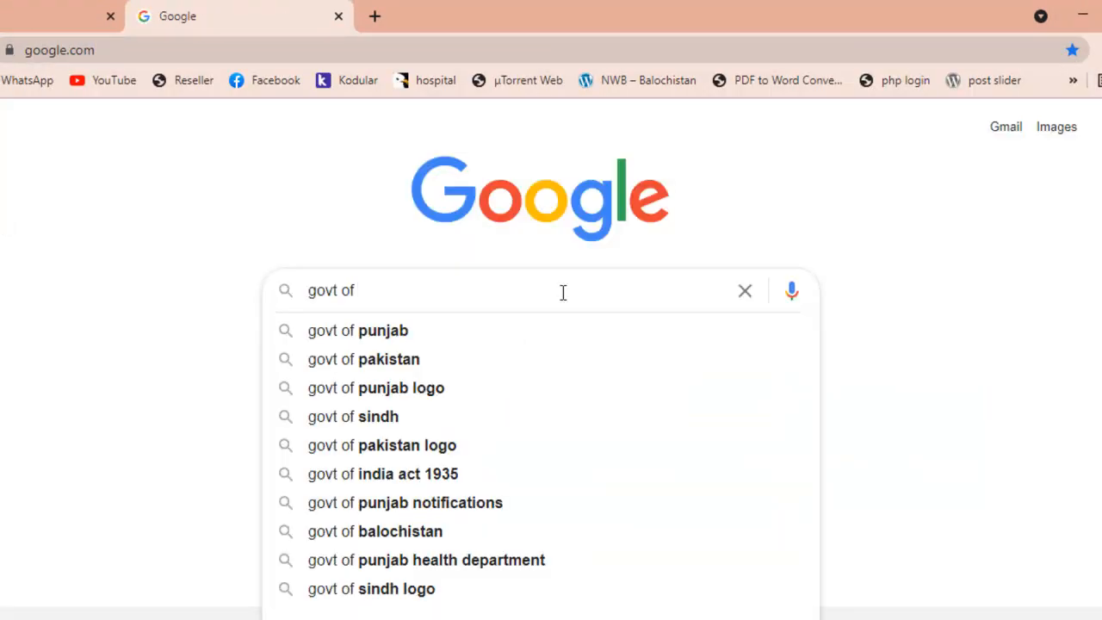
{"action": "type", "text": " balochistan"}
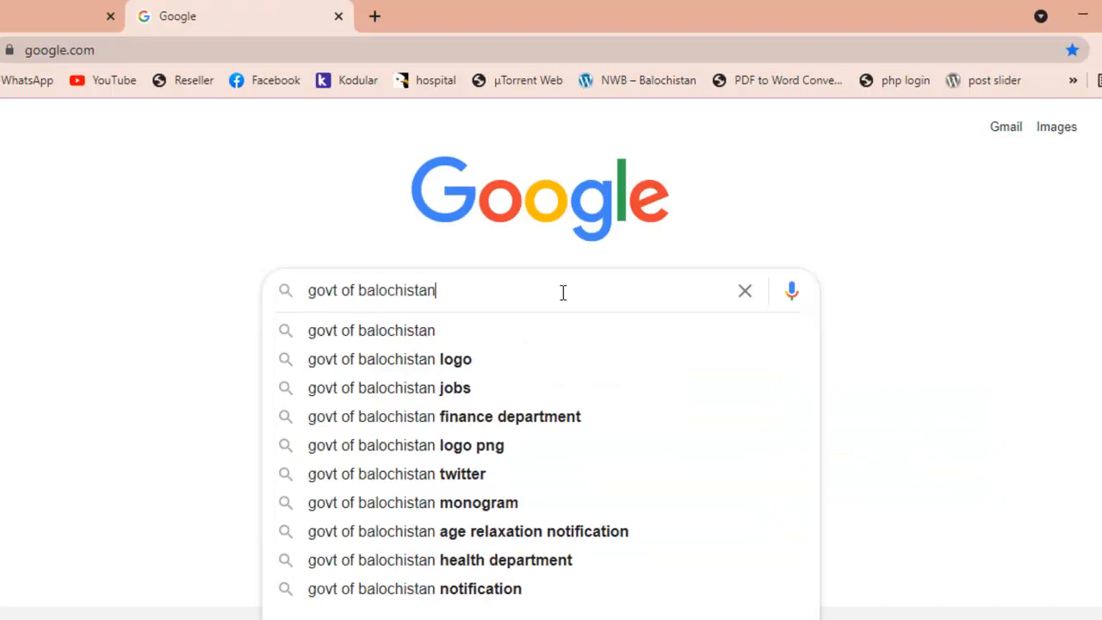
{"action": "key", "text": "Down"}
{"action": "key", "text": "Down"}
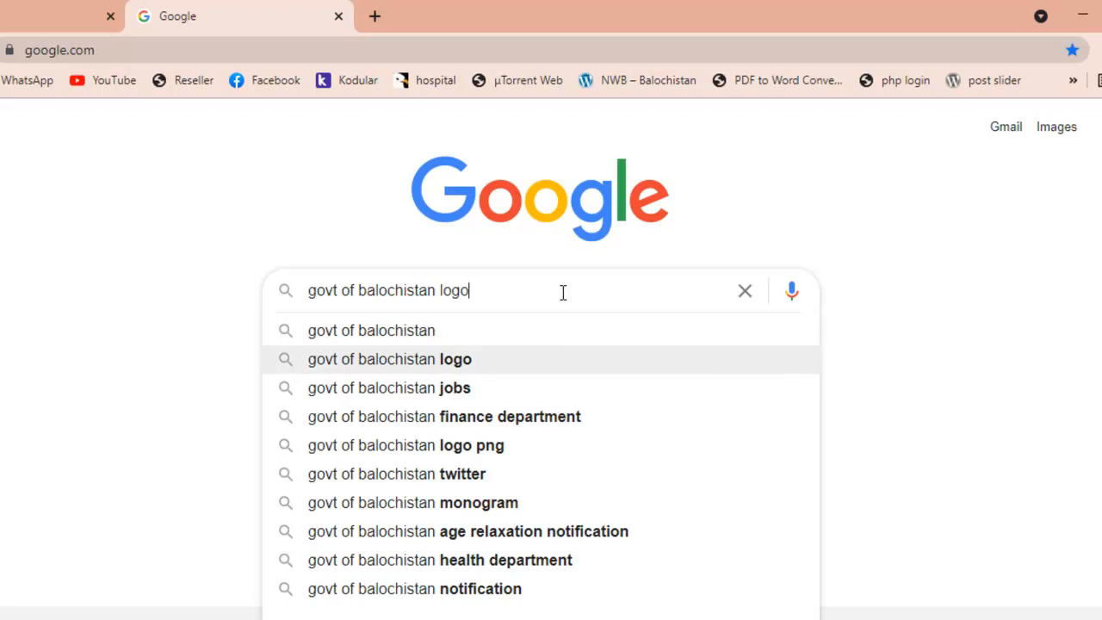
{"action": "key", "text": "Return"}
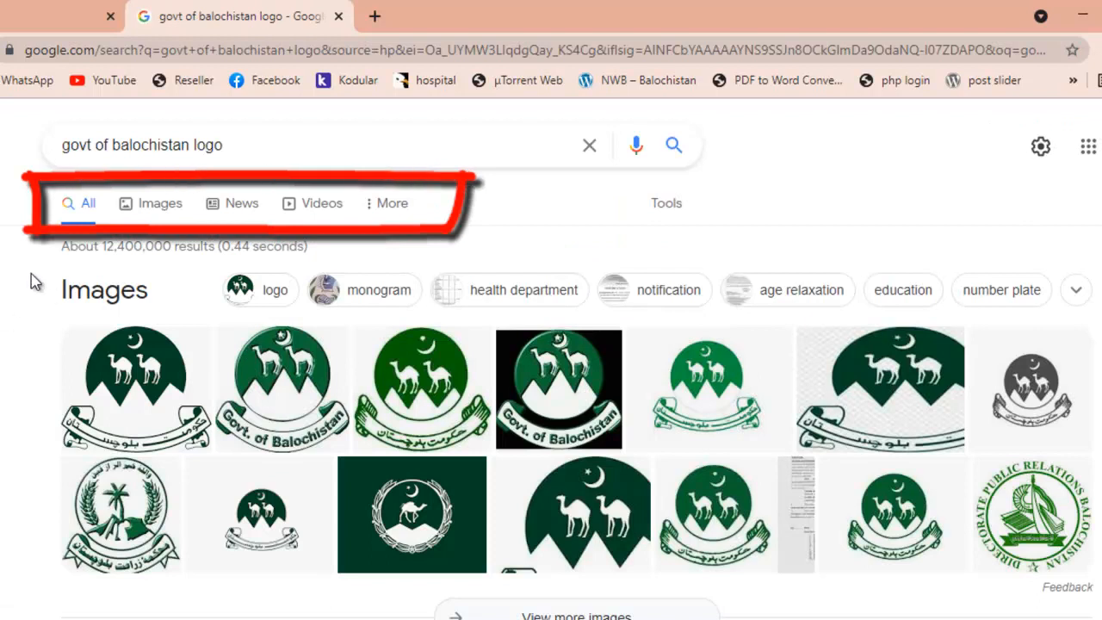
{"action": "left_click", "coordinate": [161, 215]}
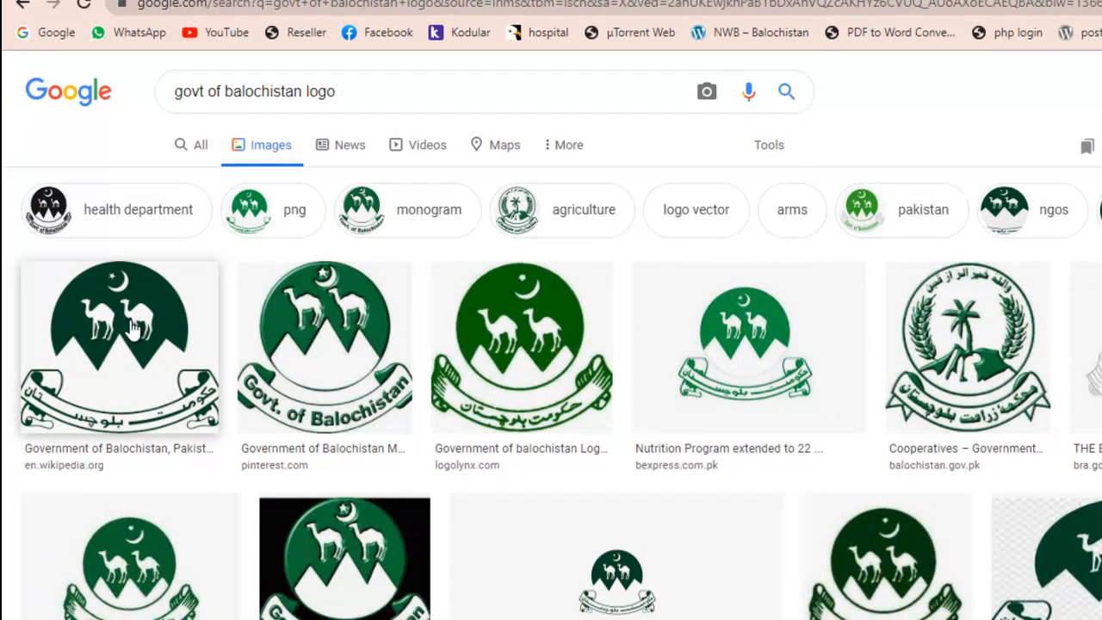
Open the Wikipedia Government of Balochistan logo from the image results and copy the image.
{"action": "left_click", "coordinate": [131, 329]}
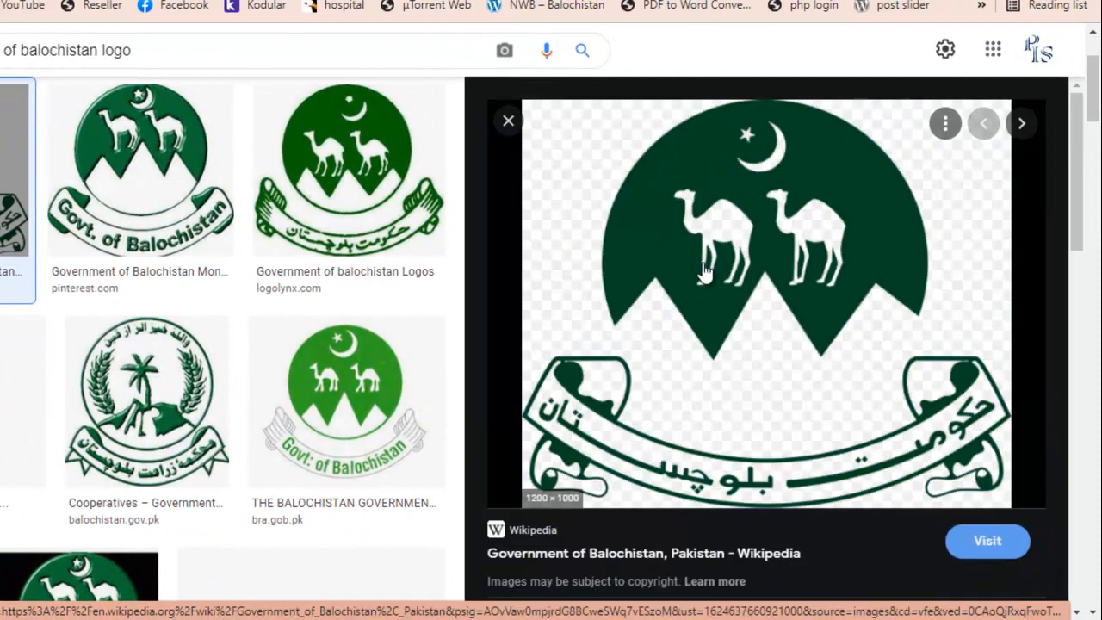
{"action": "right_click", "coordinate": [658, 227]}
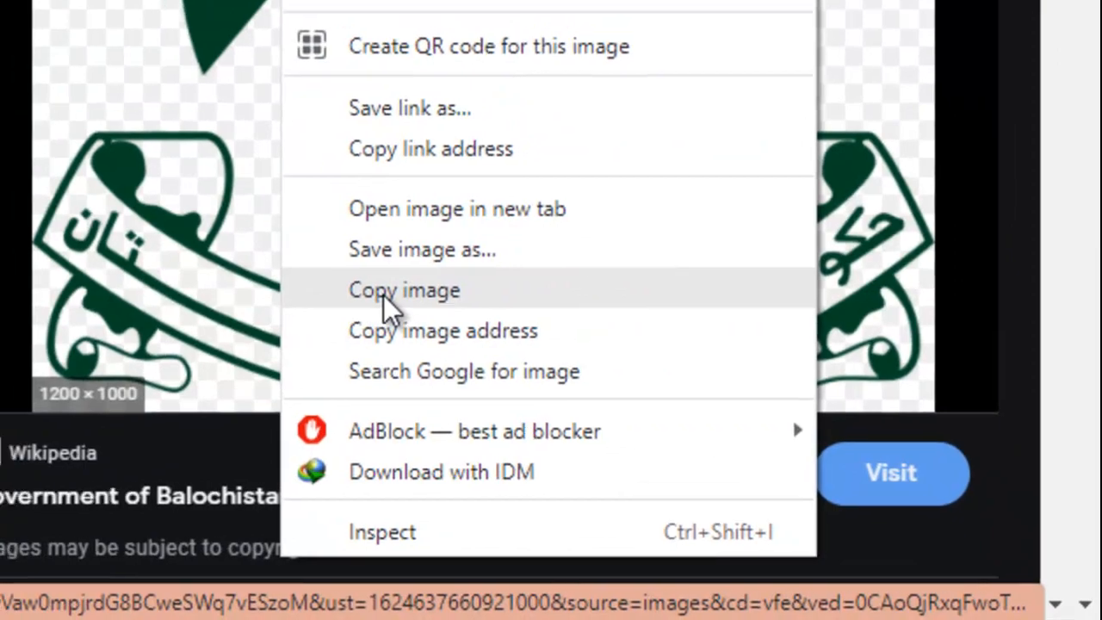
{"action": "left_click", "coordinate": [383, 293]}
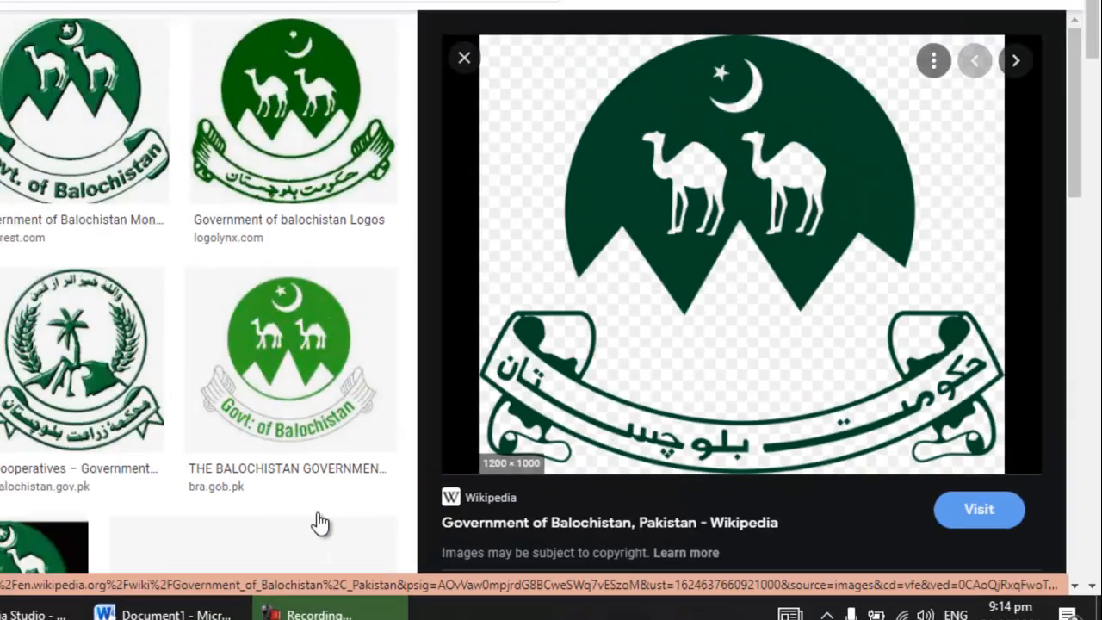
Switch to Word and paste the copied logo into the first cell of the table.
{"action": "left_click", "coordinate": [346, 605]}
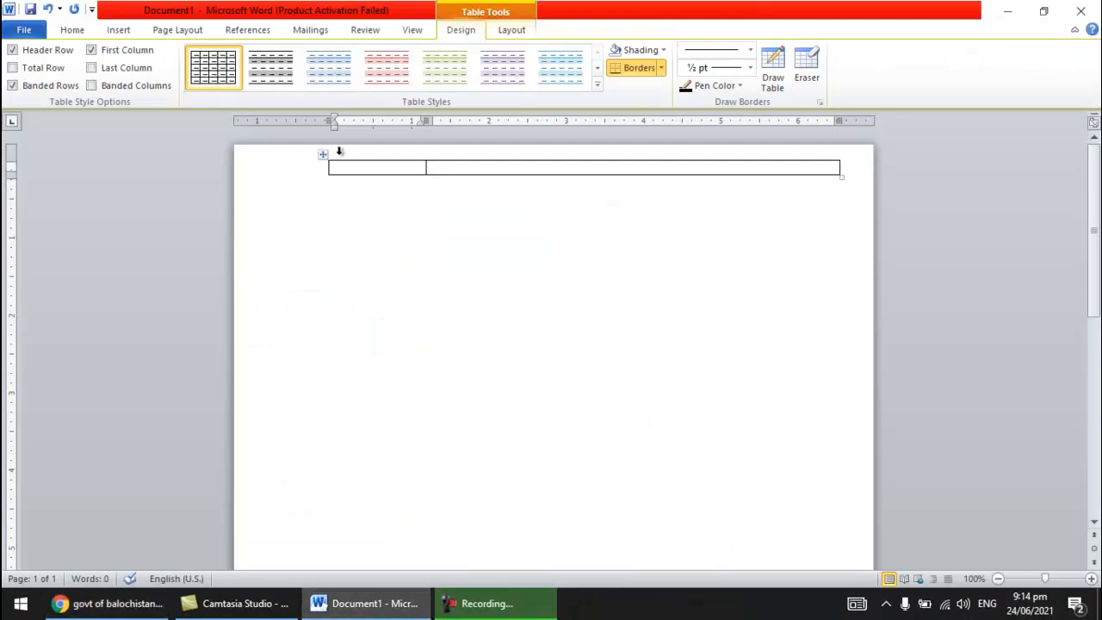
{"action": "double_click", "coordinate": [354, 167]}
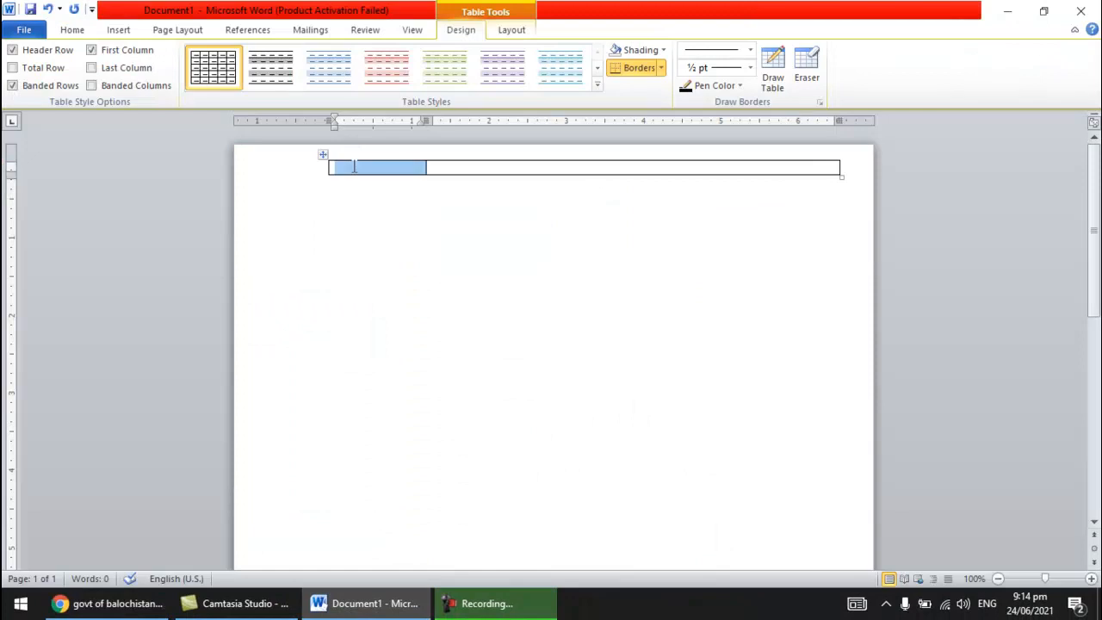
{"action": "left_click", "coordinate": [354, 167]}
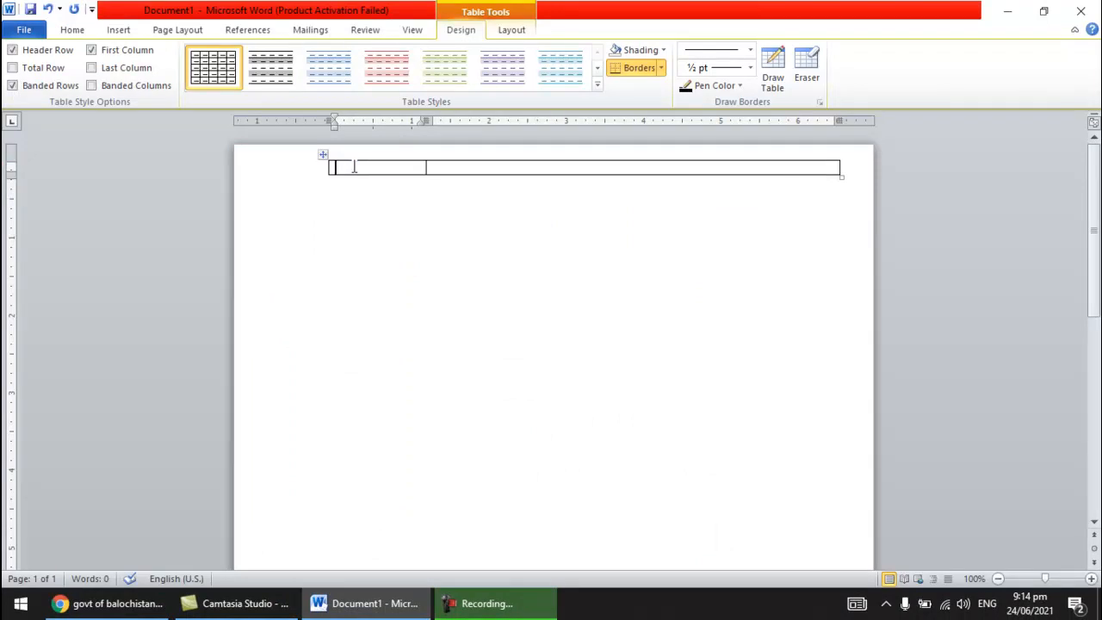
{"action": "right_click", "coordinate": [354, 168]}
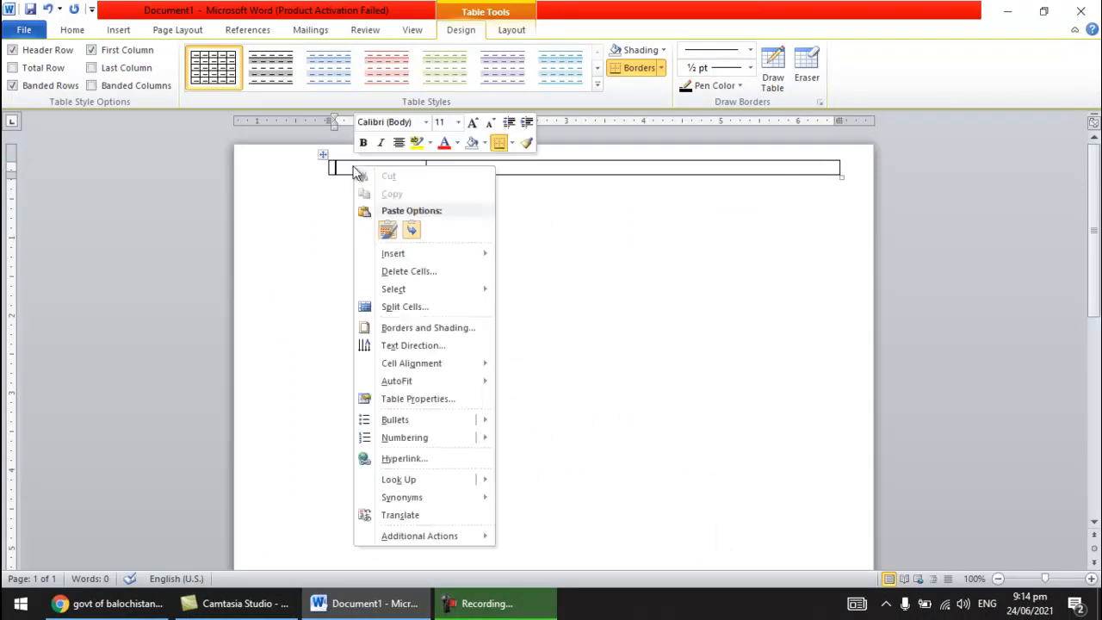
{"action": "left_click", "coordinate": [346, 168]}
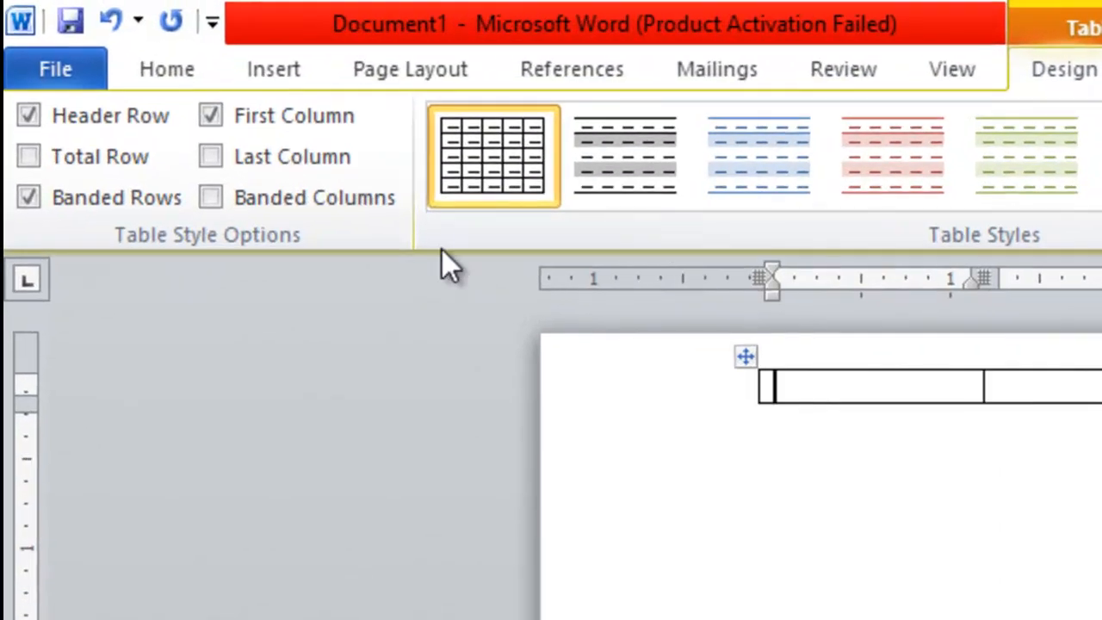
{"action": "left_click", "coordinate": [174, 71]}
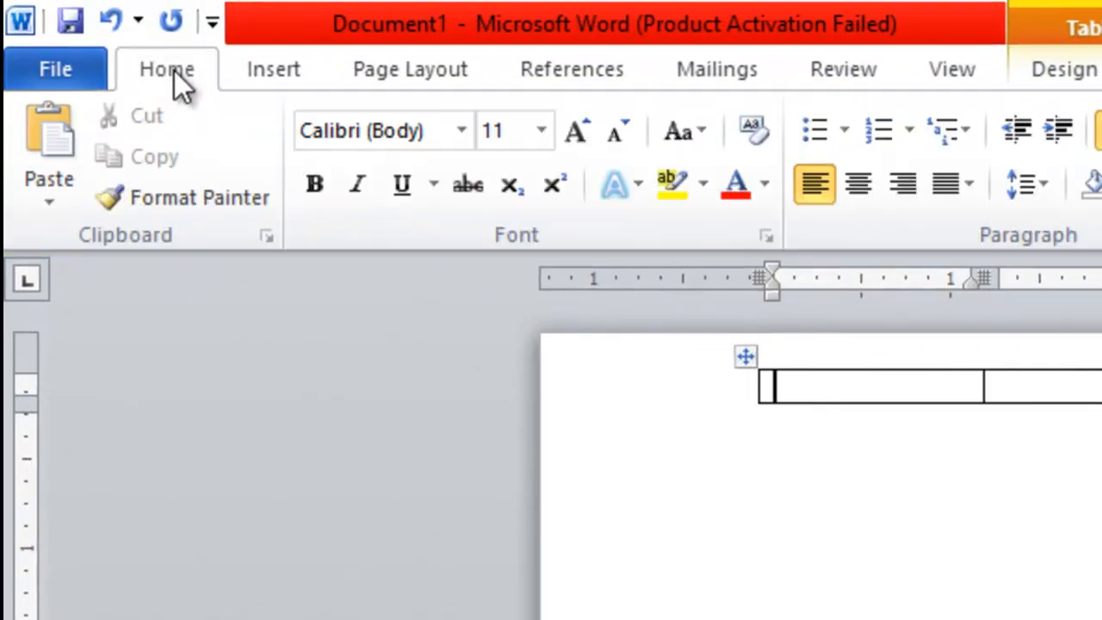
{"action": "left_click", "coordinate": [37, 131]}
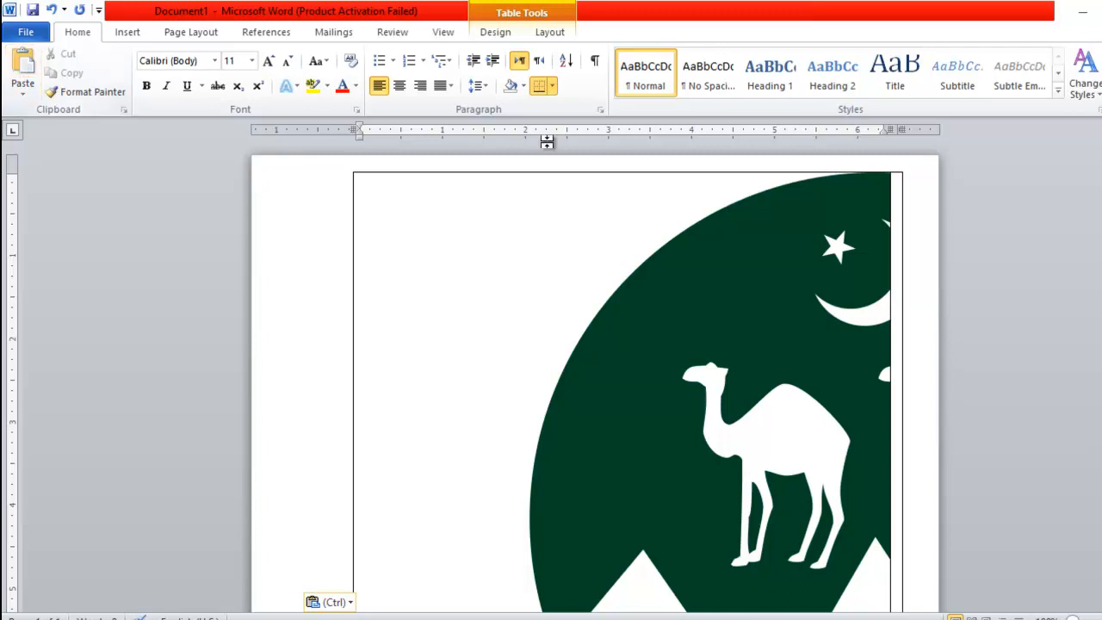
Resize the logo picture in the first table cell to a width of 1 inch.
{"action": "left_click", "coordinate": [718, 295]}
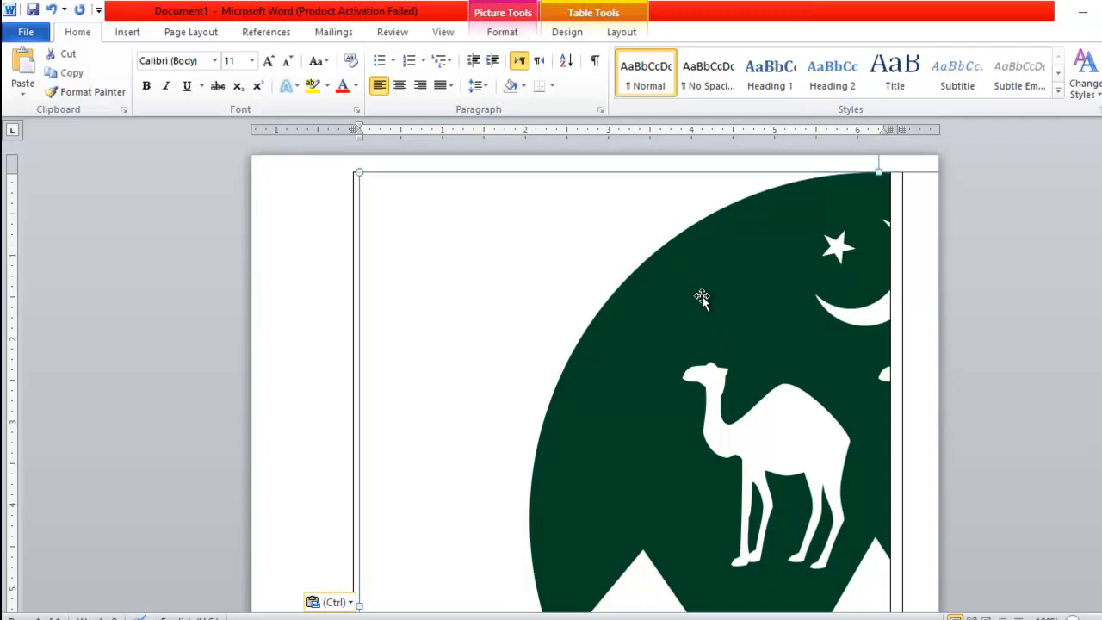
{"action": "left_click", "coordinate": [499, 34]}
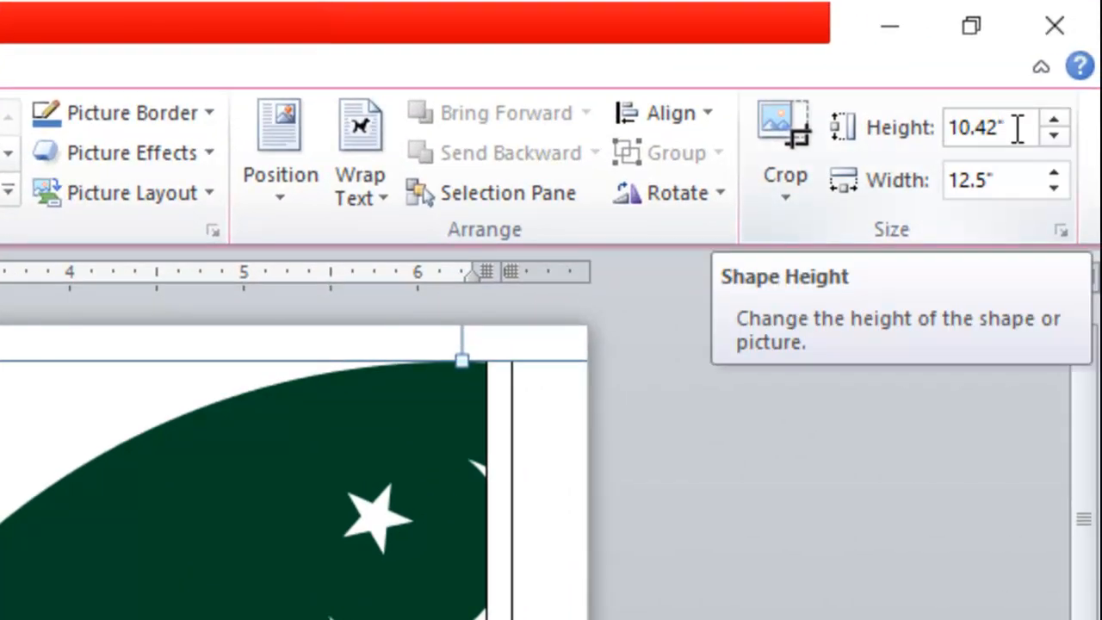
{"action": "left_click", "coordinate": [1009, 180]}
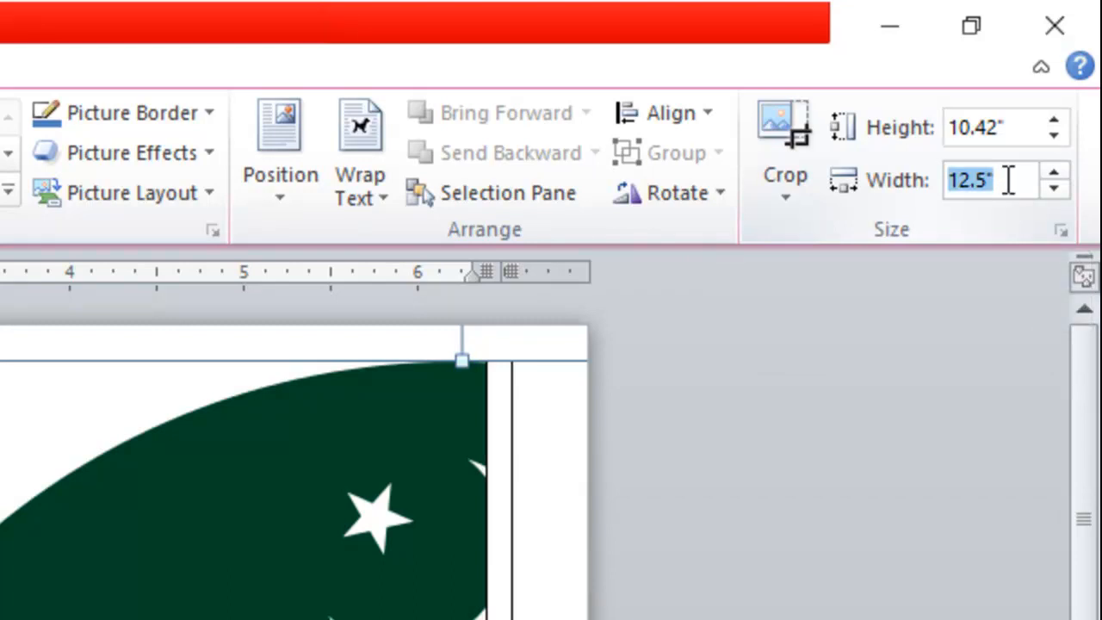
{"action": "left_click", "coordinate": [1002, 136]}
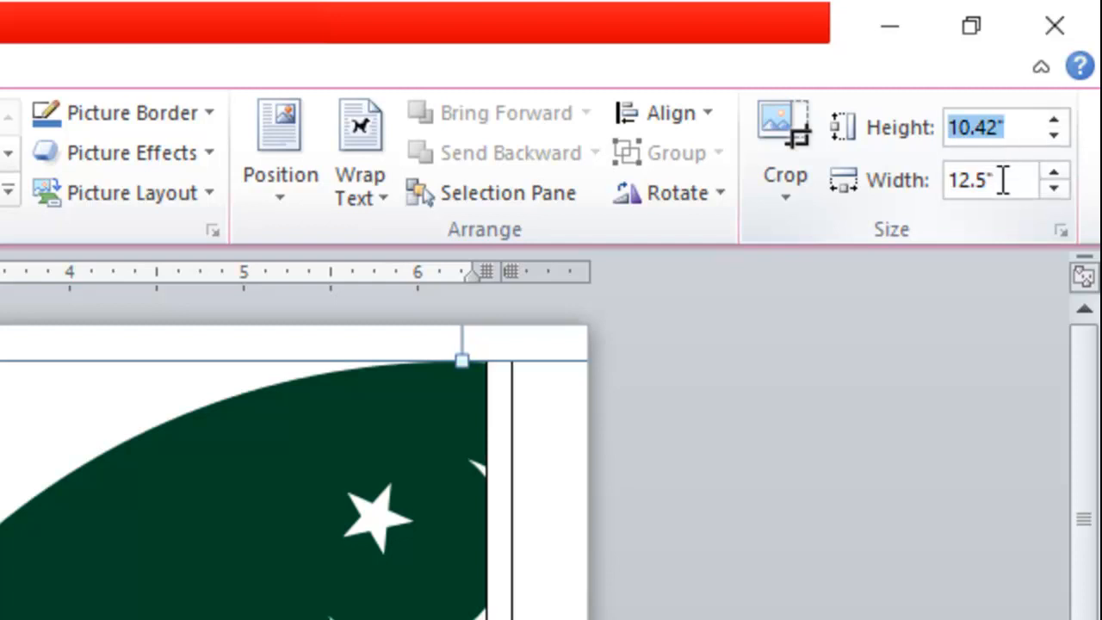
{"action": "left_click", "coordinate": [1001, 179]}
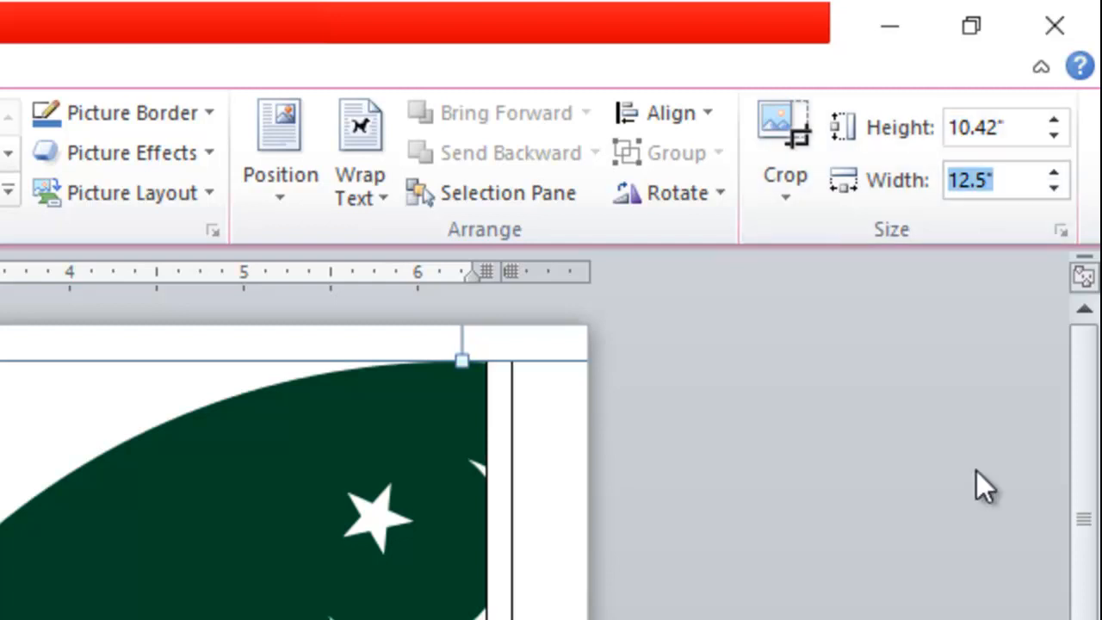
{"action": "key", "text": "BackSpace"}
{"action": "type", "text": "1"}
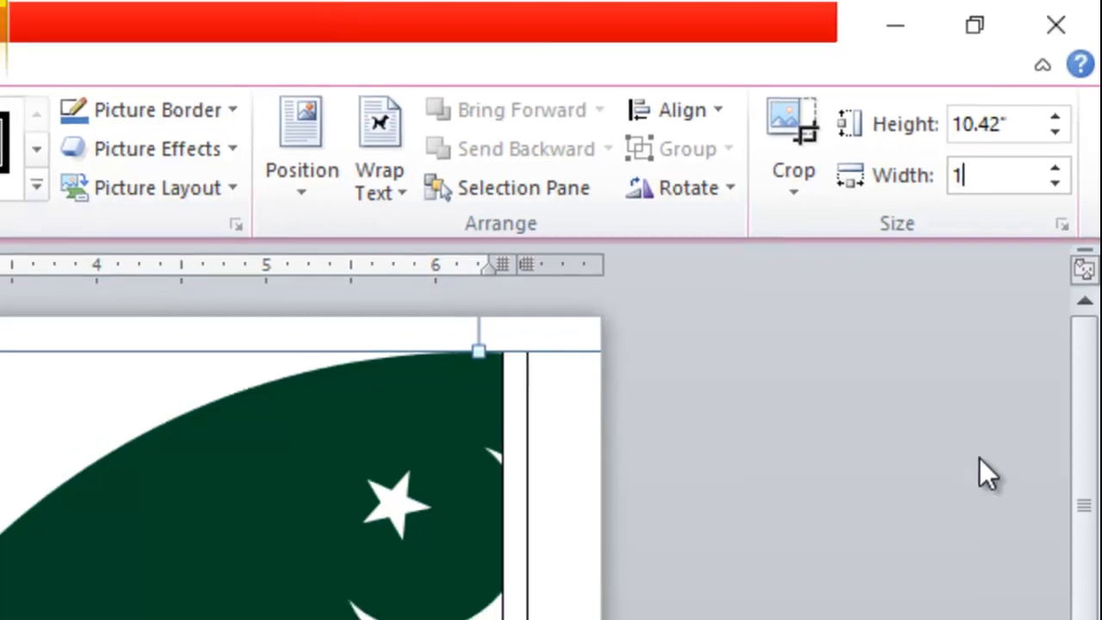
{"action": "key", "text": "Return"}
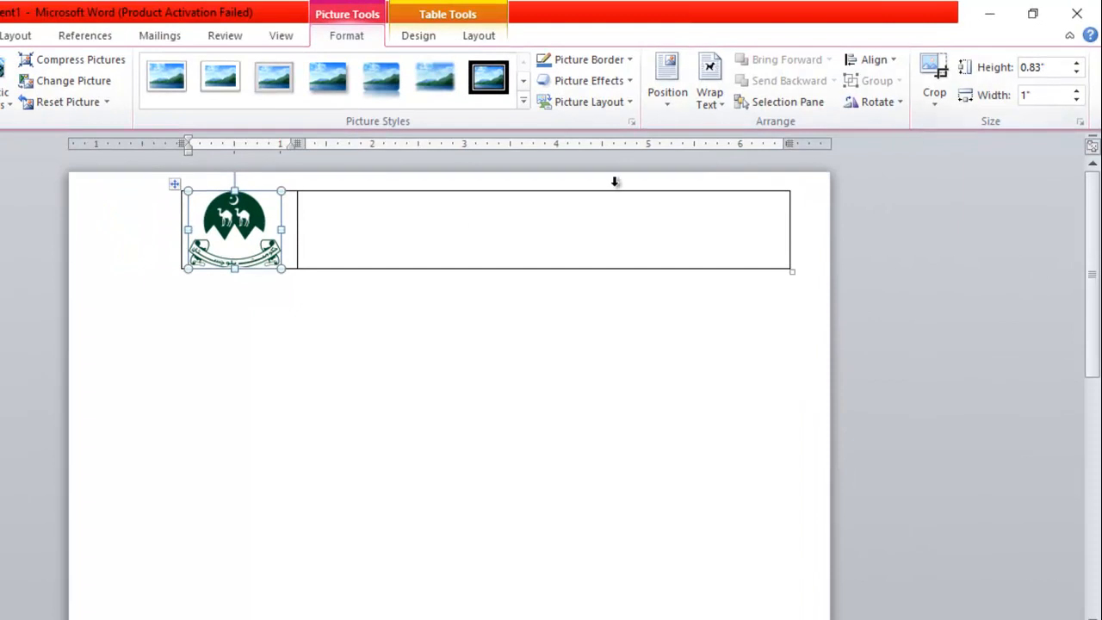
Enter the reference line "1-1/Admin/Notification/" followed by an underscore blank in the table's second cell.
{"action": "left_click", "coordinate": [410, 238]}
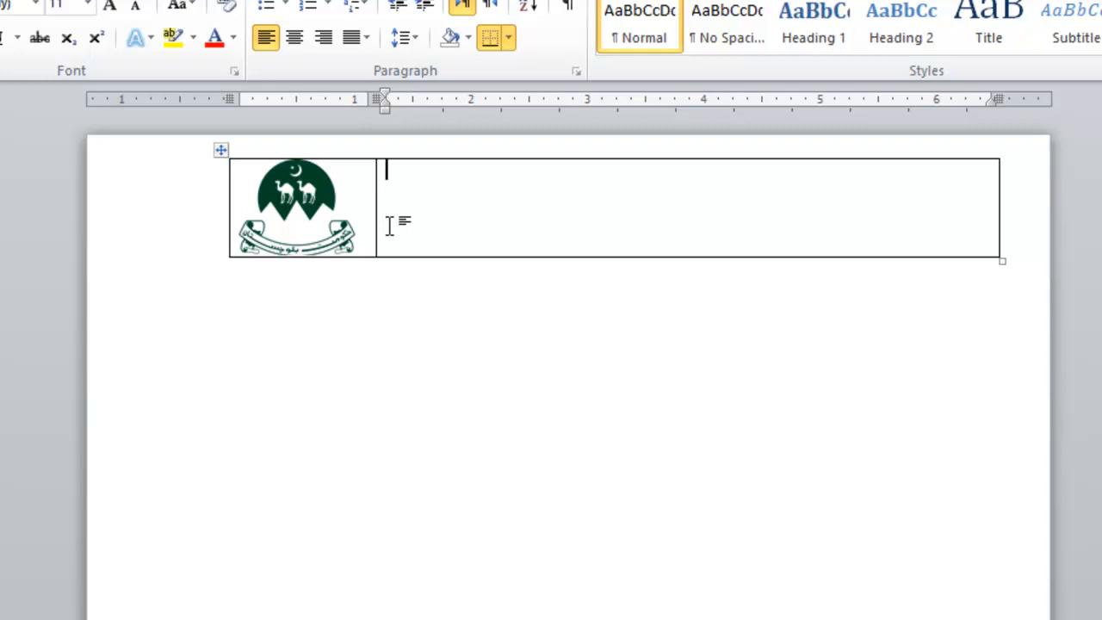
{"action": "type", "text": "1-1/Admin/"}
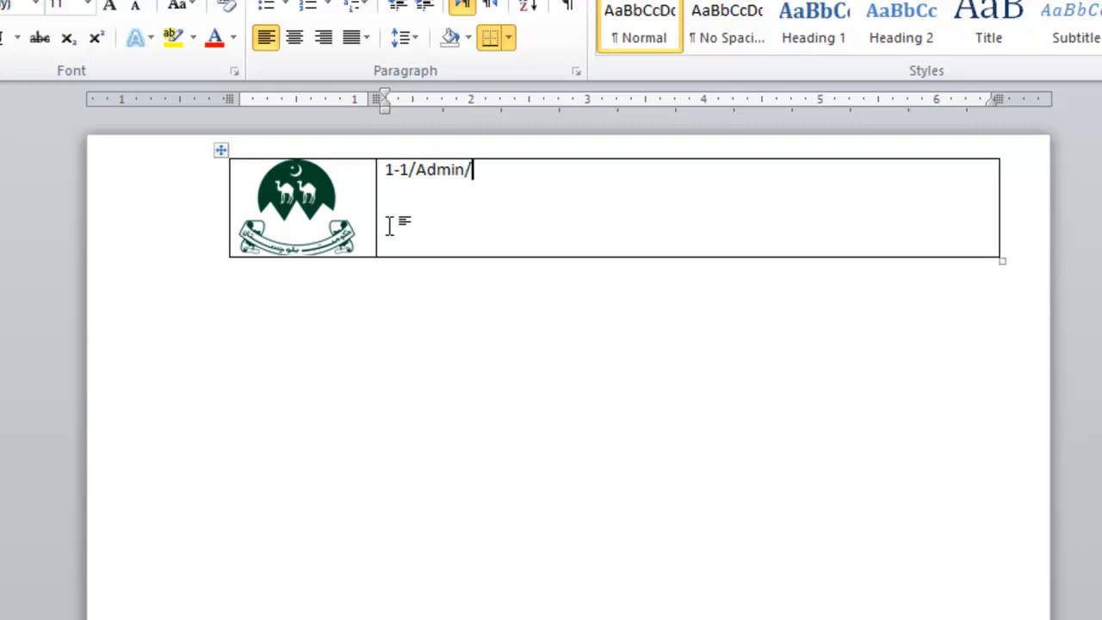
{"action": "type", "text": "Noti"}
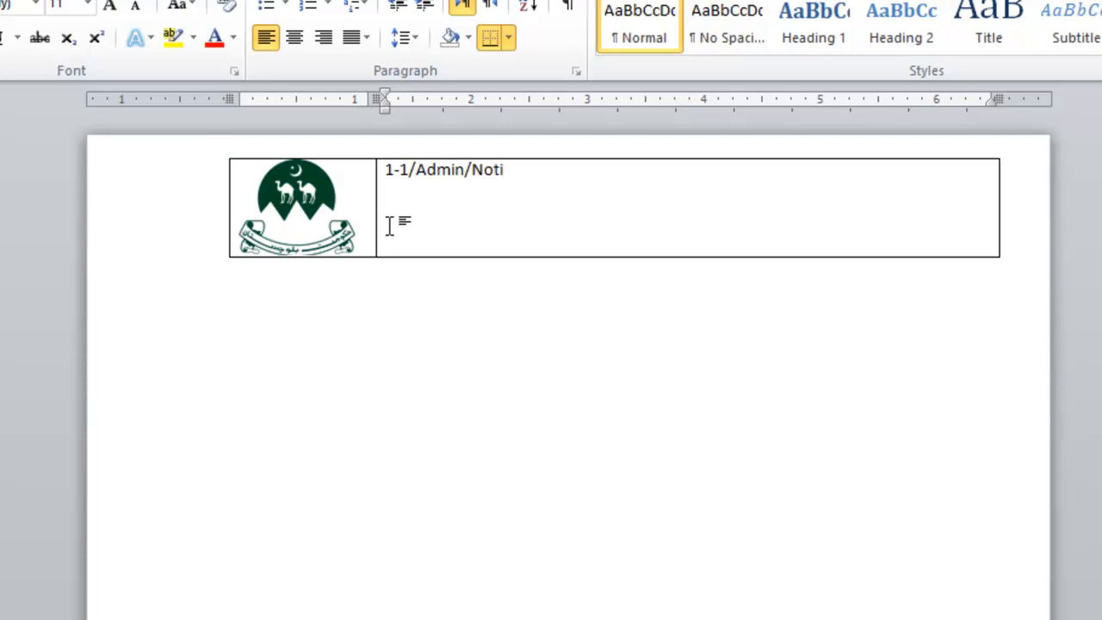
{"action": "type", "text": "fication/________________"}
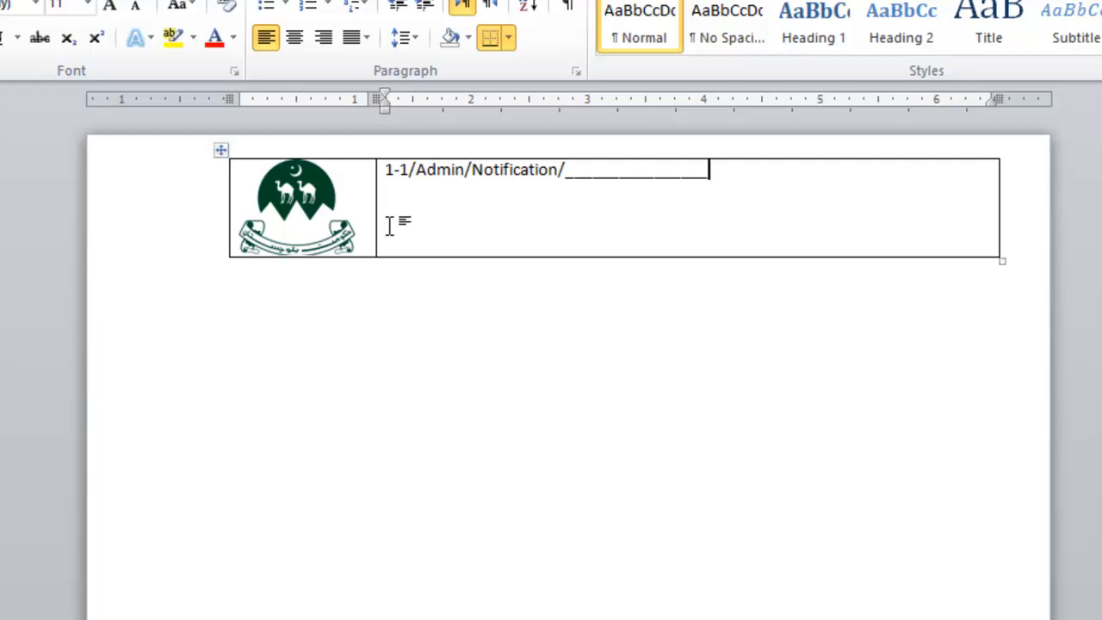
Add a second line reading "Govt of Balochistan, Quetta" below the reference line.
{"action": "key", "text": "Return"}
{"action": "type", "text": "Gov"}
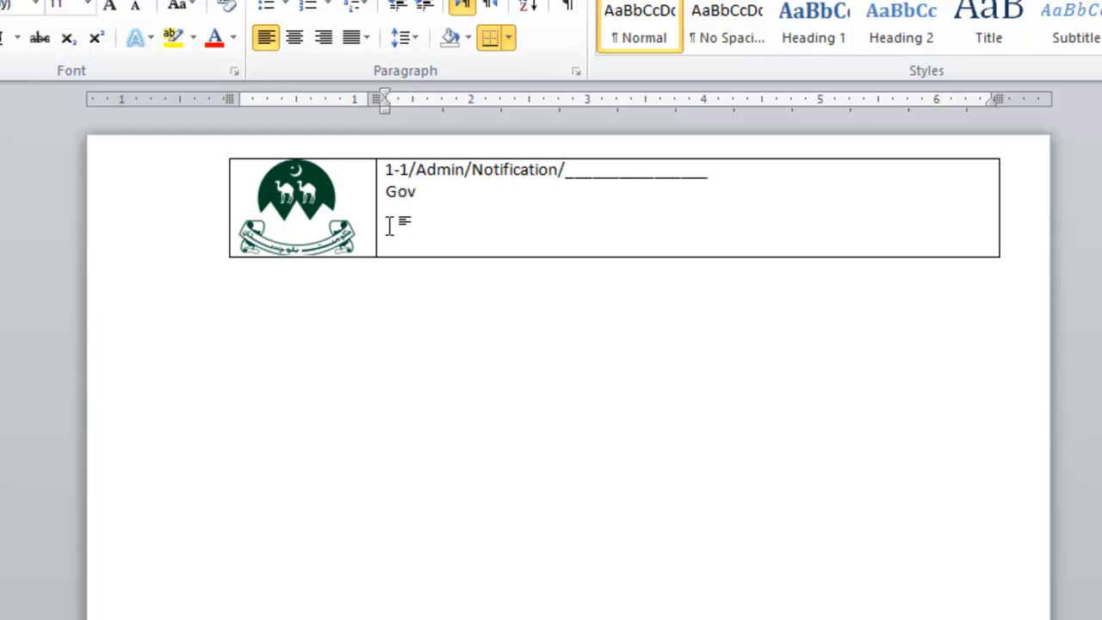
{"action": "type", "text": "t of Balochistan"}
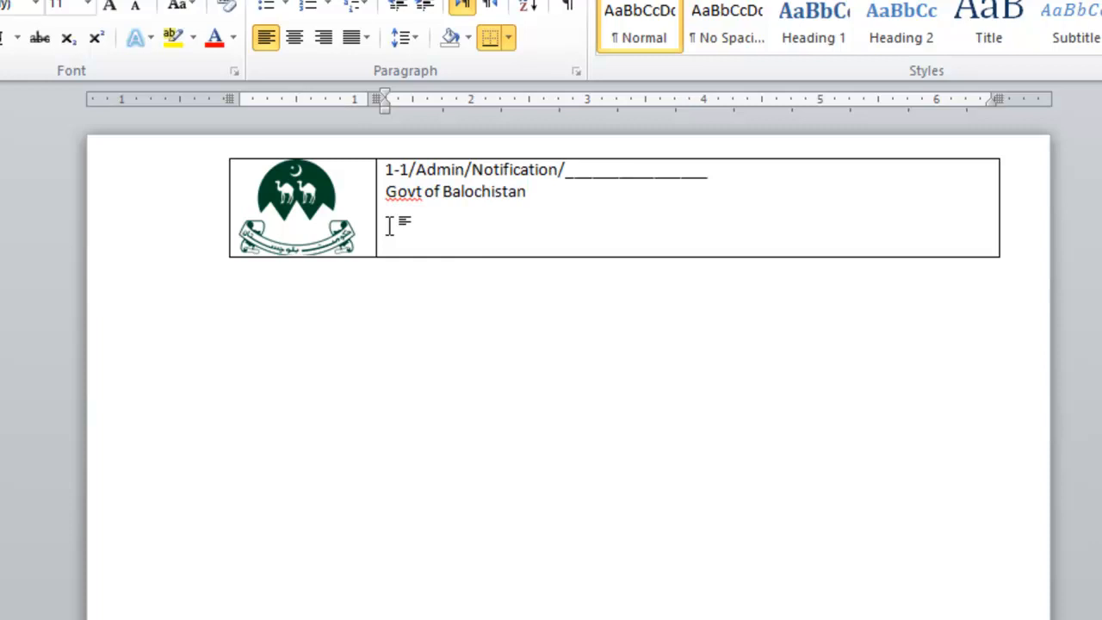
{"action": "type", "text": ", Quetta"}
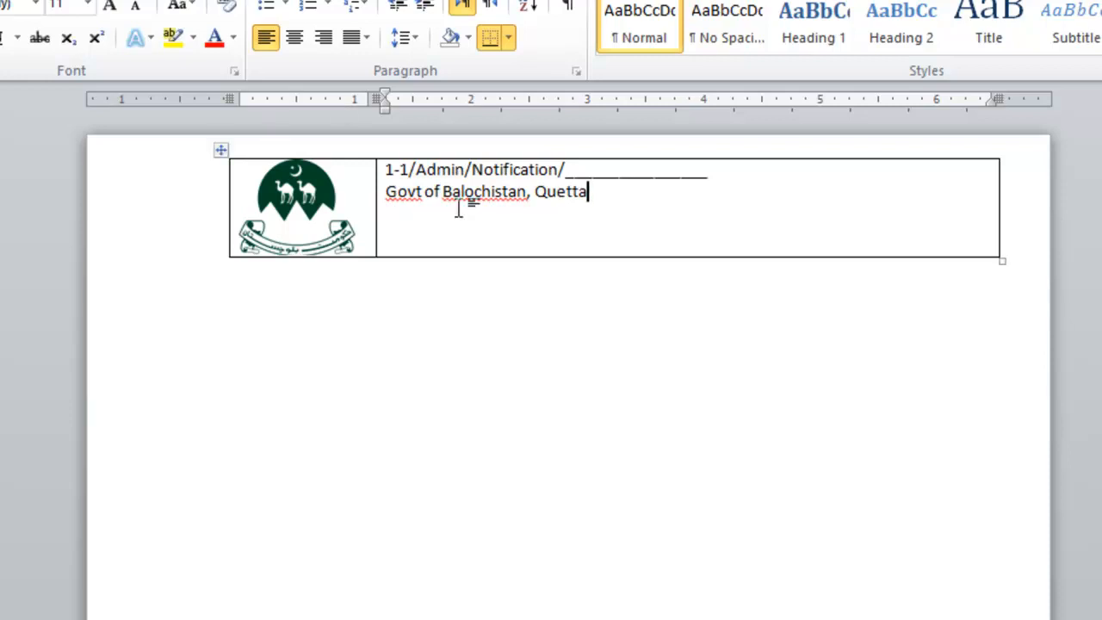
Right-align the reference line and the "Govt of Balochistan, Quetta" line in the second cell.
{"action": "left_click", "coordinate": [442, 158]}
{"action": "left_click", "coordinate": [443, 174]}
{"action": "left_click", "coordinate": [313, 43]}
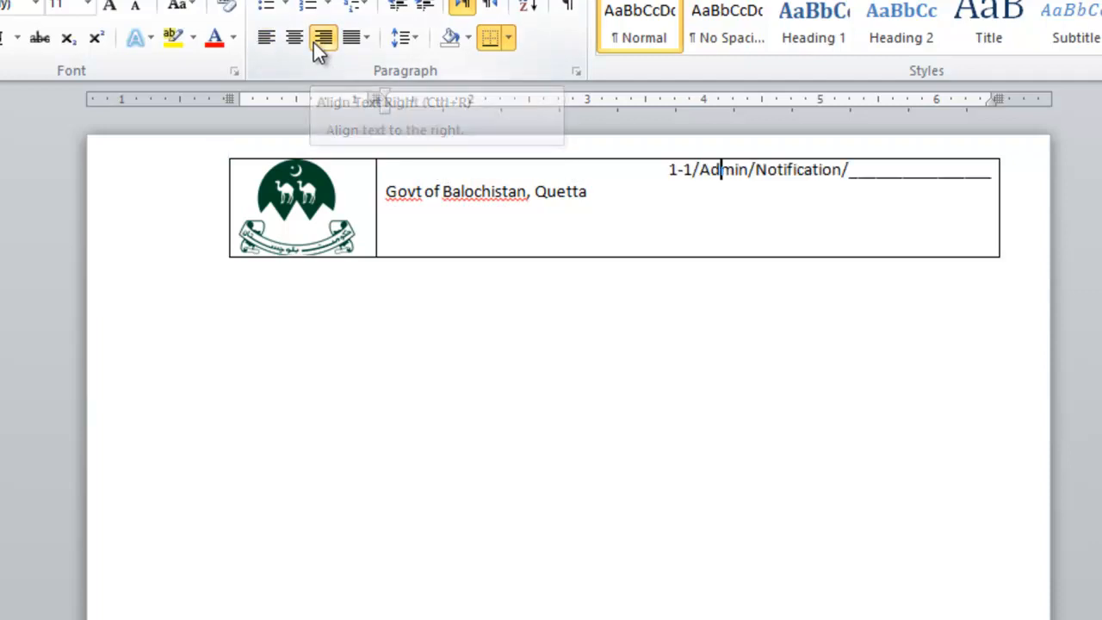
{"action": "left_click", "coordinate": [426, 193]}
{"action": "left_click", "coordinate": [322, 37]}
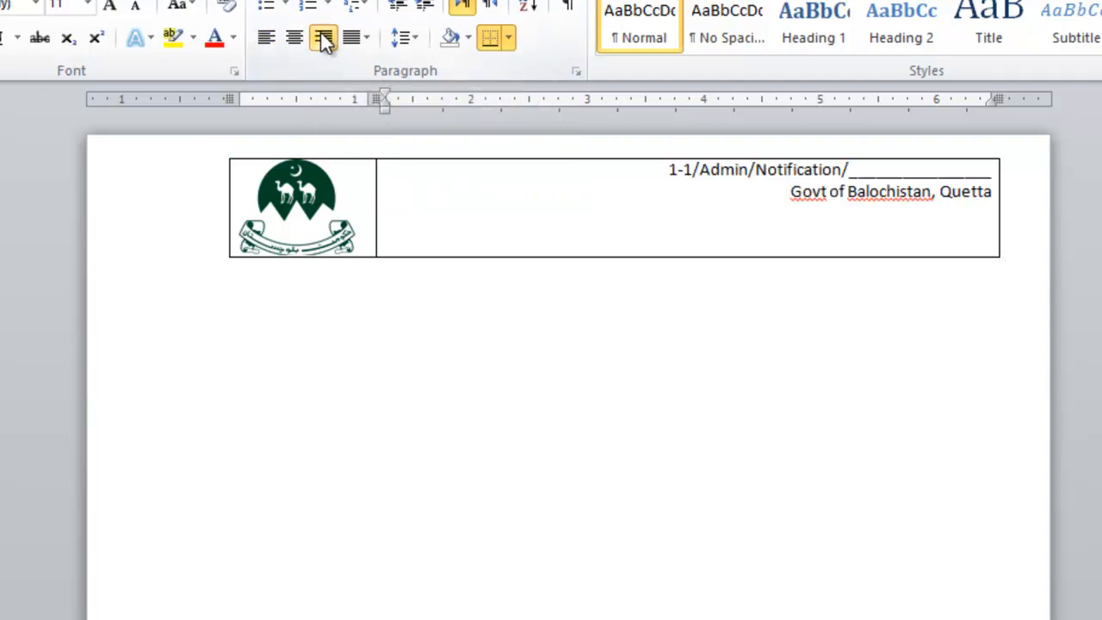
Center the "Govt of Balochistan, Quetta" line and the reference line in the second cell.
{"action": "left_click", "coordinate": [293, 39]}
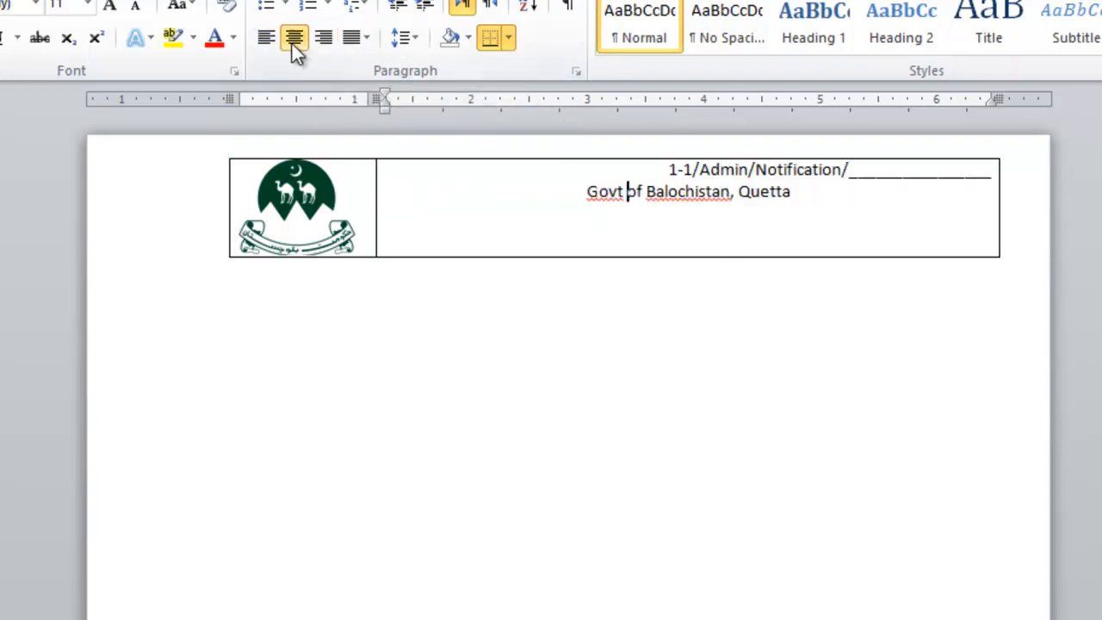
{"action": "left_click", "coordinate": [736, 169]}
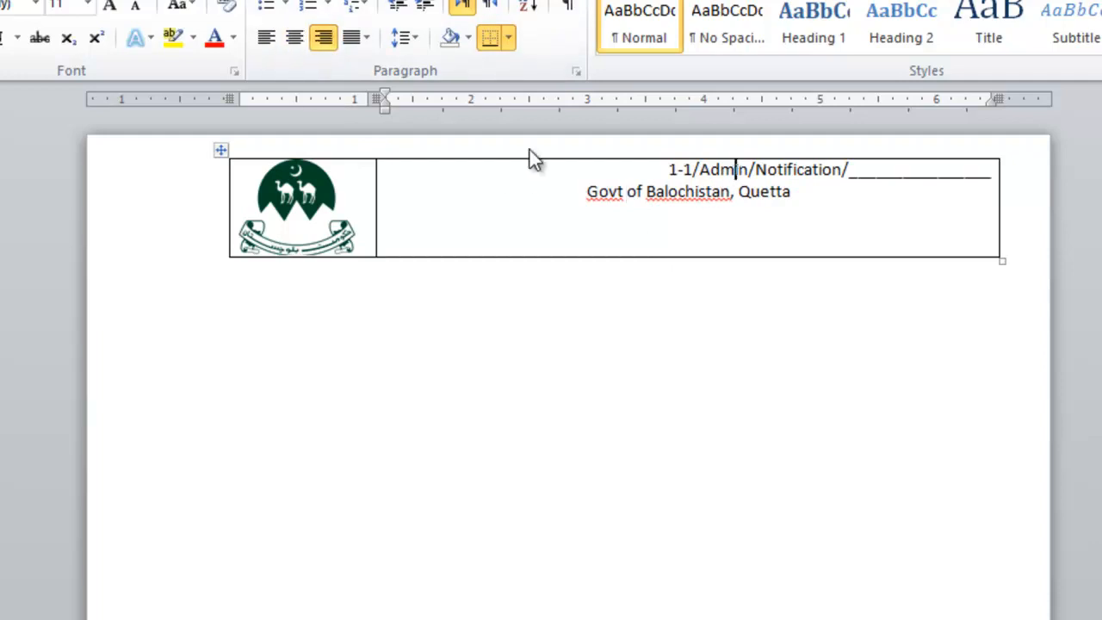
{"action": "left_click", "coordinate": [294, 38]}
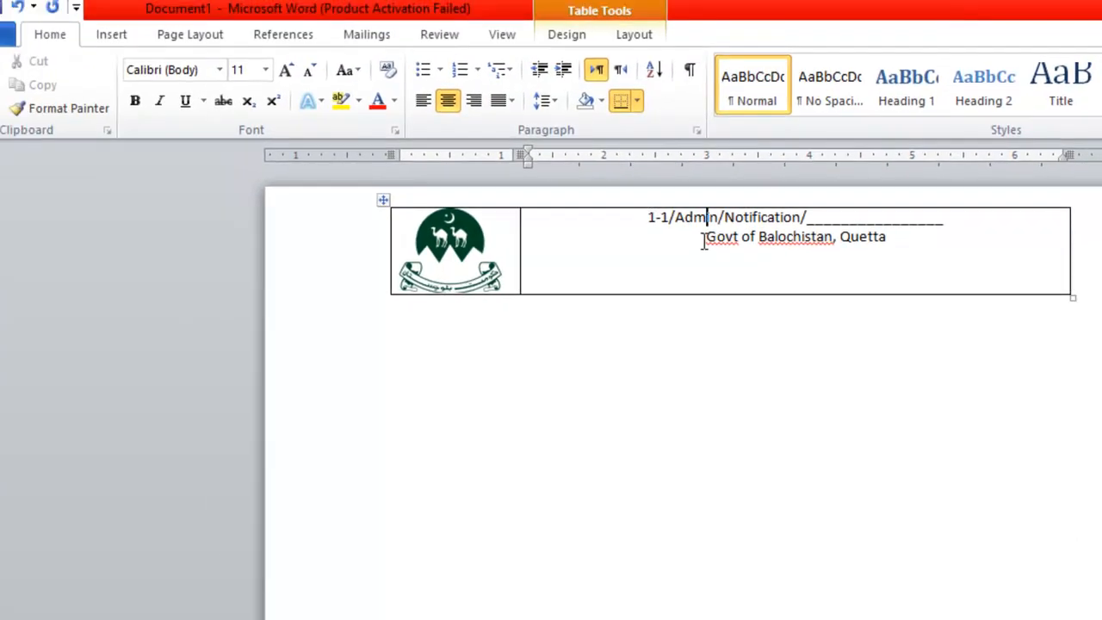
Format both text lines in the second cell in Arial (Body CS) at size 12.
{"action": "left_click_drag", "start_coordinate": [644, 216], "coordinate": [908, 252]}
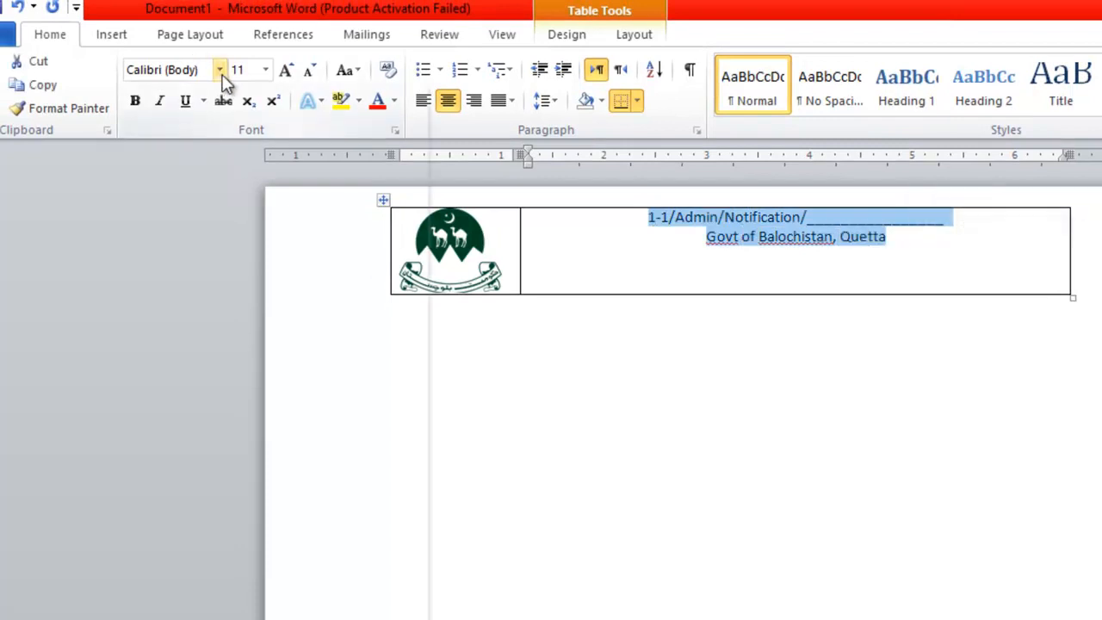
{"action": "left_click", "coordinate": [221, 71]}
{"action": "left_click", "coordinate": [184, 197]}
{"action": "left_click", "coordinate": [264, 71]}
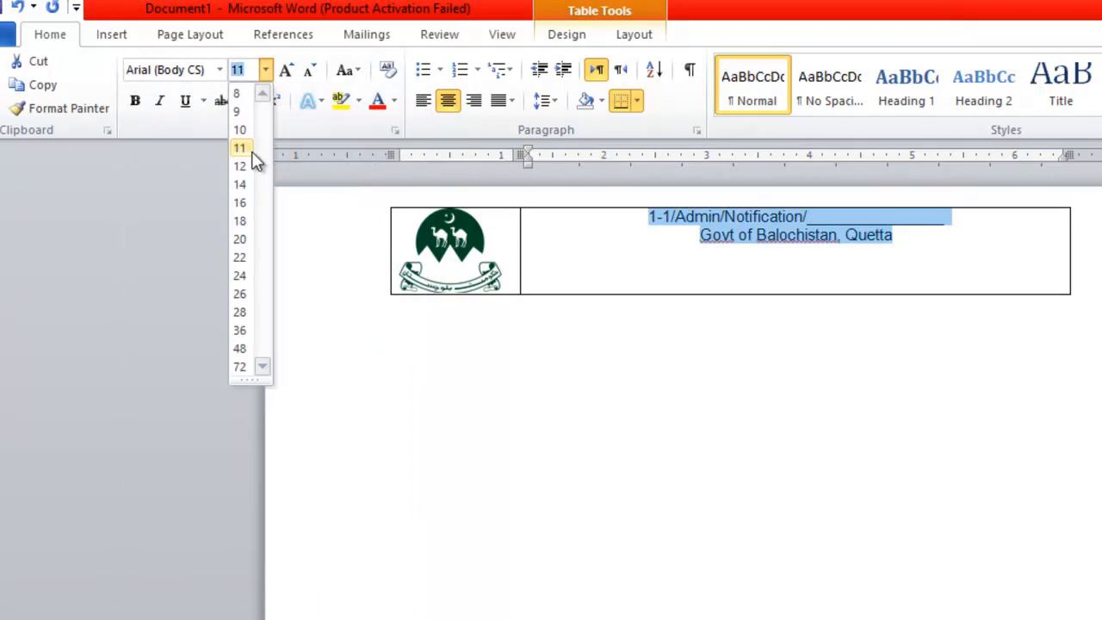
{"action": "left_click", "coordinate": [240, 166]}
Set the line spacing of both text lines in the second cell to 1.5.
{"action": "left_click", "coordinate": [694, 244]}
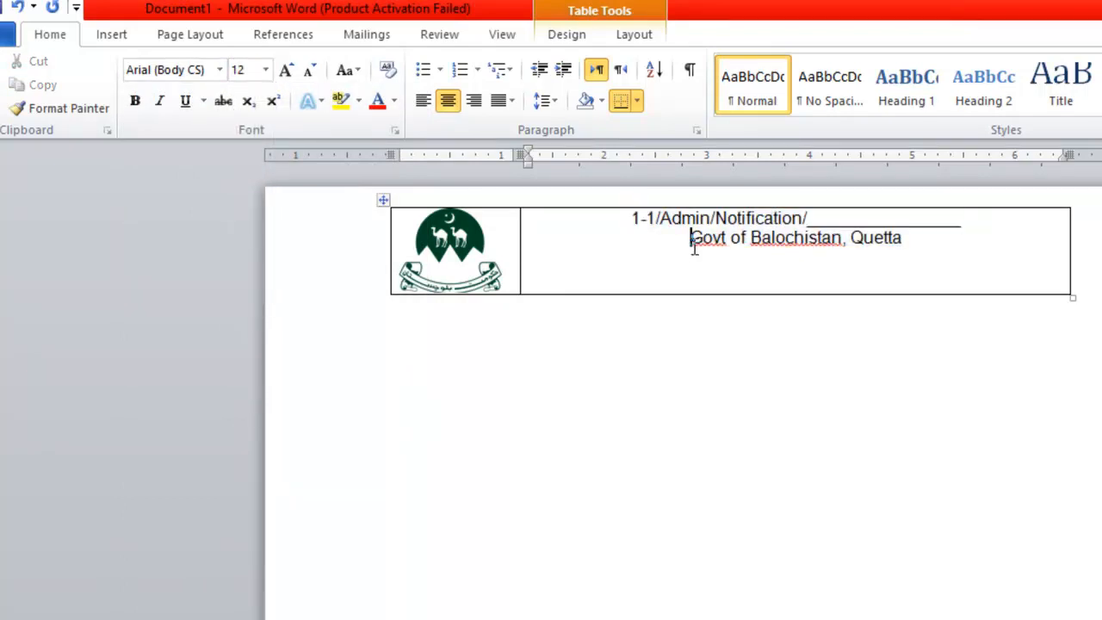
{"action": "left_click_drag", "start_coordinate": [694, 244], "coordinate": [906, 246]}
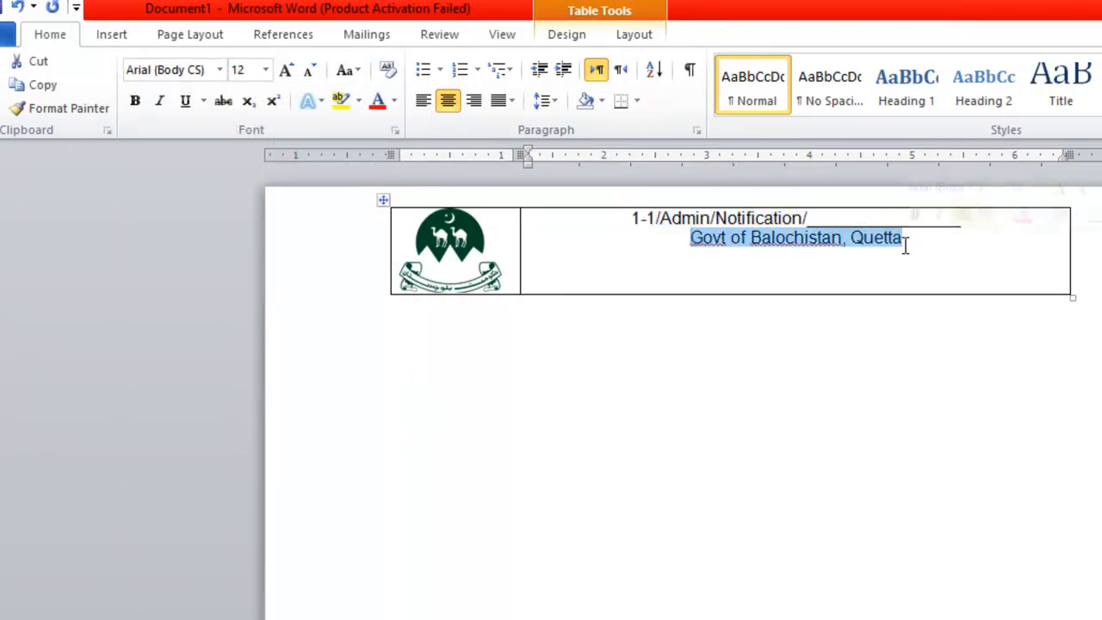
{"action": "left_click", "coordinate": [809, 218]}
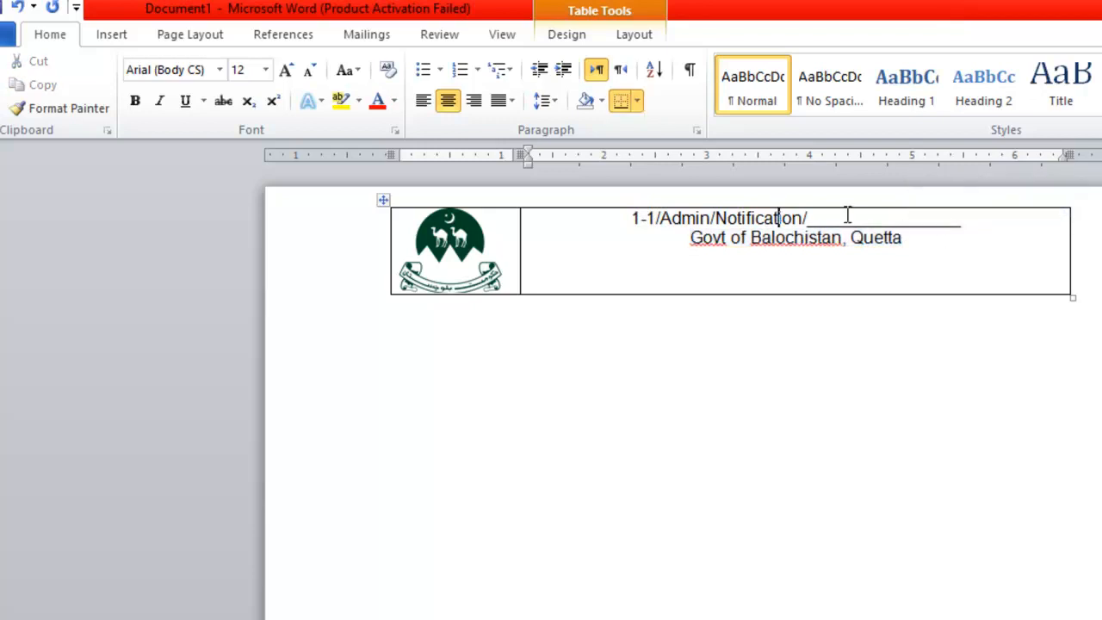
{"action": "left_click_drag", "start_coordinate": [632, 222], "coordinate": [818, 247]}
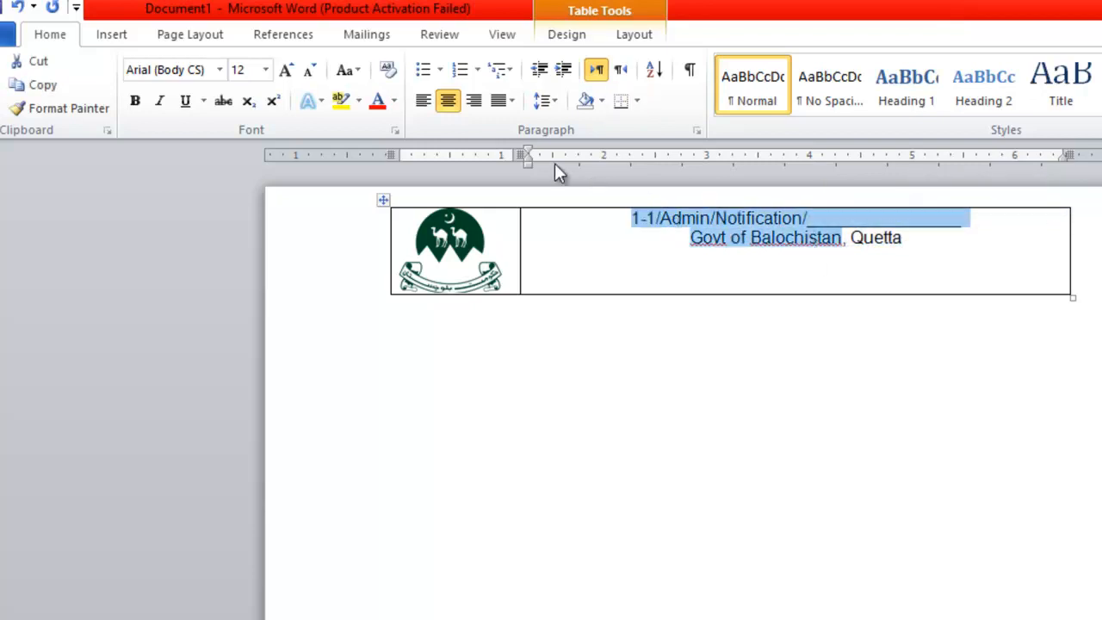
{"action": "left_click", "coordinate": [545, 104]}
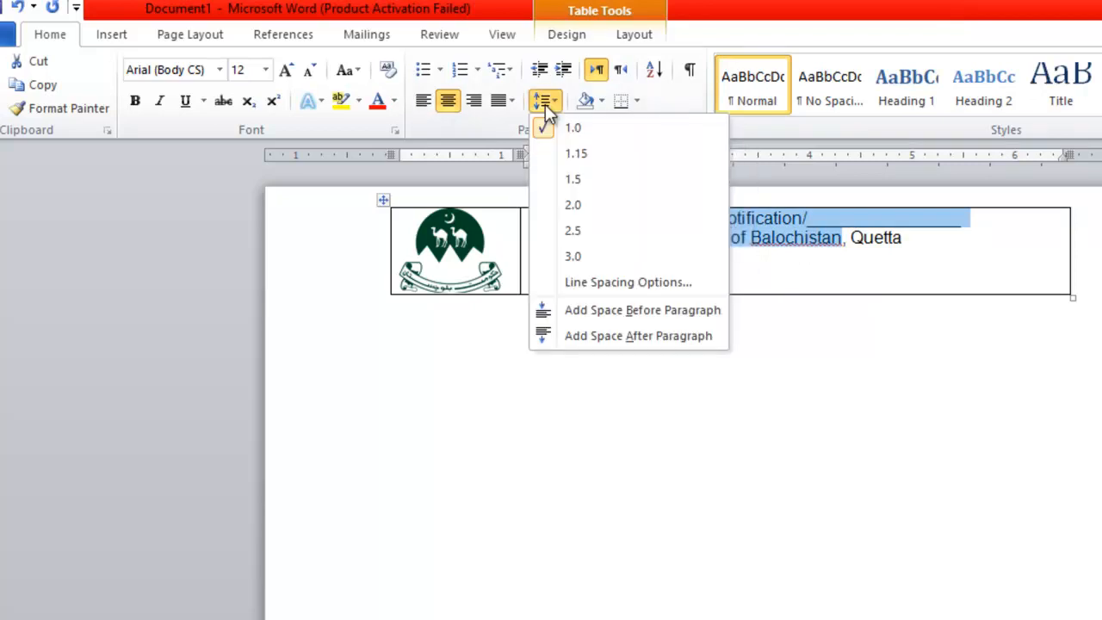
{"action": "left_click", "coordinate": [579, 182]}
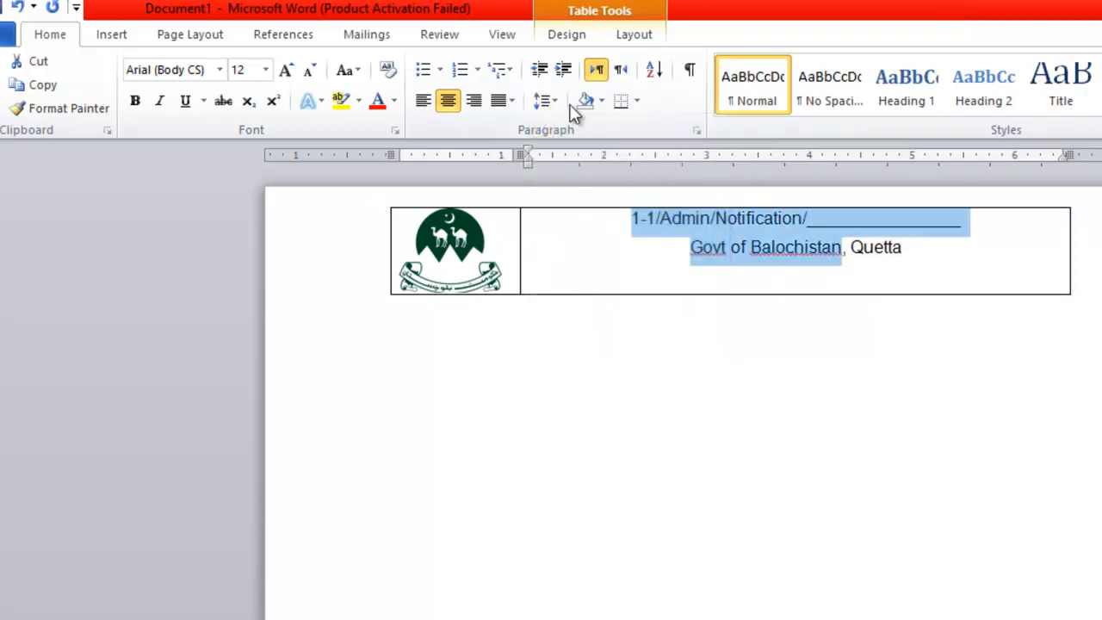
{"action": "left_click", "coordinate": [551, 102]}
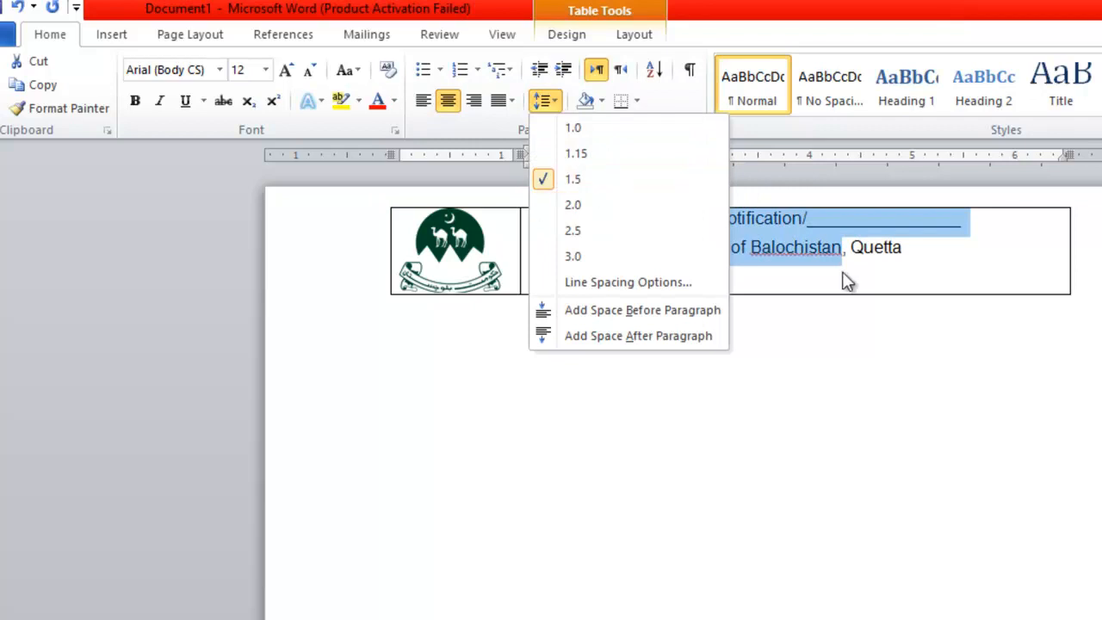
{"action": "left_click", "coordinate": [834, 245]}
Add a third line reading "Dated:" followed by a long underscore blank below "Govt of Balochistan, Quetta".
{"action": "left_click", "coordinate": [901, 275]}
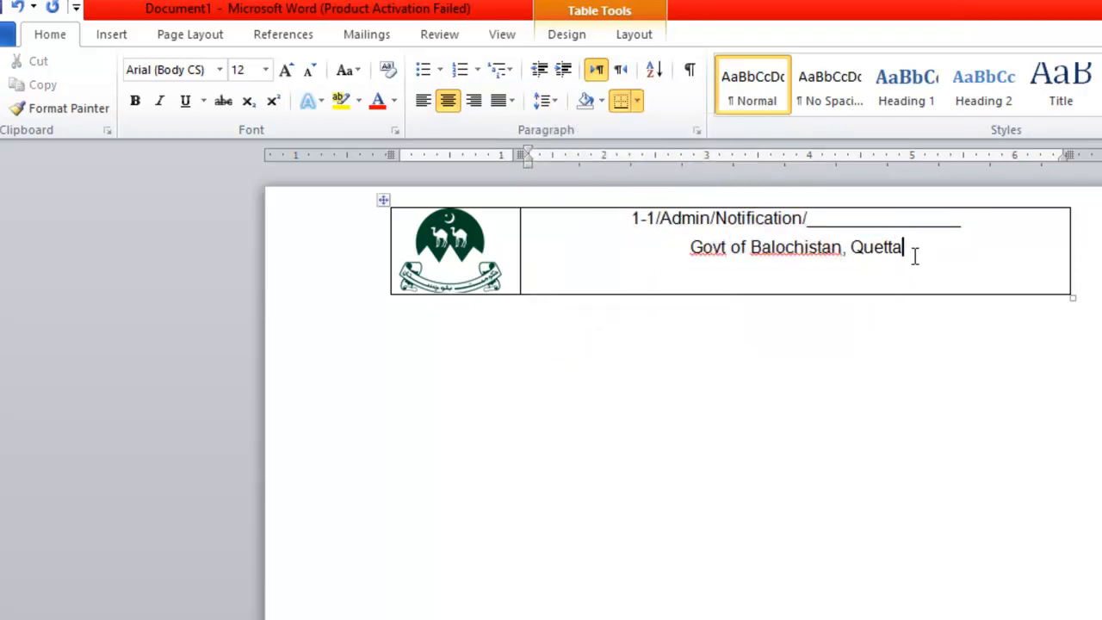
{"action": "key", "text": "Return"}
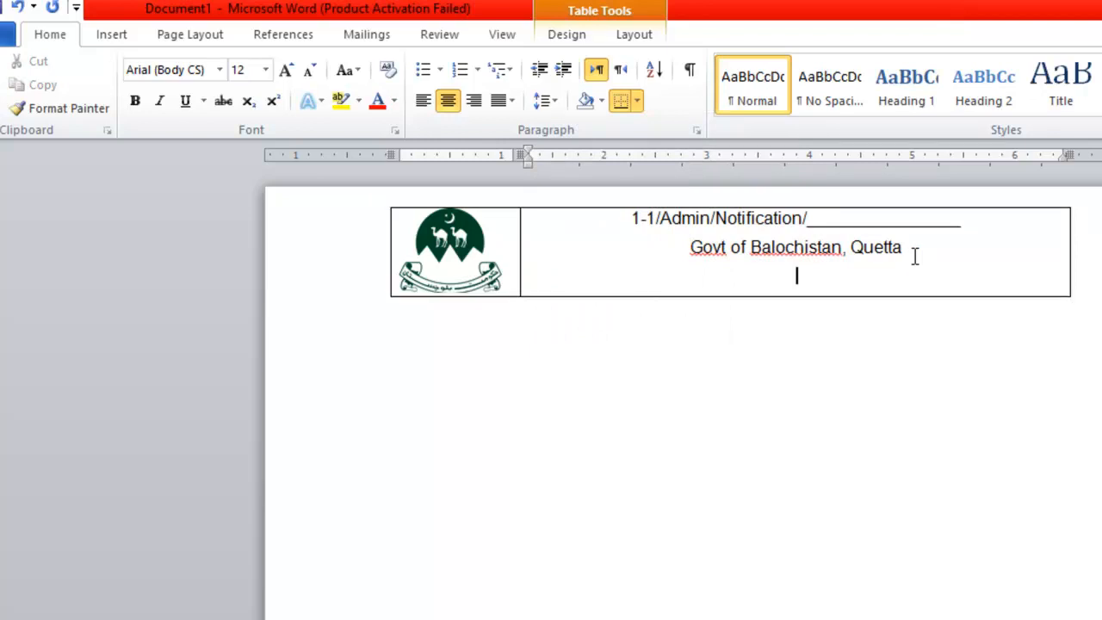
{"action": "type", "text": "Dated: _________________"}
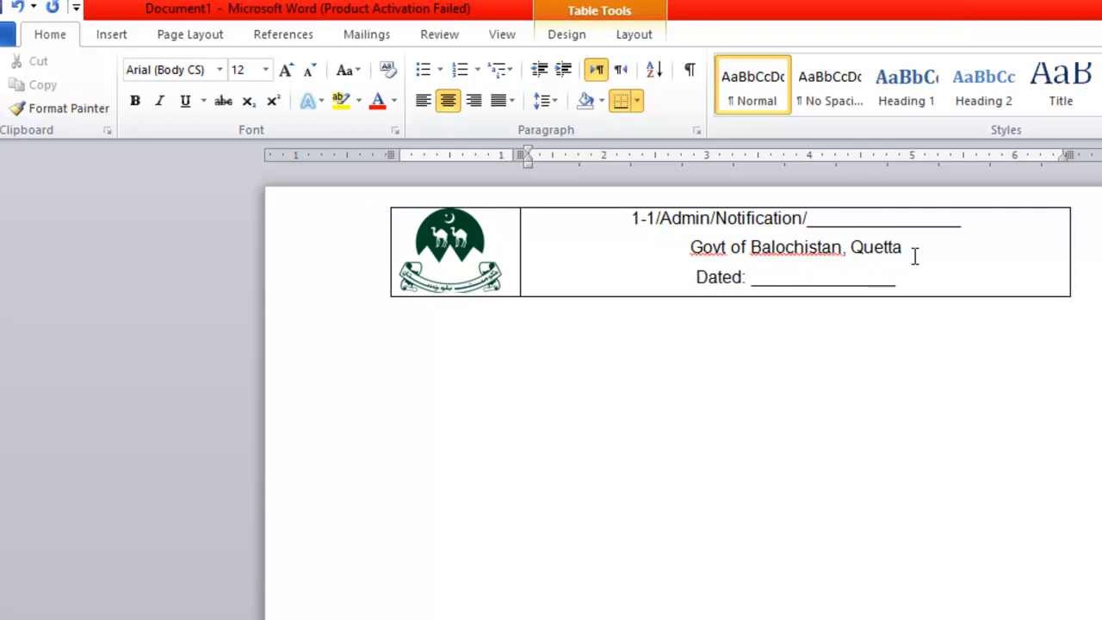
{"action": "type", "text": "____________________"}
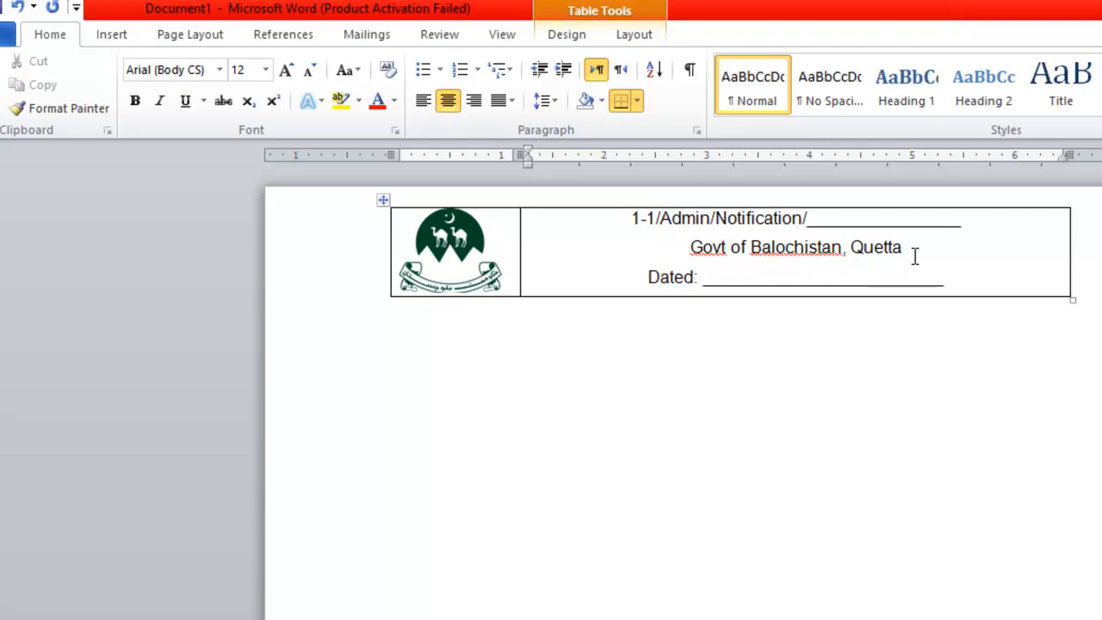
Make the "Govt of Balochistan, Quetta" line bold at font size 16.
{"action": "left_click_drag", "start_coordinate": [686, 247], "coordinate": [910, 249]}
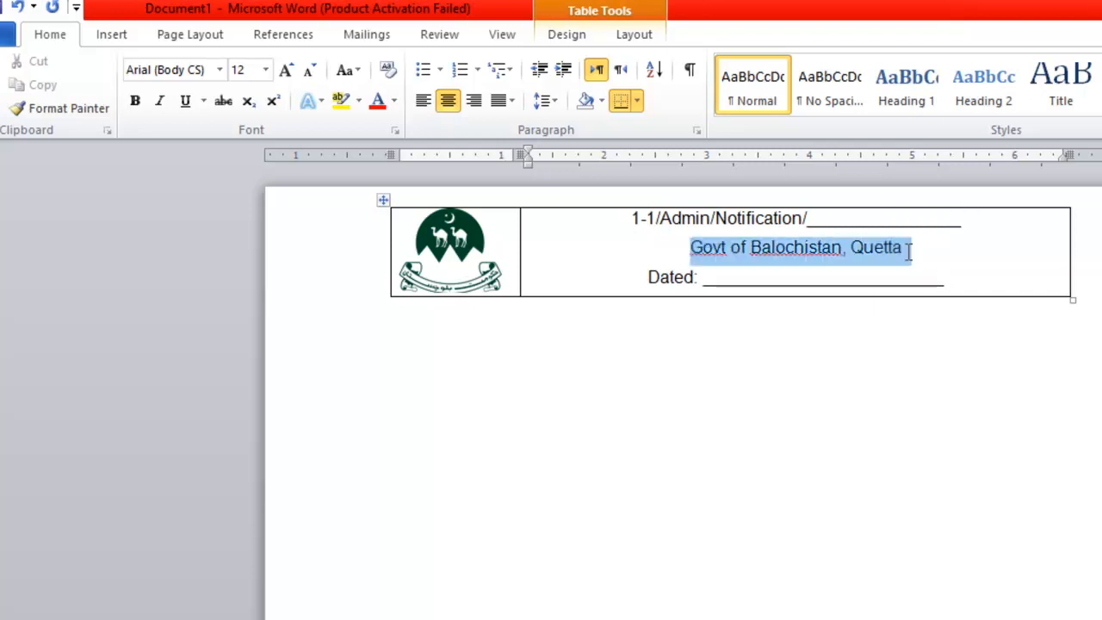
{"action": "left_click", "coordinate": [265, 69]}
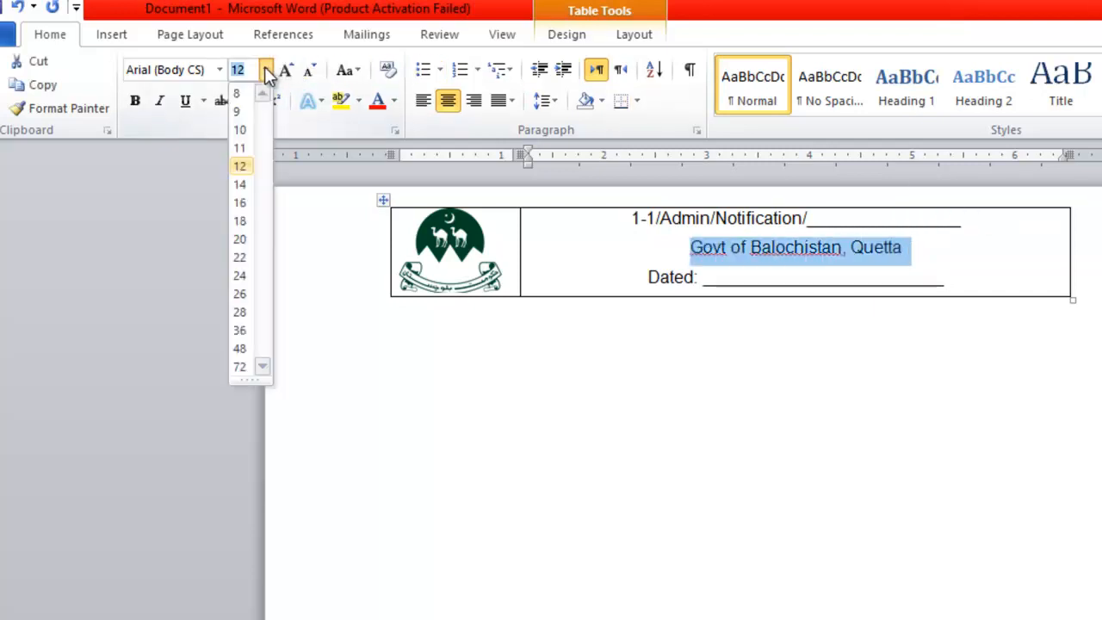
{"action": "left_click", "coordinate": [246, 202]}
{"action": "left_click", "coordinate": [134, 105]}
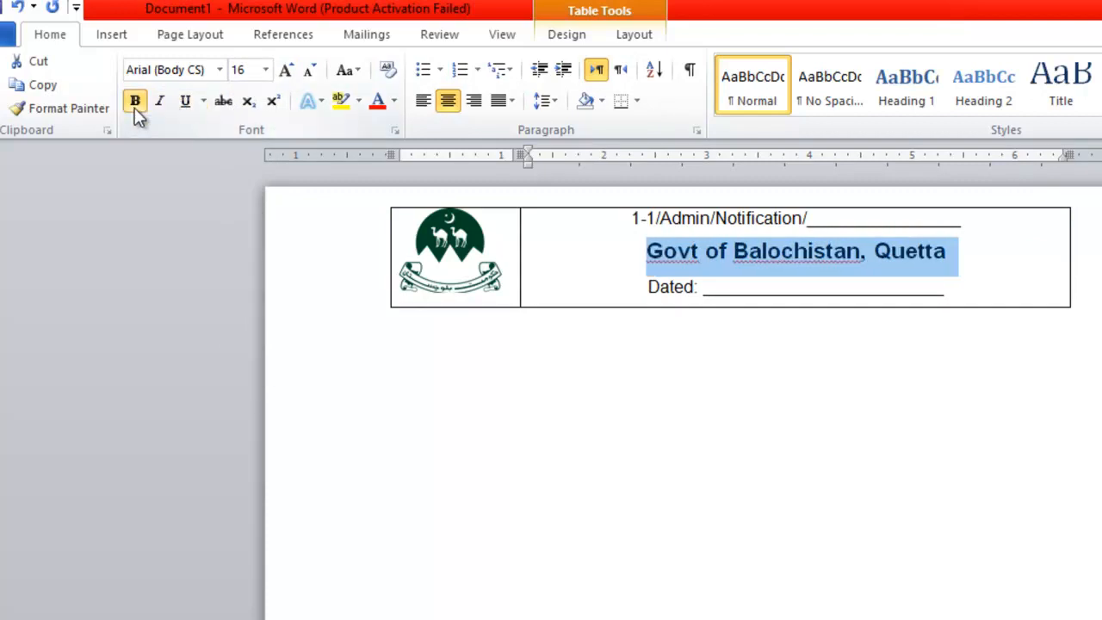
Remove all borders from the header table holding the logo and the three text lines.
{"action": "left_click", "coordinate": [611, 317]}
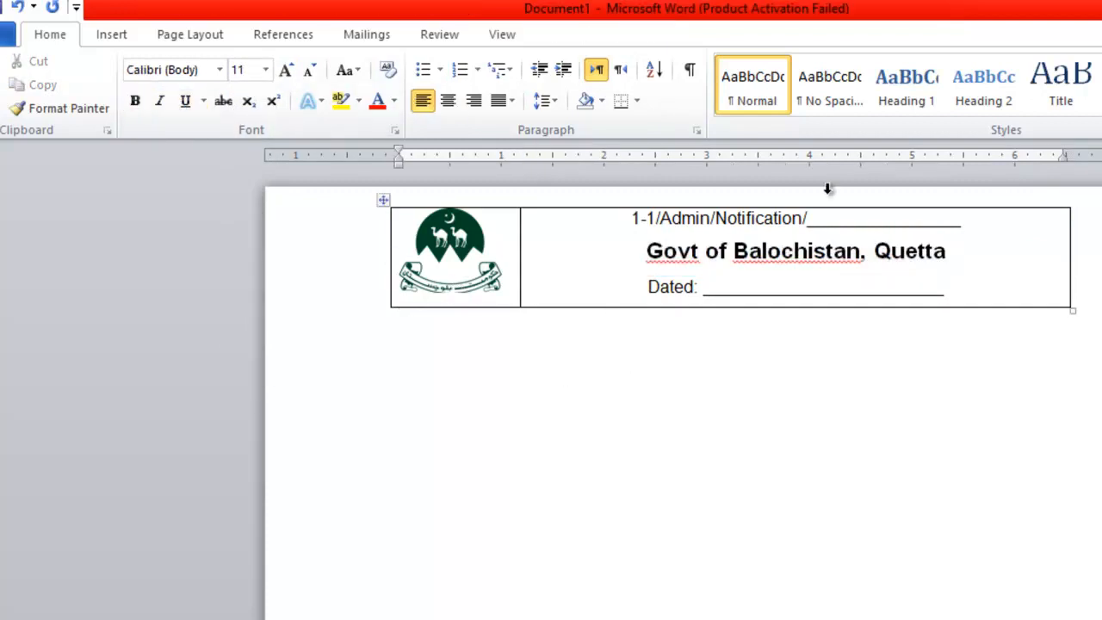
{"action": "left_click_drag", "start_coordinate": [981, 300], "coordinate": [427, 233]}
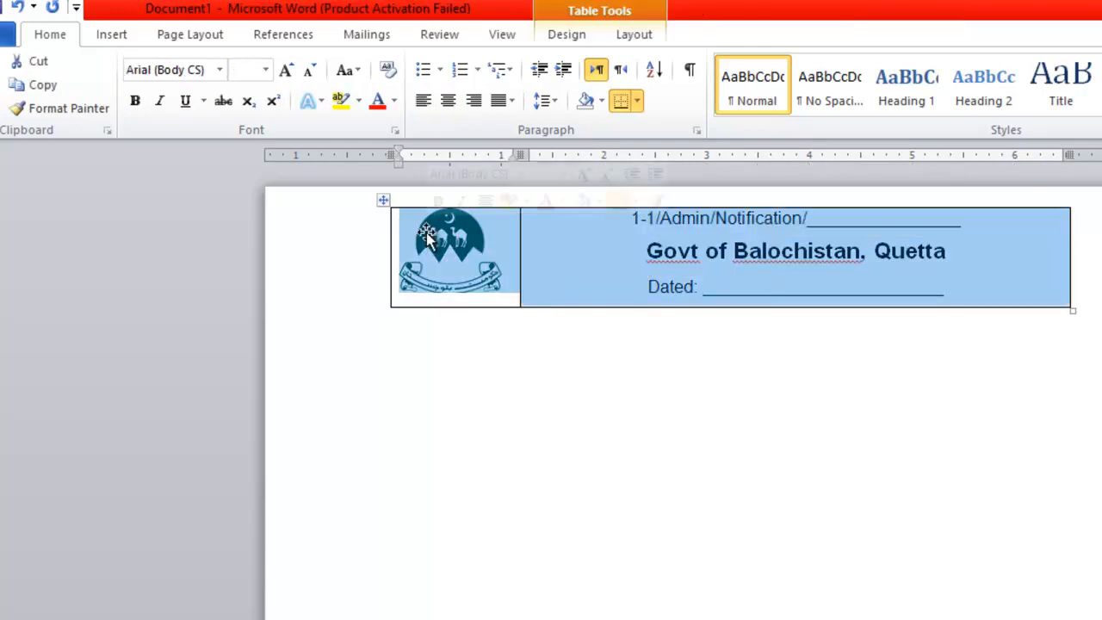
{"action": "left_click", "coordinate": [638, 101]}
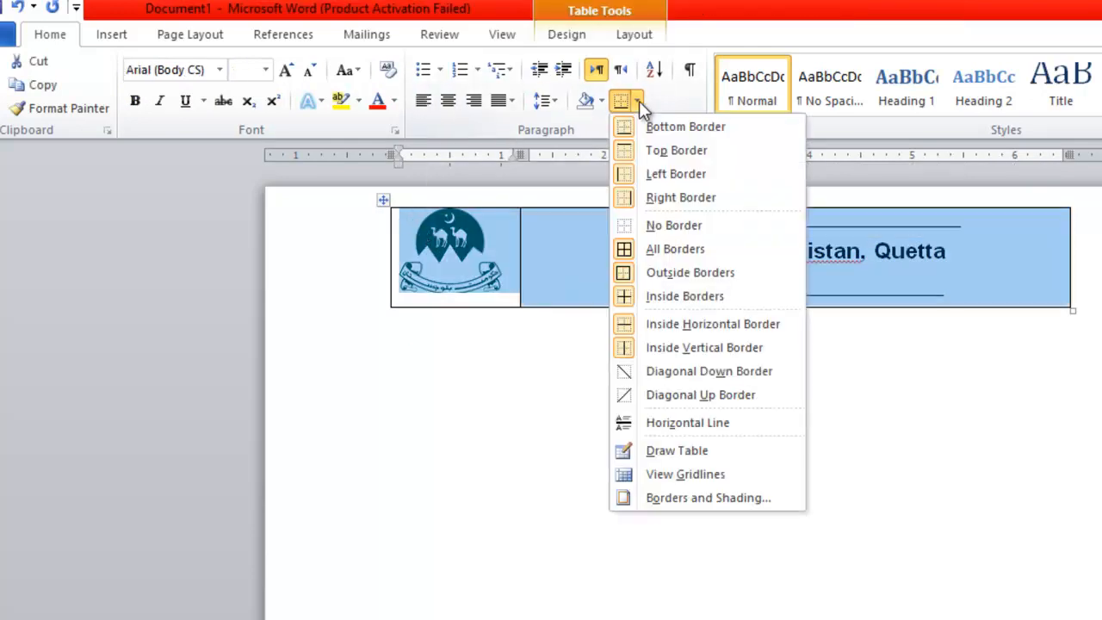
{"action": "left_click", "coordinate": [679, 238]}
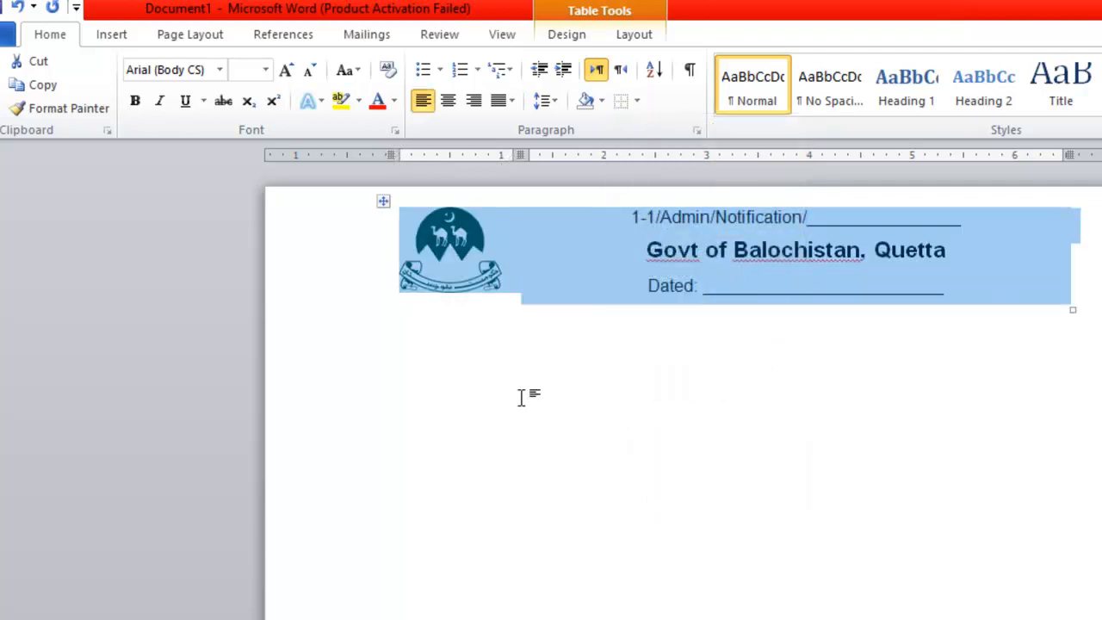
Add the line "To," below the header table and format it in Arial (Body CS) at size 12.
{"action": "left_click", "coordinate": [499, 456]}
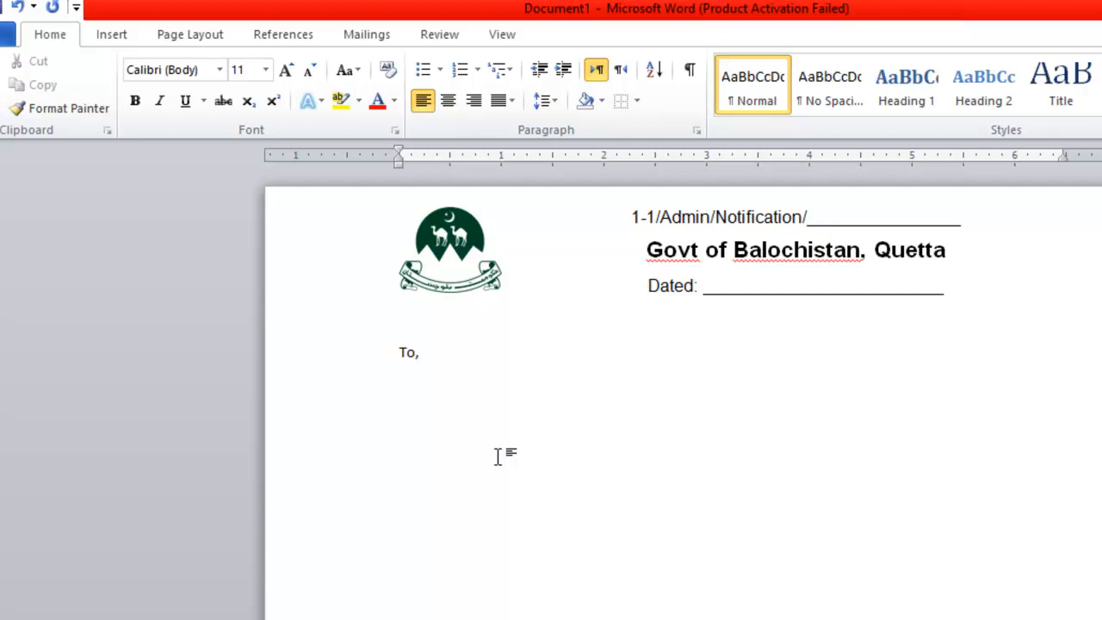
{"action": "left_click_drag", "start_coordinate": [391, 349], "coordinate": [431, 355]}
{"action": "left_click", "coordinate": [219, 69]}
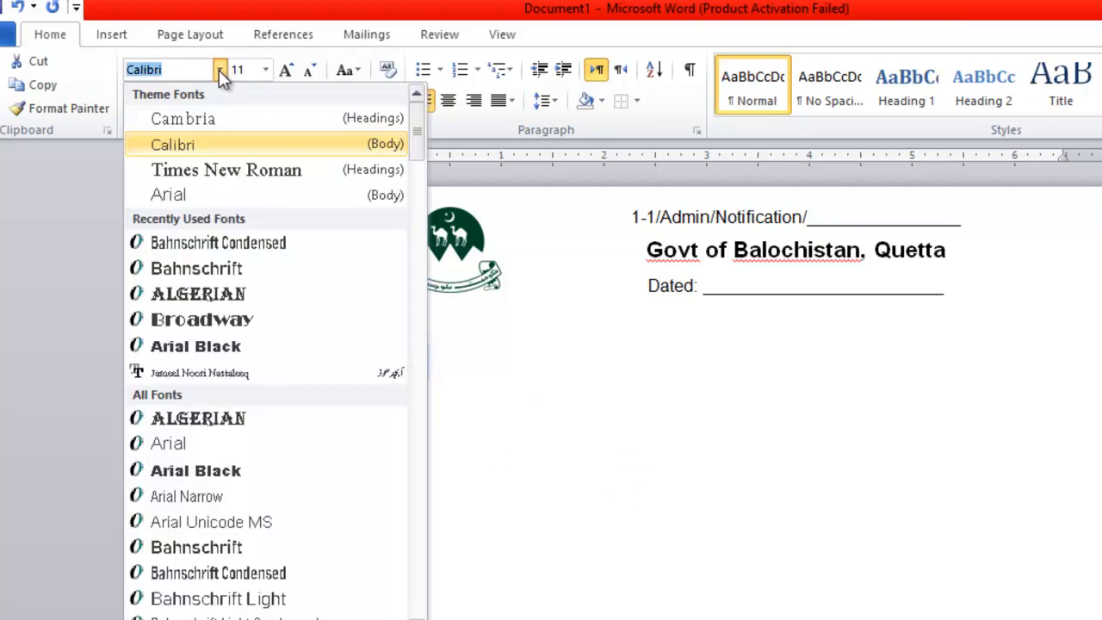
{"action": "left_click", "coordinate": [197, 197]}
{"action": "left_click", "coordinate": [265, 70]}
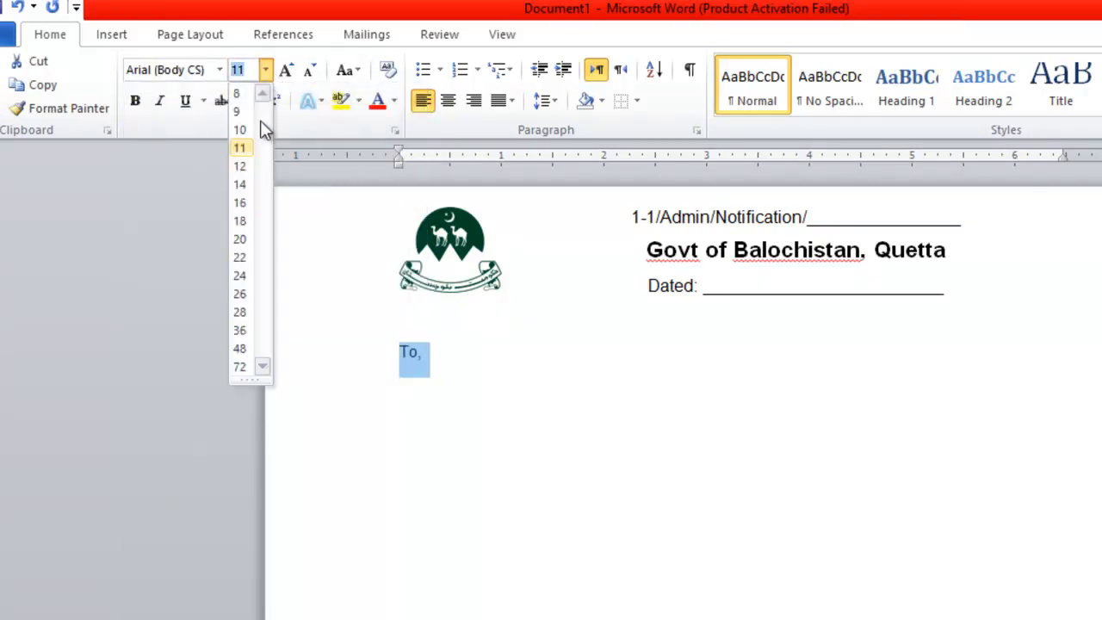
{"action": "left_click", "coordinate": [248, 167]}
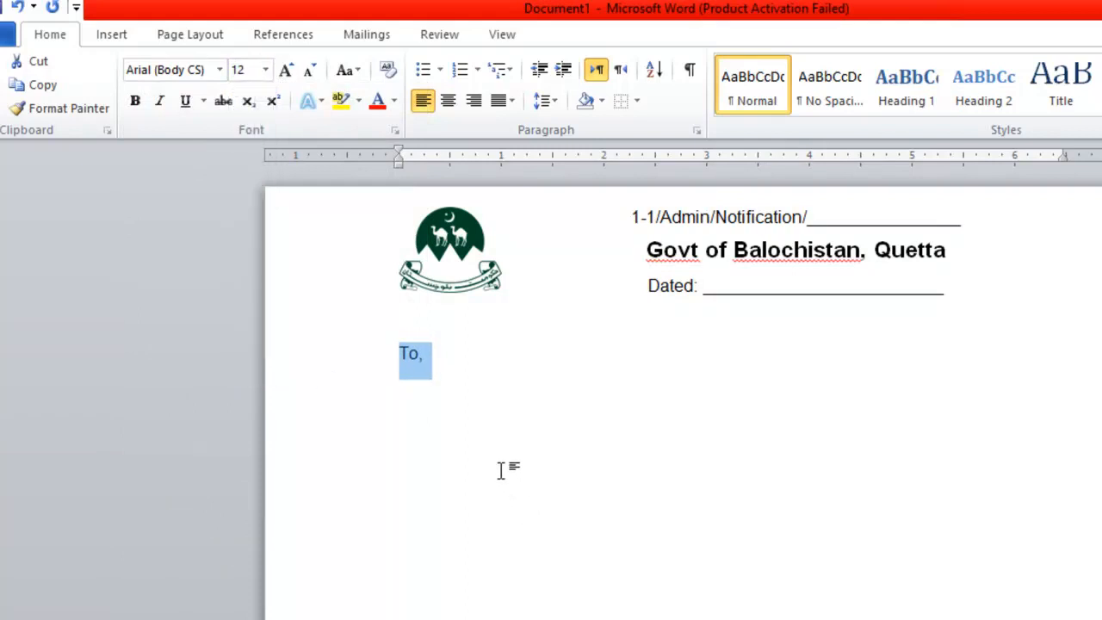
Add the indented lines "The Principal," and "BMC, Quetta" below "To,", followed by an unindented "Subject:" label.
{"action": "left_click", "coordinate": [485, 411]}
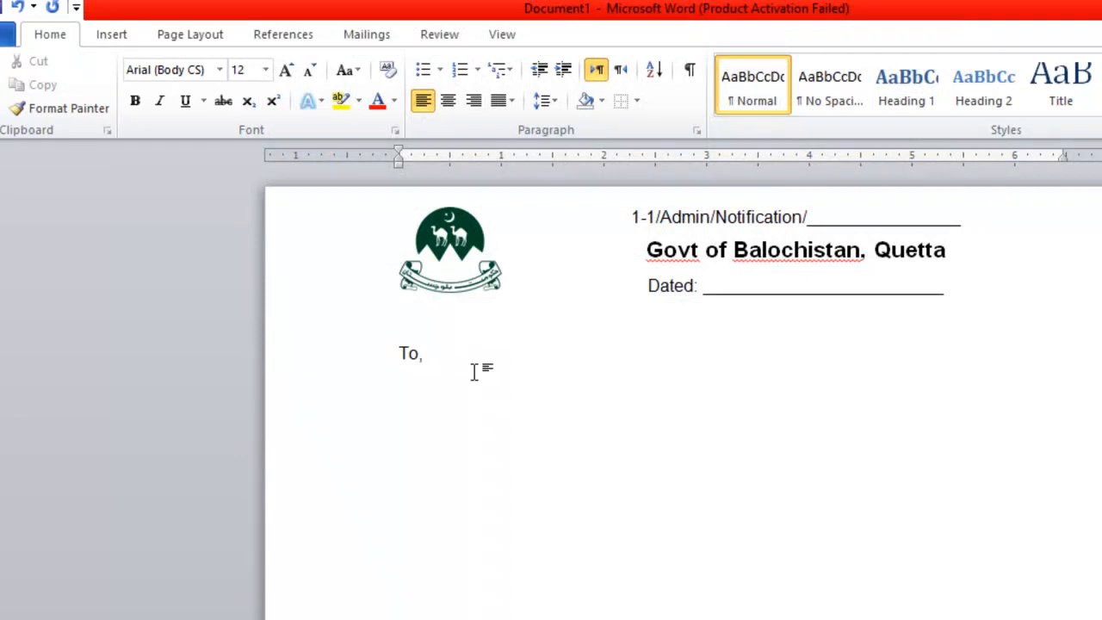
{"action": "type", "text": "The Principal"}
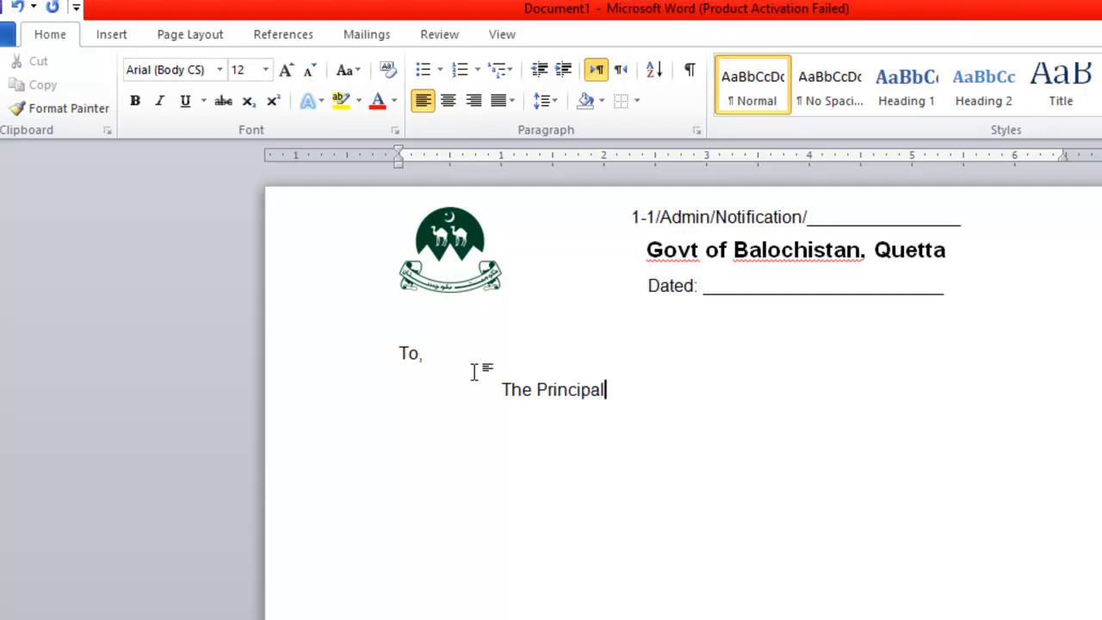
{"action": "type", "text": ","}
{"action": "type", "text": "BMC"}
{"action": "type", "text": ", Quetta "}
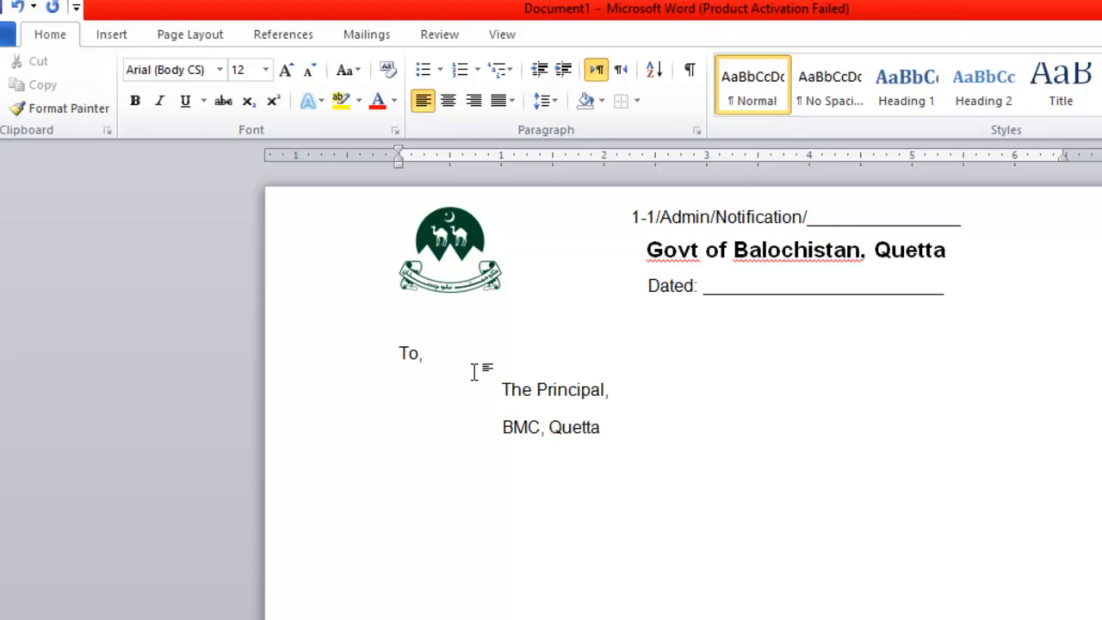
{"action": "type", "text": "Subject:"}
{"action": "key", "text": "Tab"}
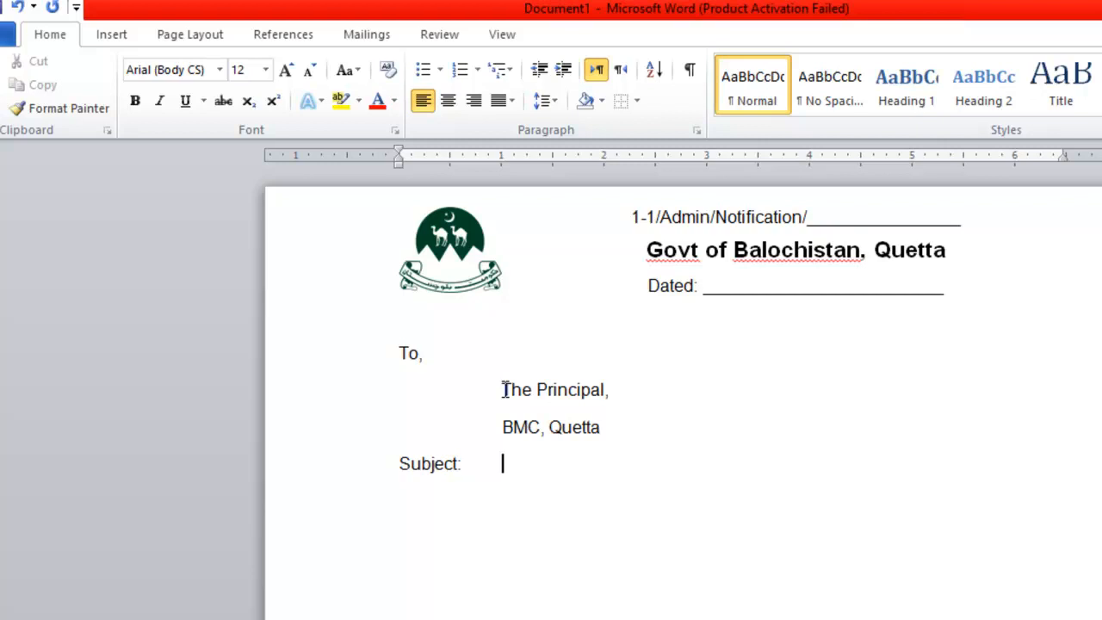
Remove the space after paragraph from the "The Principal," and "BMC, Quetta" lines.
{"action": "left_click_drag", "start_coordinate": [504, 389], "coordinate": [606, 426]}
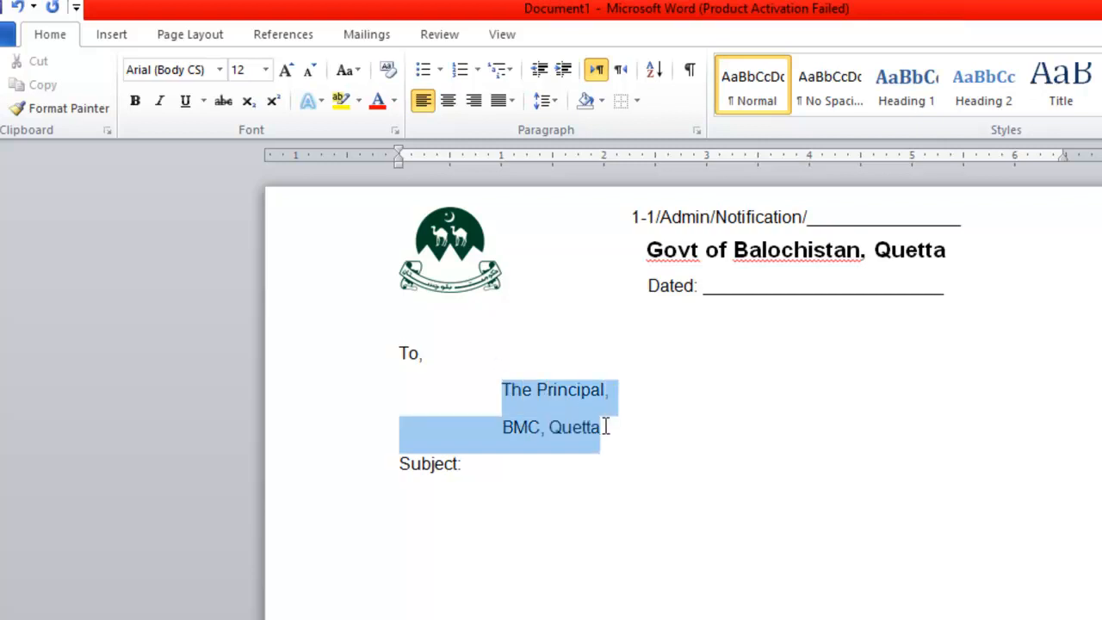
{"action": "left_click", "coordinate": [545, 104]}
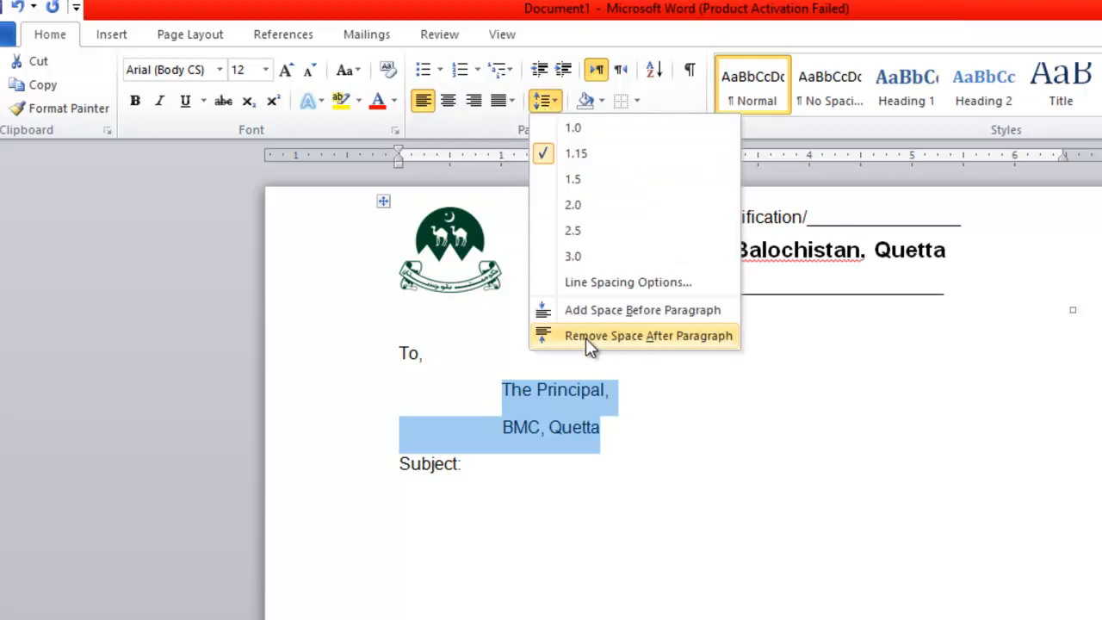
{"action": "left_click", "coordinate": [646, 338]}
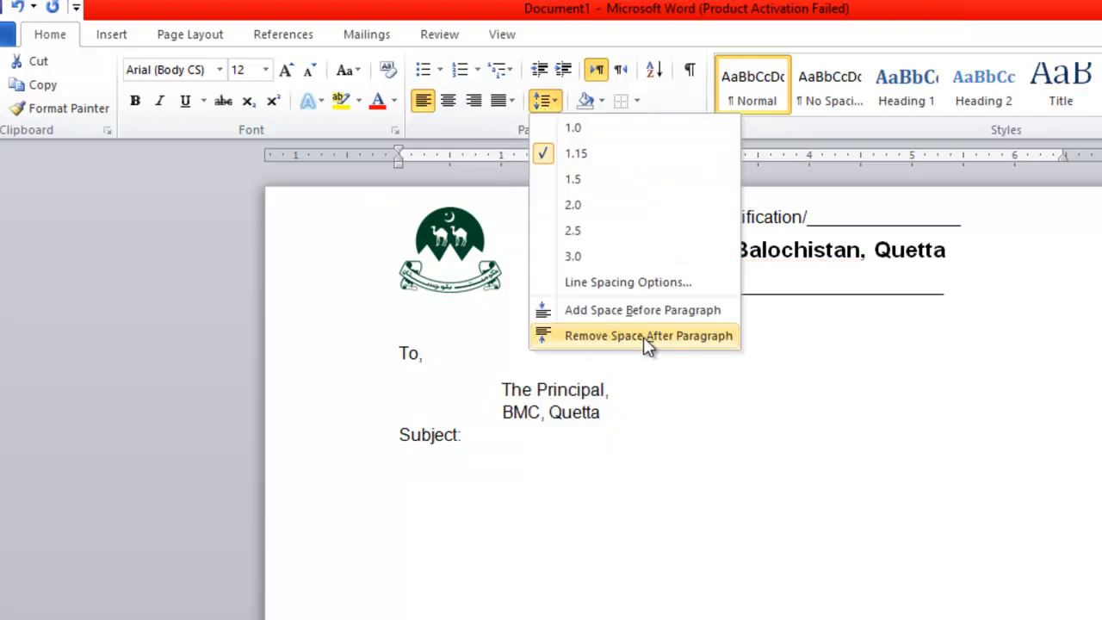
{"action": "left_click", "coordinate": [646, 336]}
End the "BMC, Quetta" line with a full stop and insert a blank line above the "Subject:" label.
{"action": "left_click", "coordinate": [579, 394]}
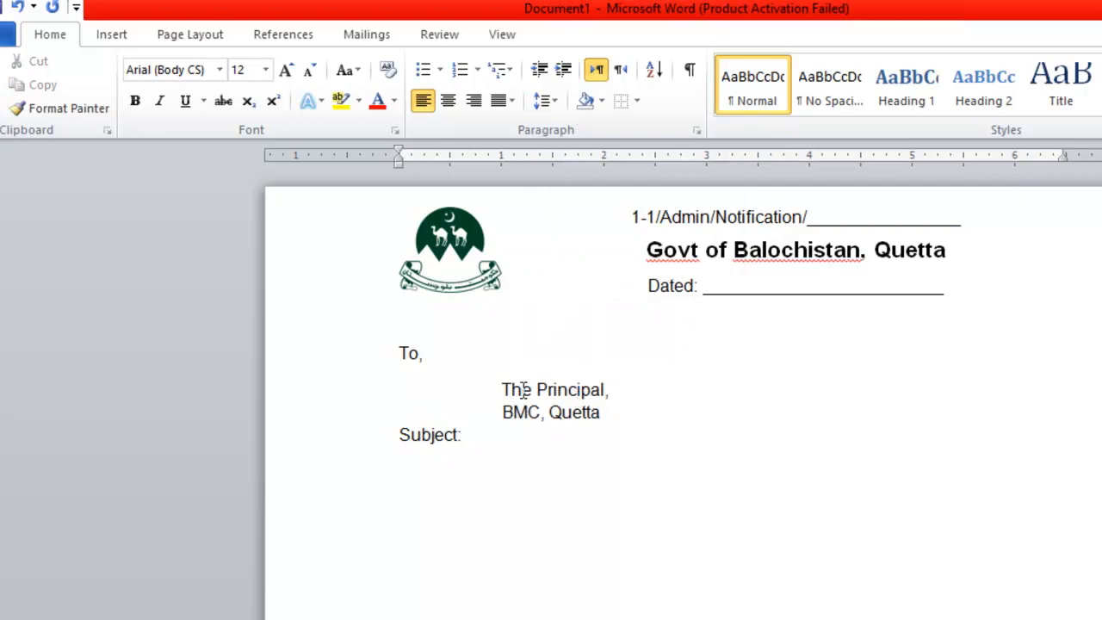
{"action": "left_click", "coordinate": [619, 417]}
{"action": "key", "text": "Return"}
{"action": "left_click", "coordinate": [463, 459]}
{"action": "key", "text": "Tab"}
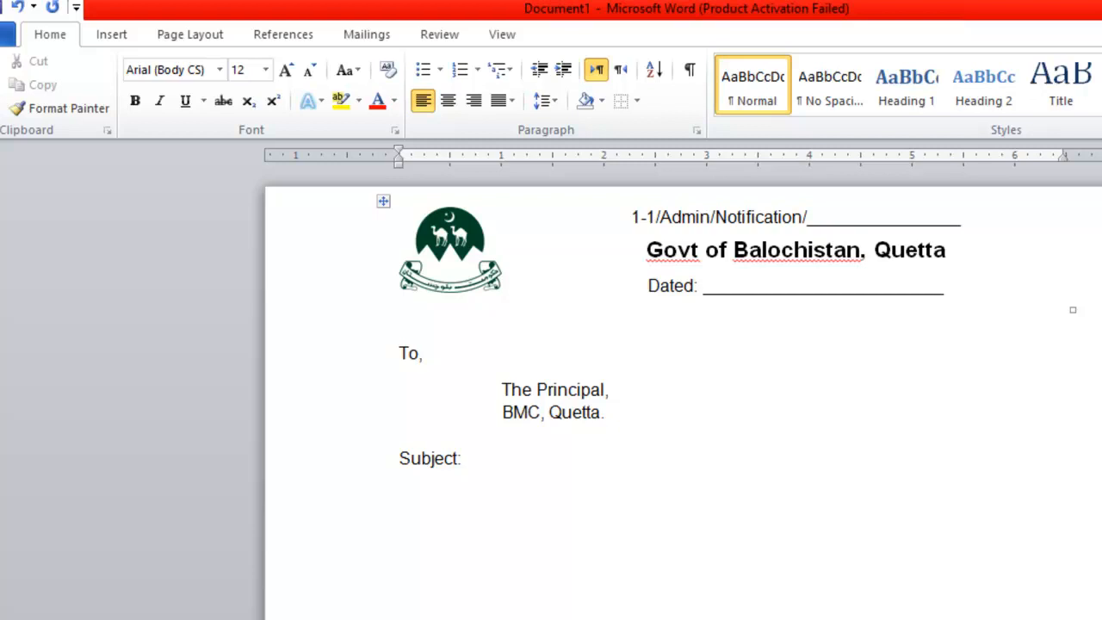
{"action": "type", "text": "Announcement o"}
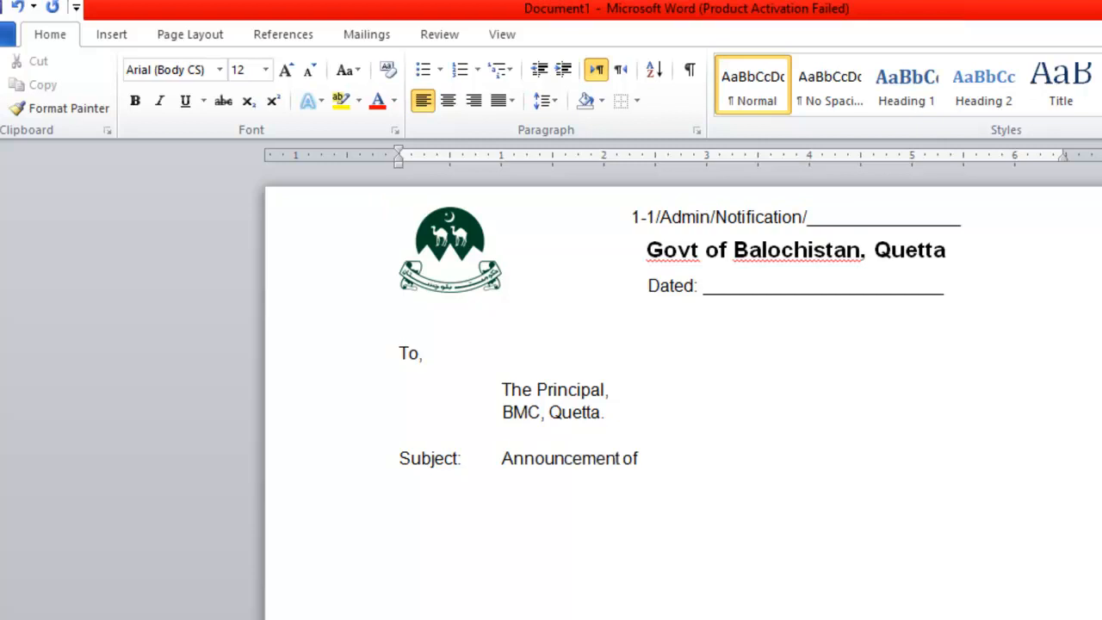
{"action": "type", "text": "f"}
{"action": "key", "text": "BackSpace"}
{"action": "key", "text": "BackSpace"}
{"action": "key", "text": "BackSpace"}
{"action": "key", "text": "BackSpace"}
{"action": "key", "text": "BackSpace"}
{"action": "key", "text": "BackSpace"}
{"action": "key", "text": "BackSpace"}
{"action": "key", "text": "BackSpace"}
{"action": "key", "text": "BackSpace"}
{"action": "key", "text": "BackSpace"}
{"action": "key", "text": "BackSpace"}
{"action": "key", "text": "BackSpace"}
{"action": "key", "text": "BackSpace"}
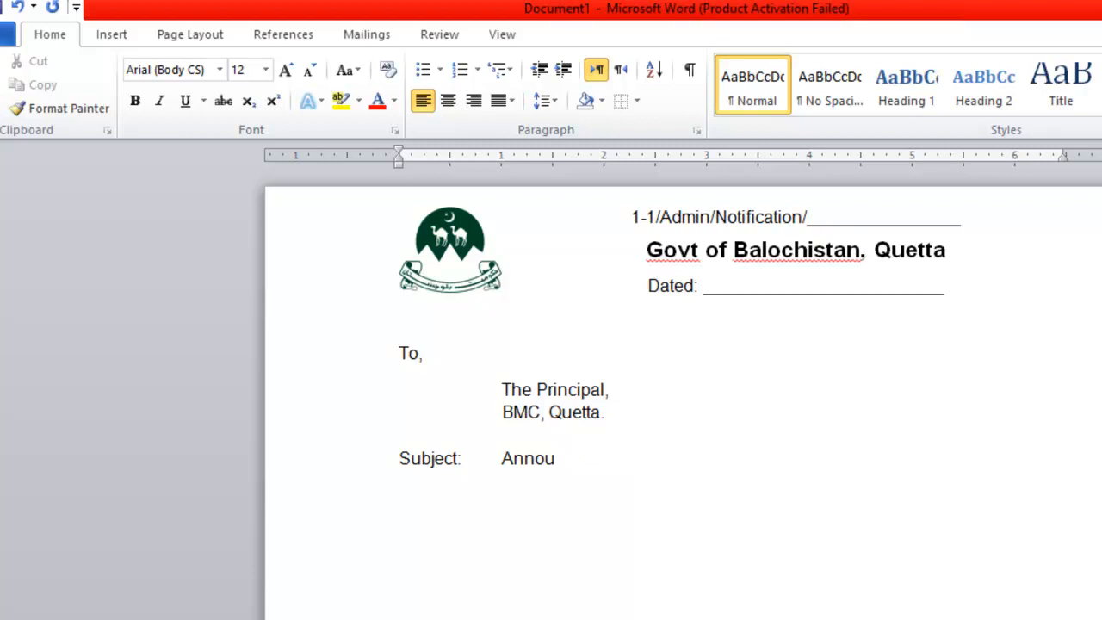
{"action": "key", "text": "BackSpace"}
Enter "Admission for the year 2020-21" as the text after the "Subject:" label.
{"action": "type", "text": "dmission"}
{"action": "type", "text": " in"}
{"action": "key", "text": "BackSpace"}
{"action": "key", "text": "BackSpace"}
{"action": "type", "text": "for"}
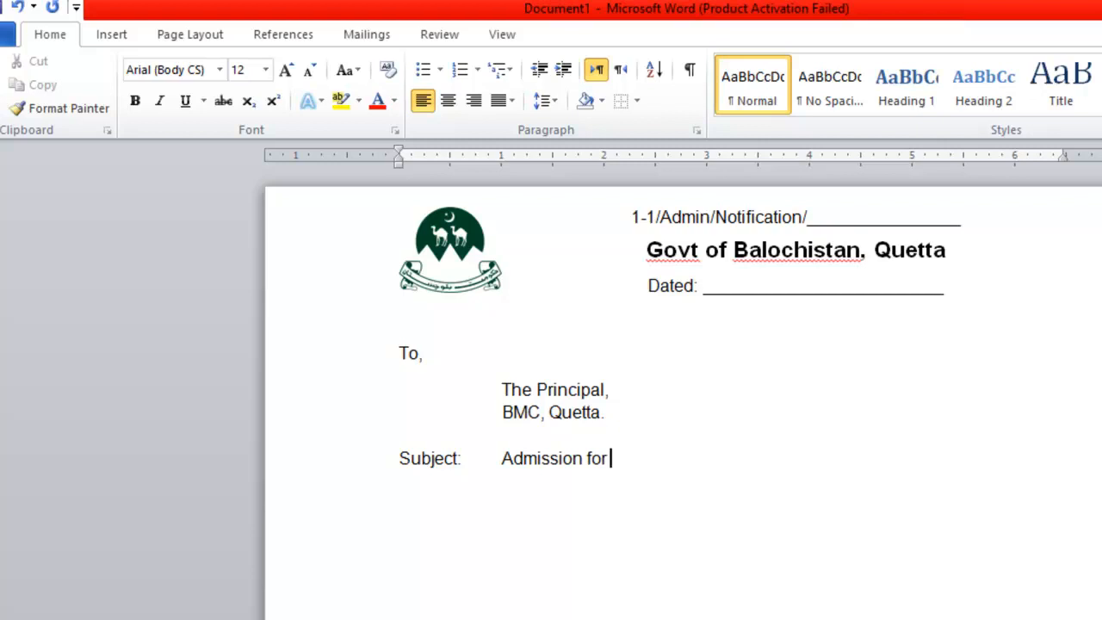
{"action": "type", "text": " the year 2020"}
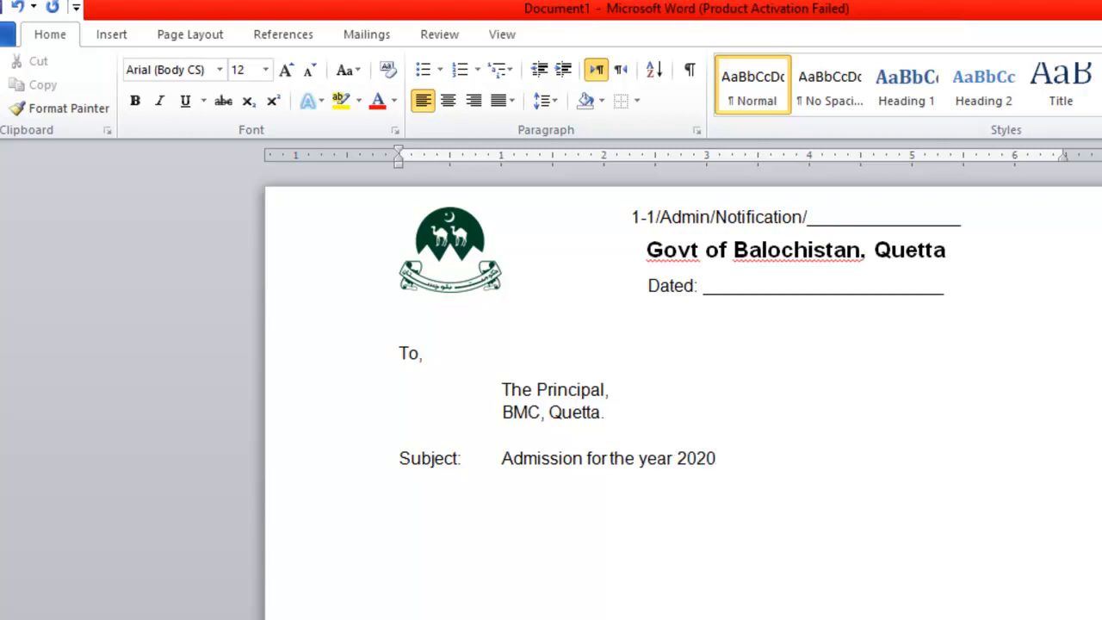
{"action": "type", "text": "-21"}
Convert the subject text "Admission for the year 2020-21" to all uppercase.
{"action": "key", "text": "shift+Left"}
{"action": "key", "text": "shift+Left"}
{"action": "key", "text": "shift+Left"}
{"action": "key", "text": "shift+Left"}
{"action": "key", "text": "shift+Left"}
{"action": "key", "text": "shift+Left"}
{"action": "key", "text": "shift+Left"}
{"action": "key", "text": "shift+Left"}
{"action": "key", "text": "shift+Left"}
{"action": "key", "text": "shift+Left"}
{"action": "key", "text": "shift+Left"}
{"action": "key", "text": "shift+Left"}
{"action": "key", "text": "shift+Left"}
{"action": "key", "text": "shift+Left"}
{"action": "key", "text": "shift+Left"}
{"action": "key", "text": "shift+Left"}
{"action": "key", "text": "shift+Left"}
{"action": "key", "text": "shift+Left"}
{"action": "key", "text": "shift+Left"}
{"action": "key", "text": "shift+Left"}
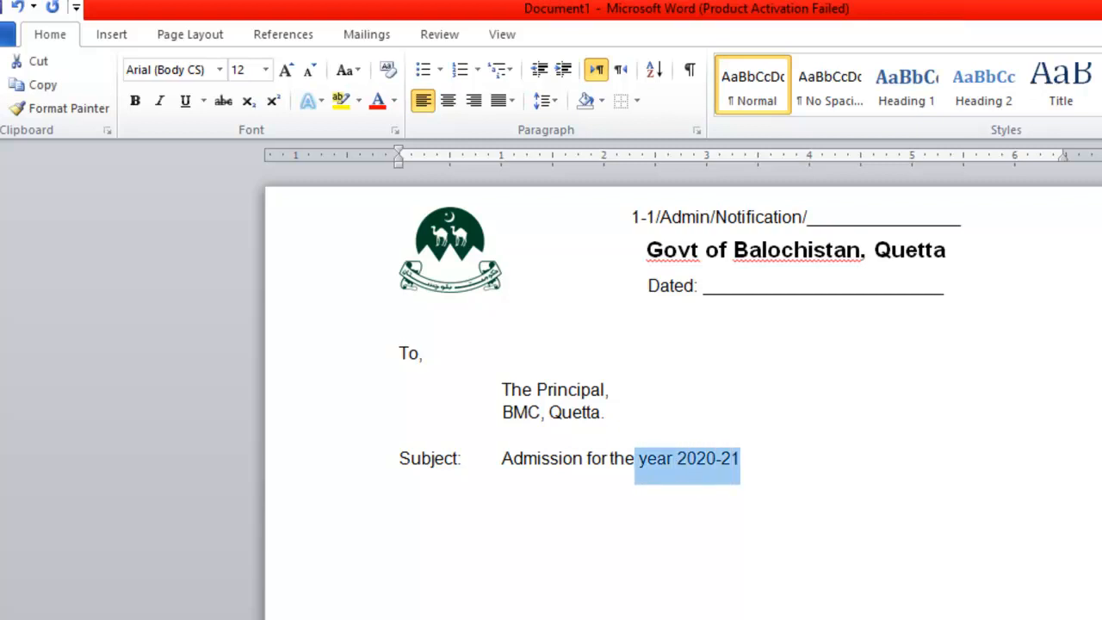
{"action": "key", "text": "shift+Left"}
{"action": "key", "text": "shift+Left"}
{"action": "key", "text": "shift+Left"}
{"action": "key", "text": "shift+Left"}
{"action": "key", "text": "shift+Left"}
{"action": "key", "text": "shift+Left"}
{"action": "key", "text": "shift+Left"}
{"action": "key", "text": "shift+Left"}
{"action": "key", "text": "shift+Left"}
{"action": "key", "text": "shift+Left"}
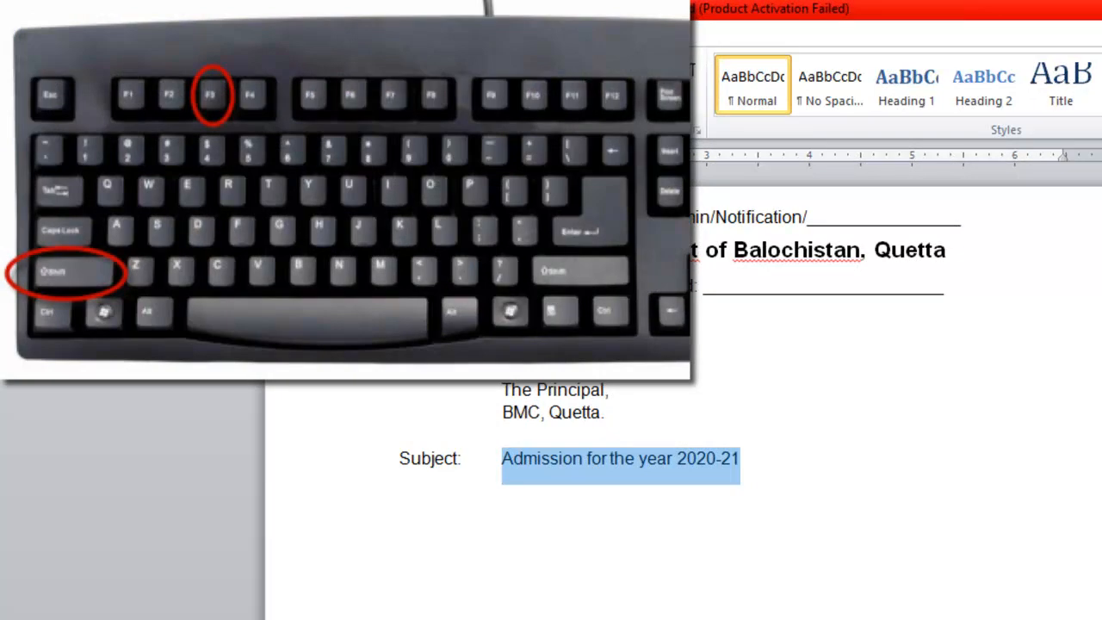
{"action": "key", "text": "shift+F3"}
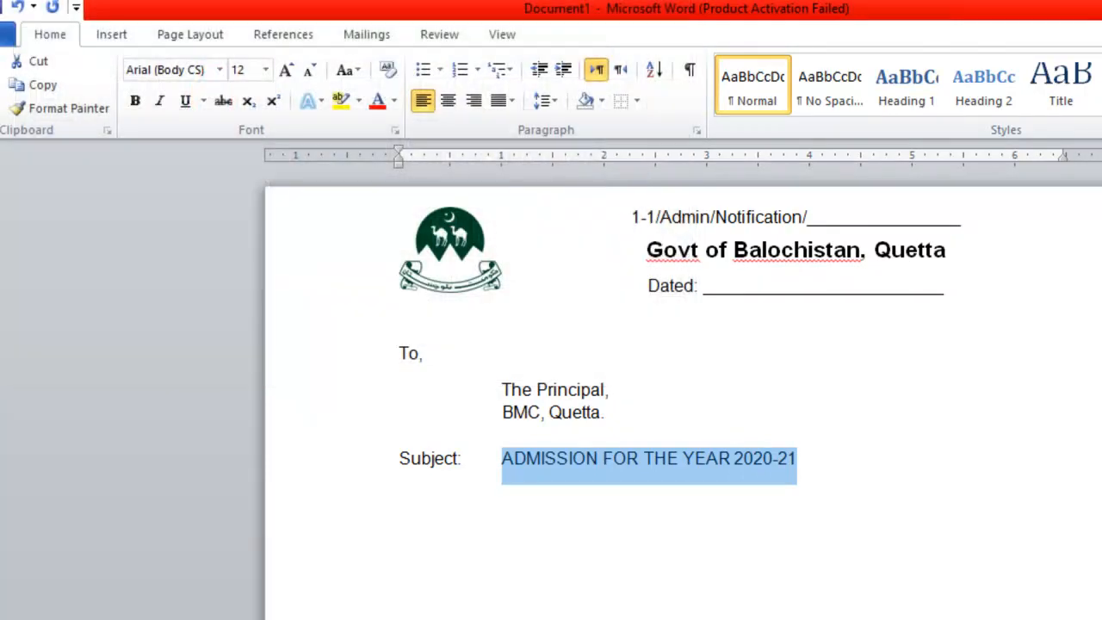
Make the subject text bold and underlined, and start a new line below it without bold or underline.
{"action": "left_click", "coordinate": [135, 100]}
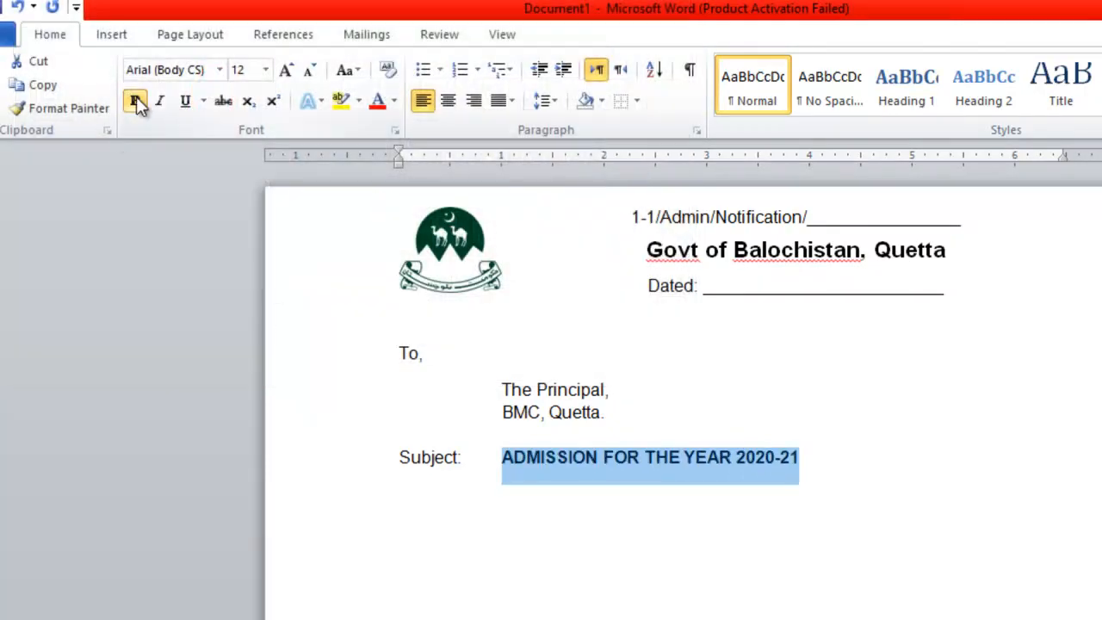
{"action": "left_click", "coordinate": [184, 101]}
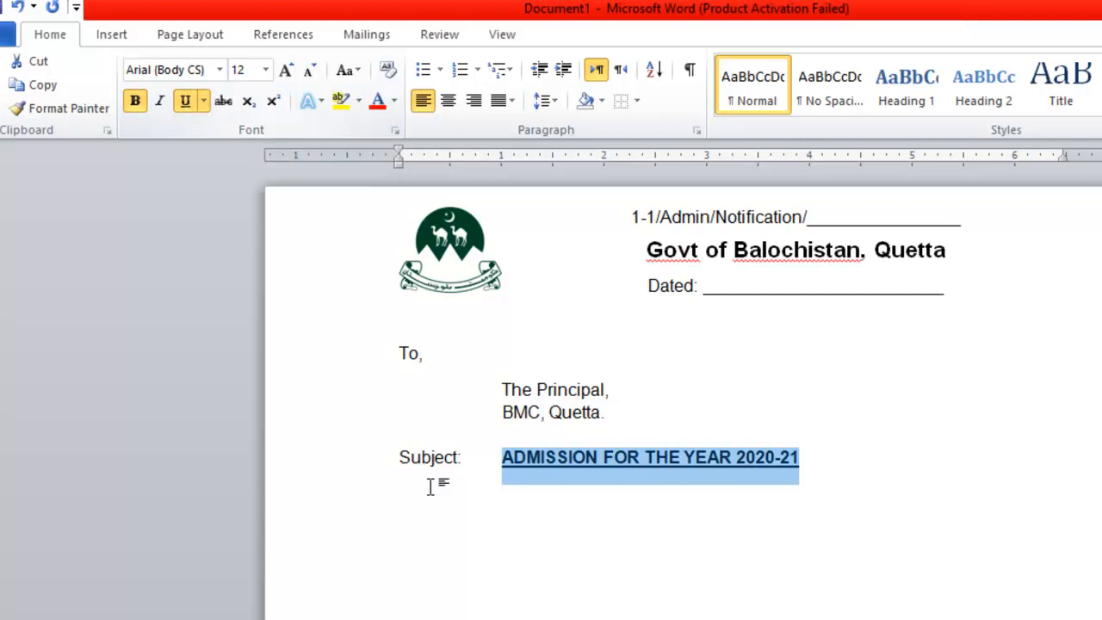
{"action": "left_click", "coordinate": [856, 469]}
{"action": "key", "text": "Return"}
{"action": "key", "text": "ctrl+b"}
{"action": "key", "text": "ctrl+u"}
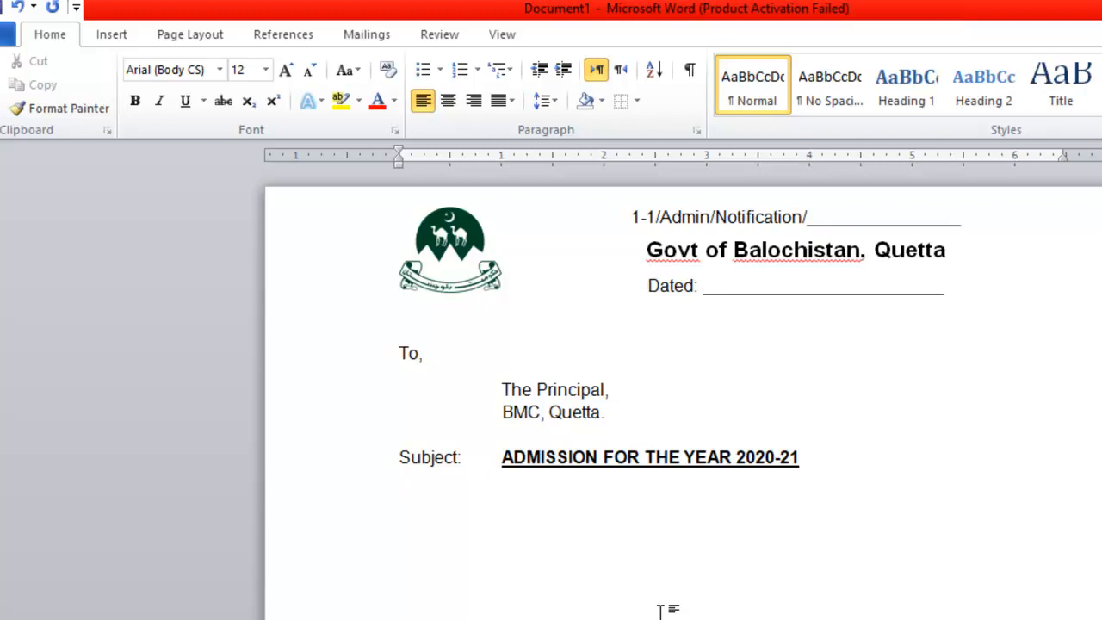
Add an indented paragraph "Refer to the subject cited above and to state that Govt of Balochistan is pleased to allow to announce the admission for MBBS/BDS classes.".
{"action": "key", "text": "Tab"}
{"action": "key", "text": "Tab"}
{"action": "key", "text": "Tab"}
{"action": "type", "text": "Refer"}
{"action": "type", "text": " to t"}
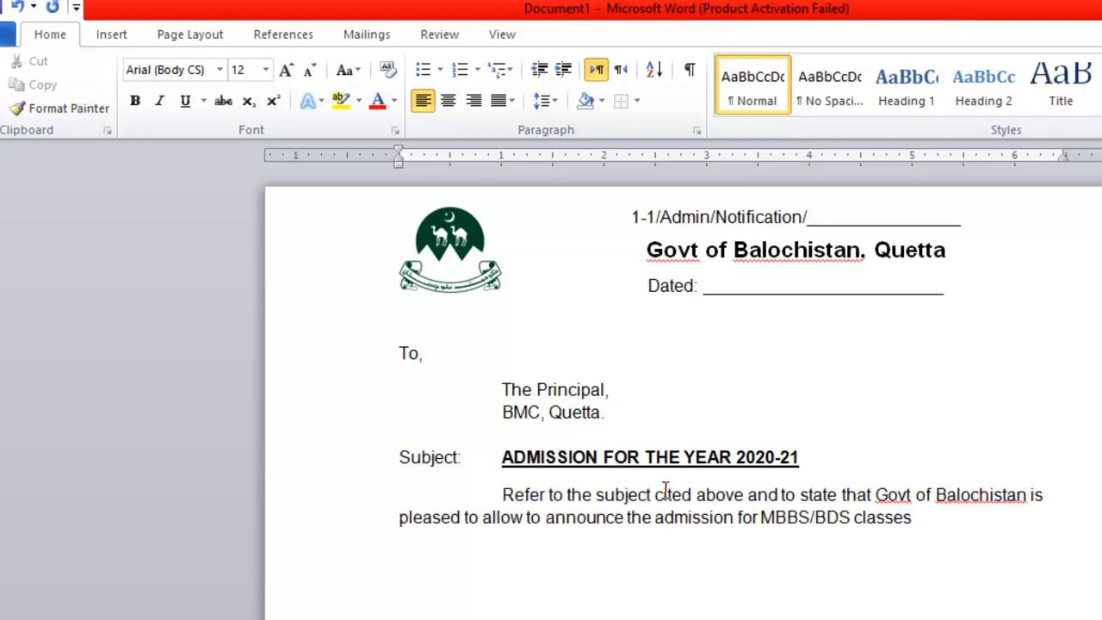
{"action": "type", "text": "for MBBS/BDS classes for"}
{"action": "key", "text": "BackSpace"}
{"action": "key", "text": "BackSpace"}
{"action": "key", "text": "BackSpace"}
{"action": "type", "text": "."}
{"action": "left_click", "coordinate": [532, 498]}
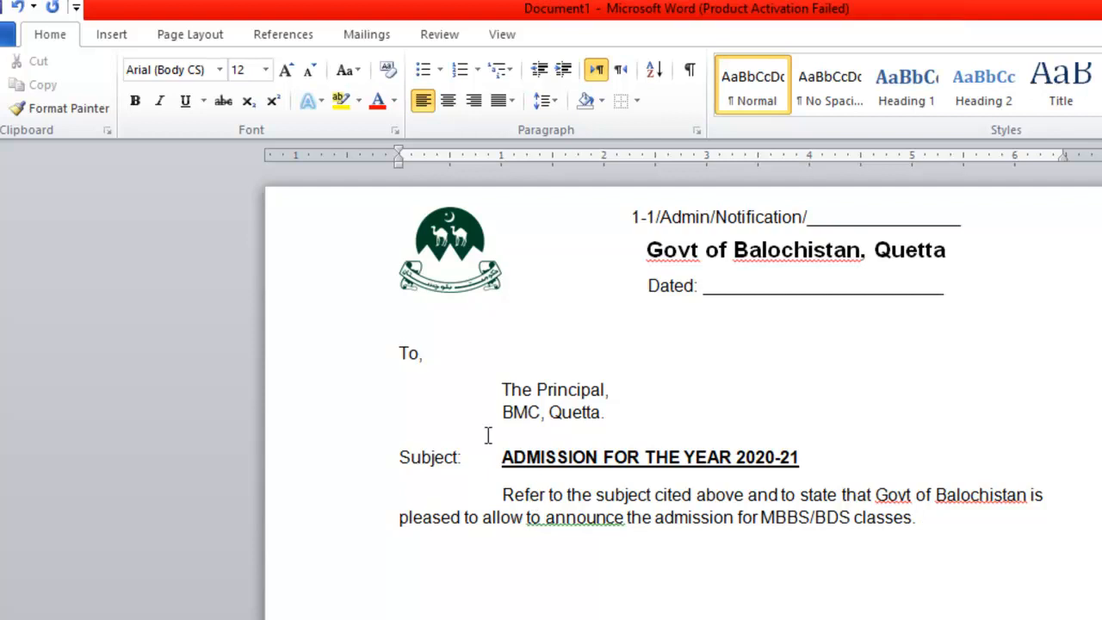
{"action": "left_click", "coordinate": [508, 103]}
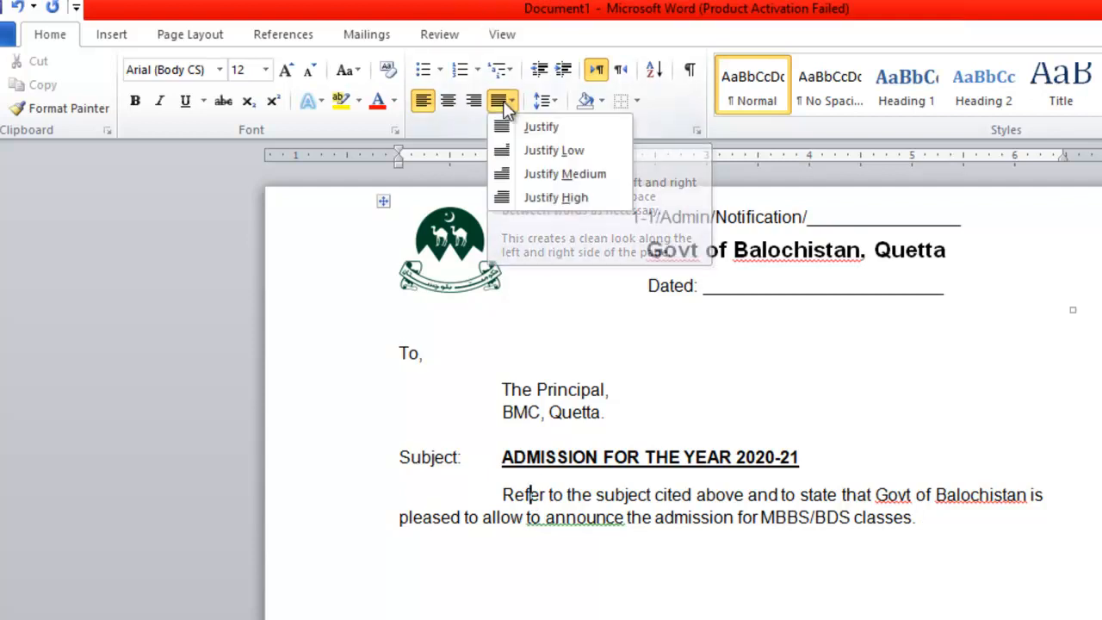
{"action": "left_click", "coordinate": [572, 5]}
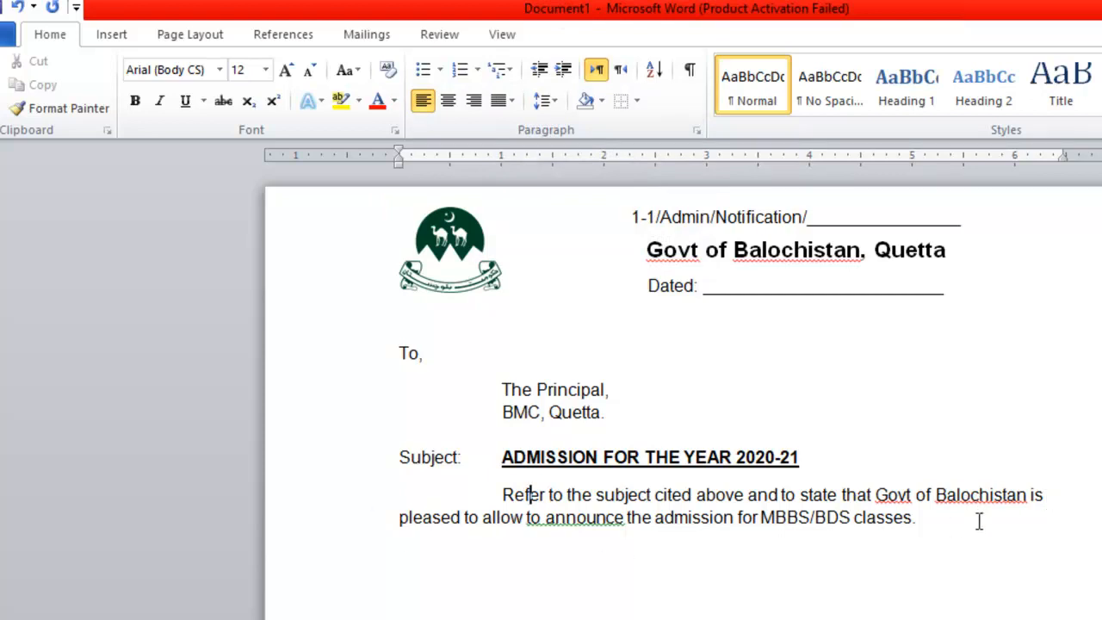
Copy the body sentence and paste the duplicate at the end of the same paragraph.
{"action": "left_click_drag", "start_coordinate": [944, 511], "coordinate": [503, 495]}
{"action": "key", "text": "ctrl+c"}
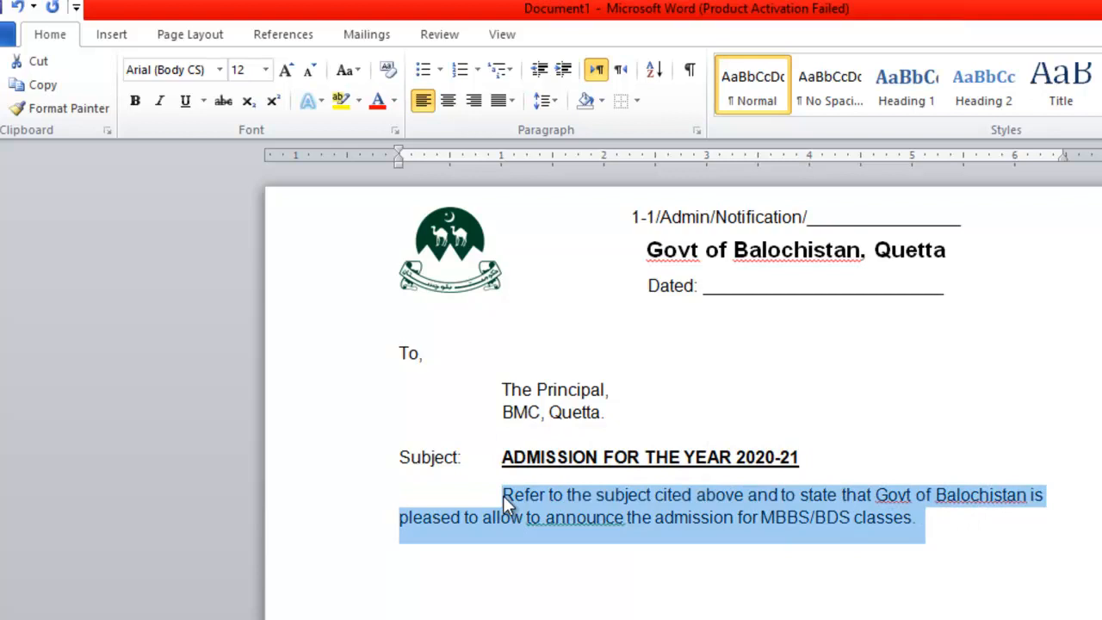
{"action": "left_click", "coordinate": [929, 522]}
{"action": "key", "text": "ctrl+v"}
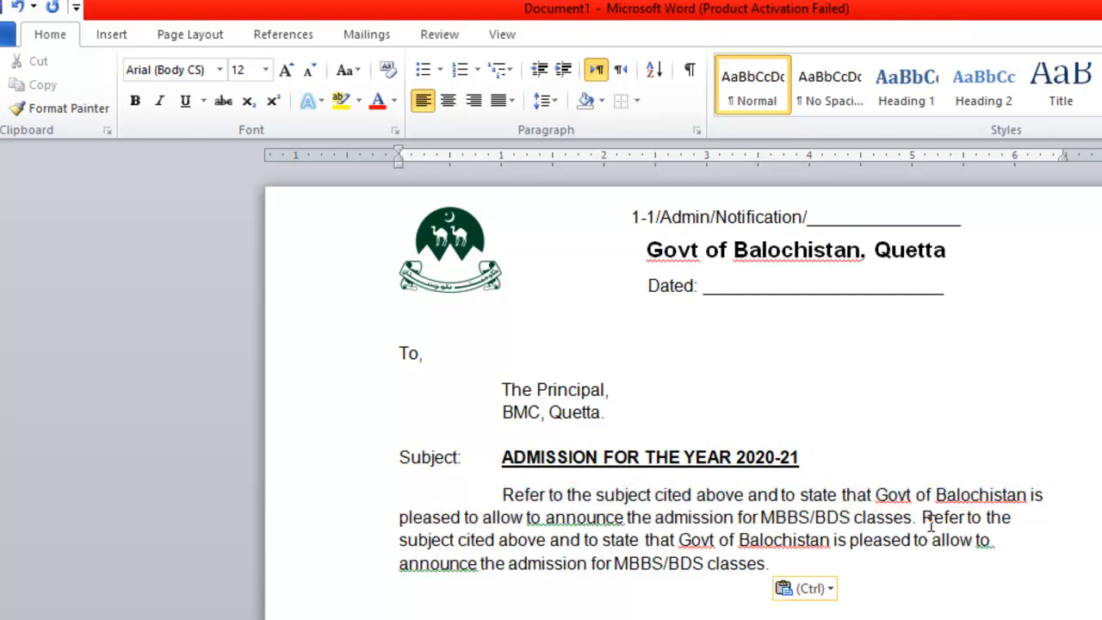
{"action": "key", "text": "Return"}
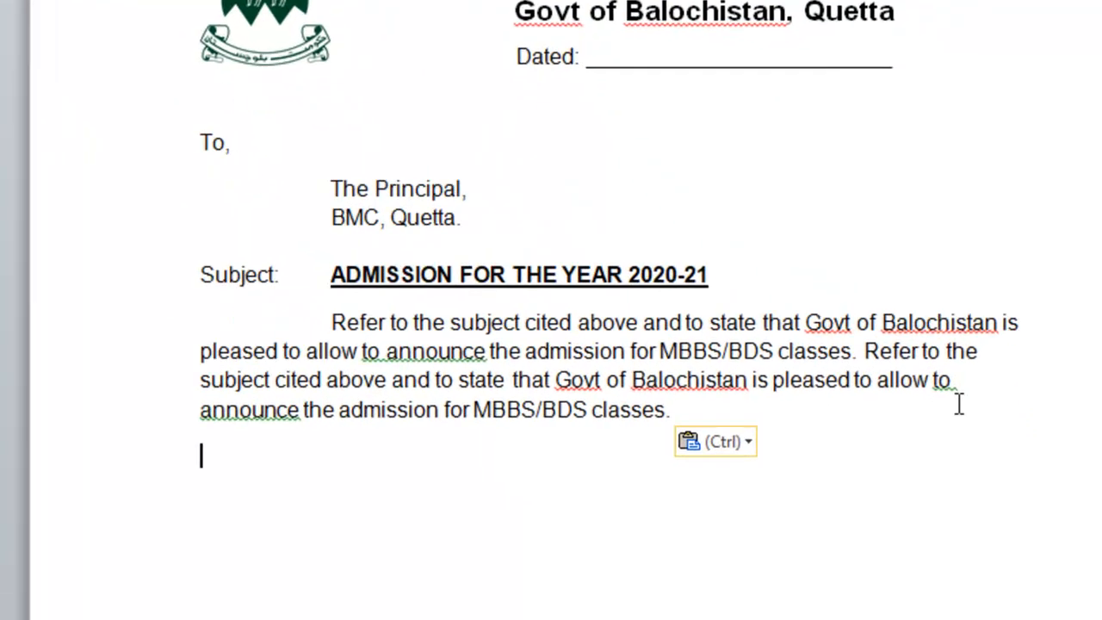
{"action": "left_click", "coordinate": [984, 351]}
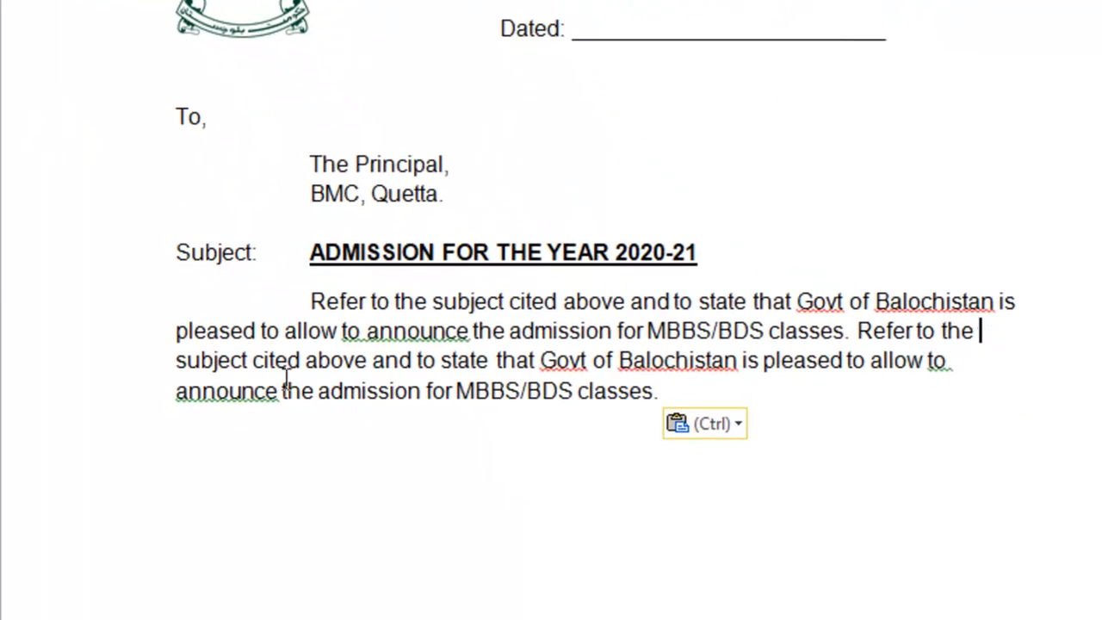
Justify the body paragraph below the subject line.
{"action": "left_click", "coordinate": [176, 328], "text": "shift"}
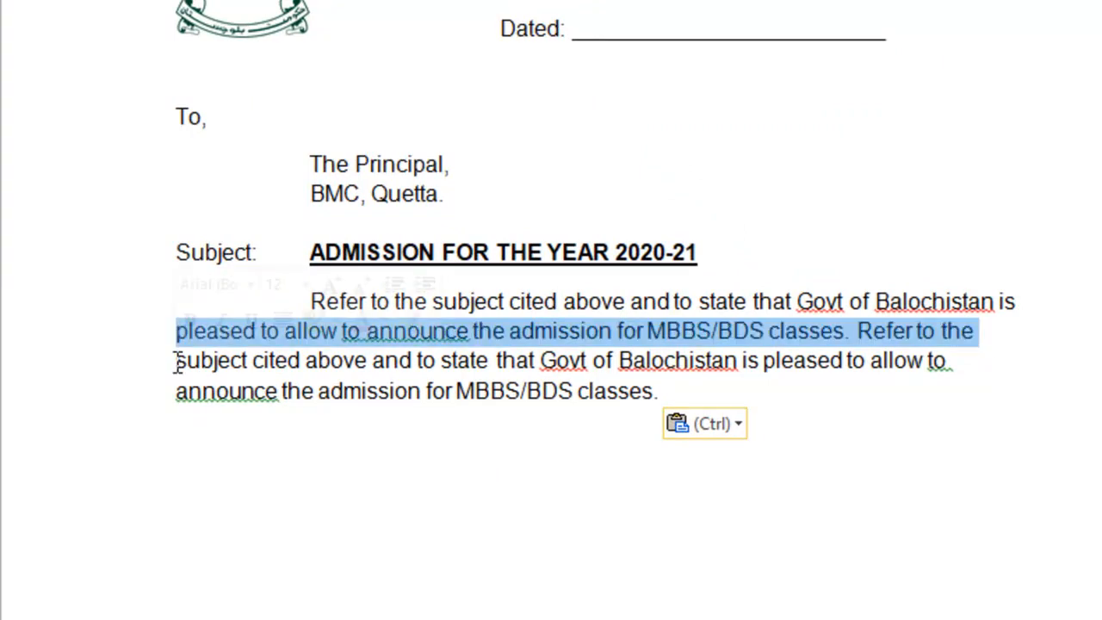
{"action": "left_click", "coordinate": [178, 359]}
{"action": "left_click_drag", "start_coordinate": [1044, 297], "coordinate": [1011, 401]}
{"action": "left_click", "coordinate": [908, 333]}
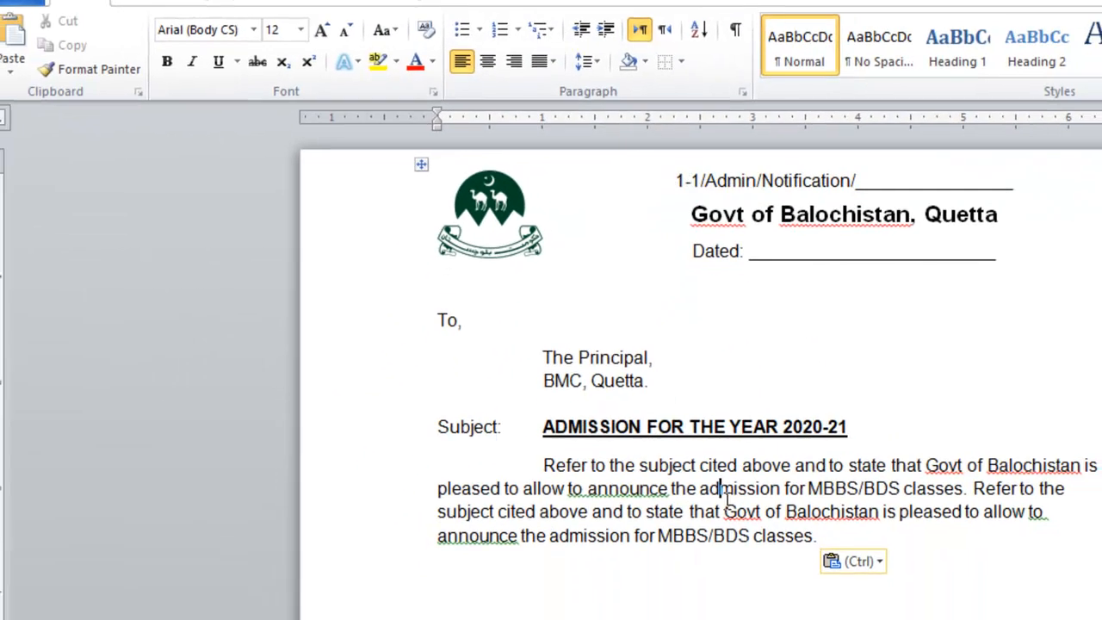
{"action": "left_click", "coordinate": [545, 61]}
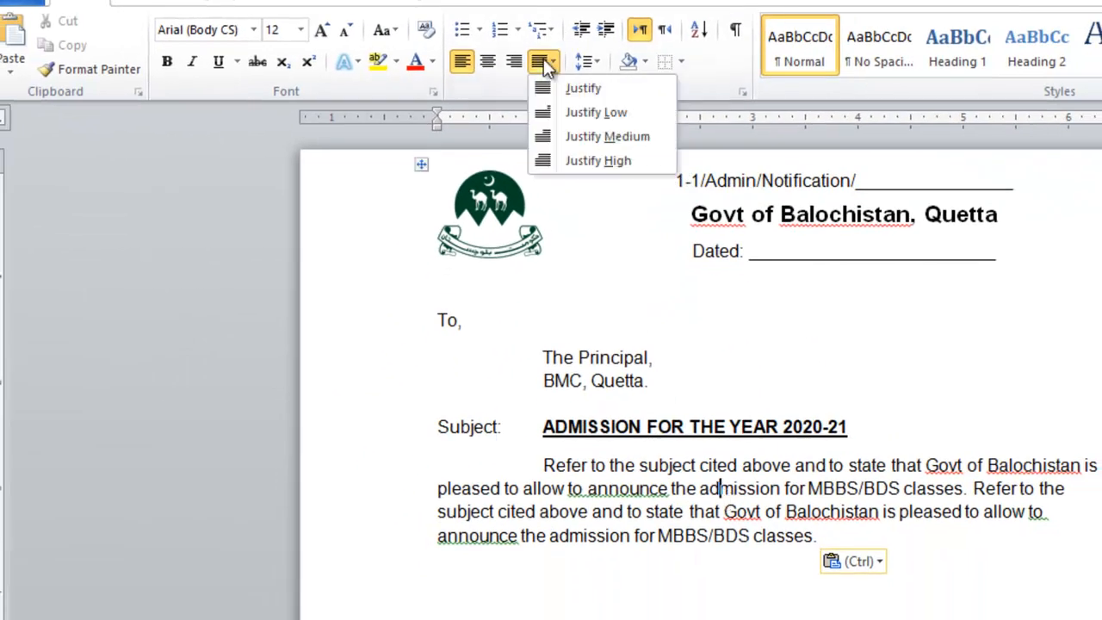
{"action": "left_click", "coordinate": [563, 88]}
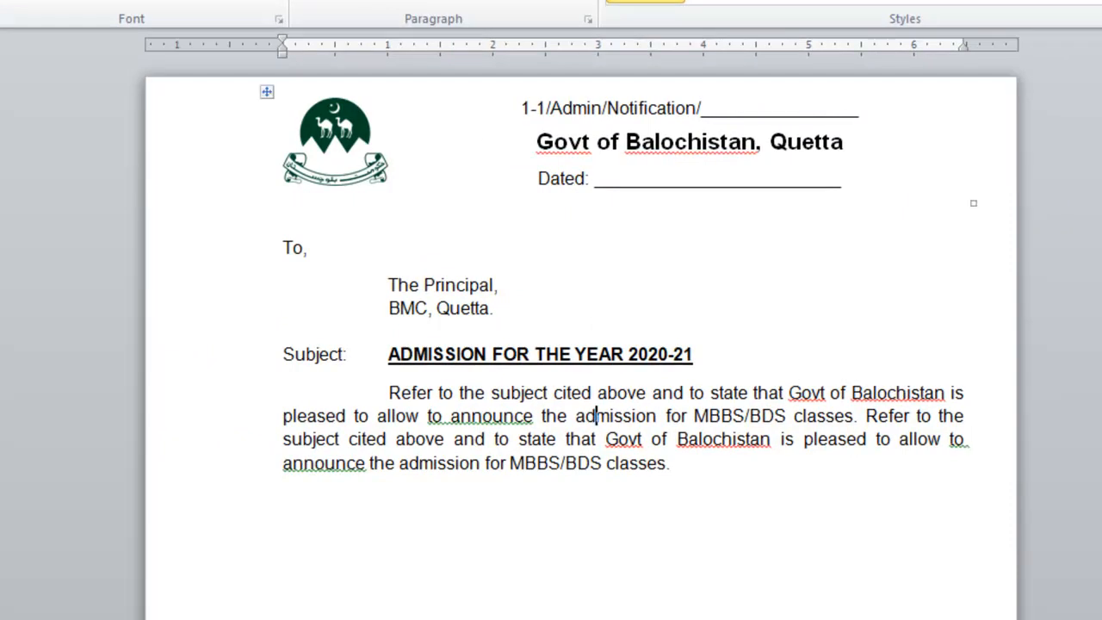
{"action": "left_click", "coordinate": [390, 1]}
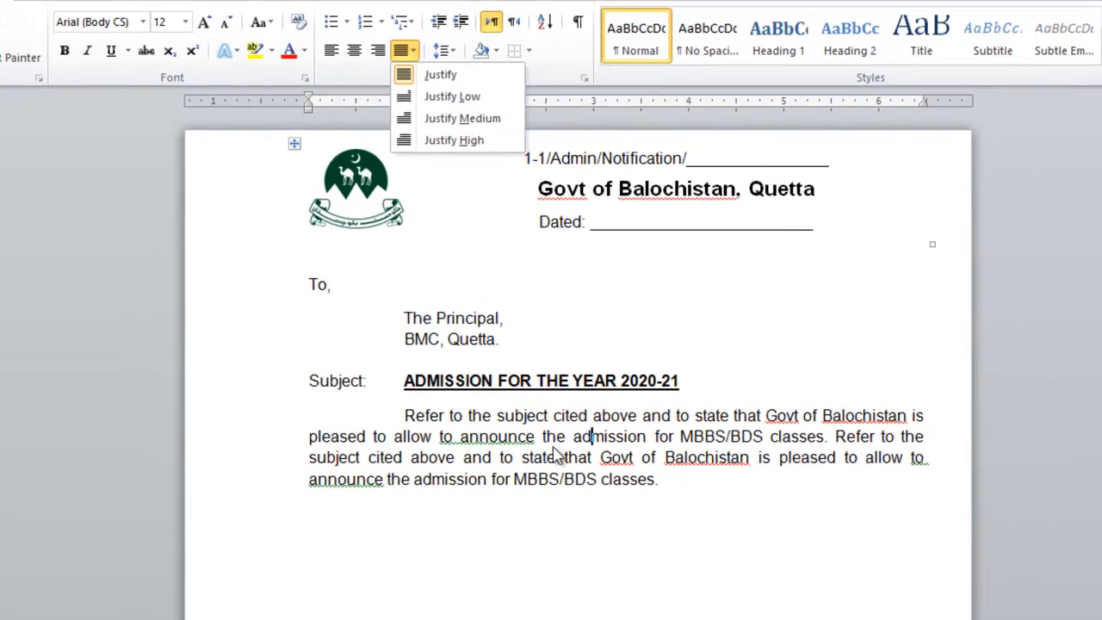
{"action": "left_click", "coordinate": [389, 16]}
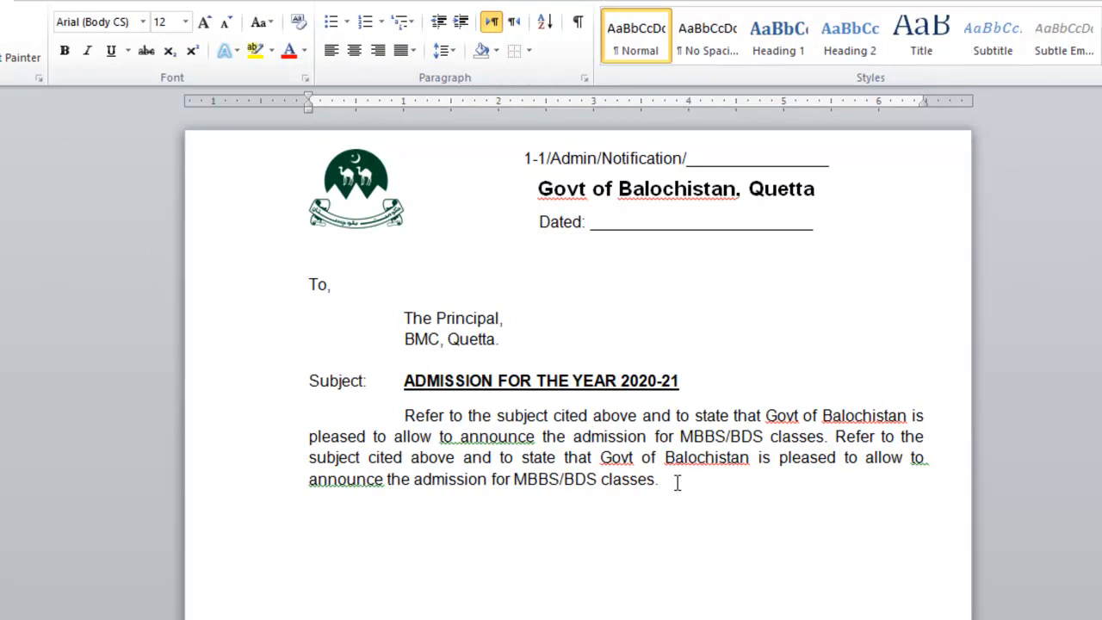
Set the body paragraph's line spacing to 1.5 and start a new indented line below it.
{"action": "left_click_drag", "start_coordinate": [659, 480], "coordinate": [460, 418]}
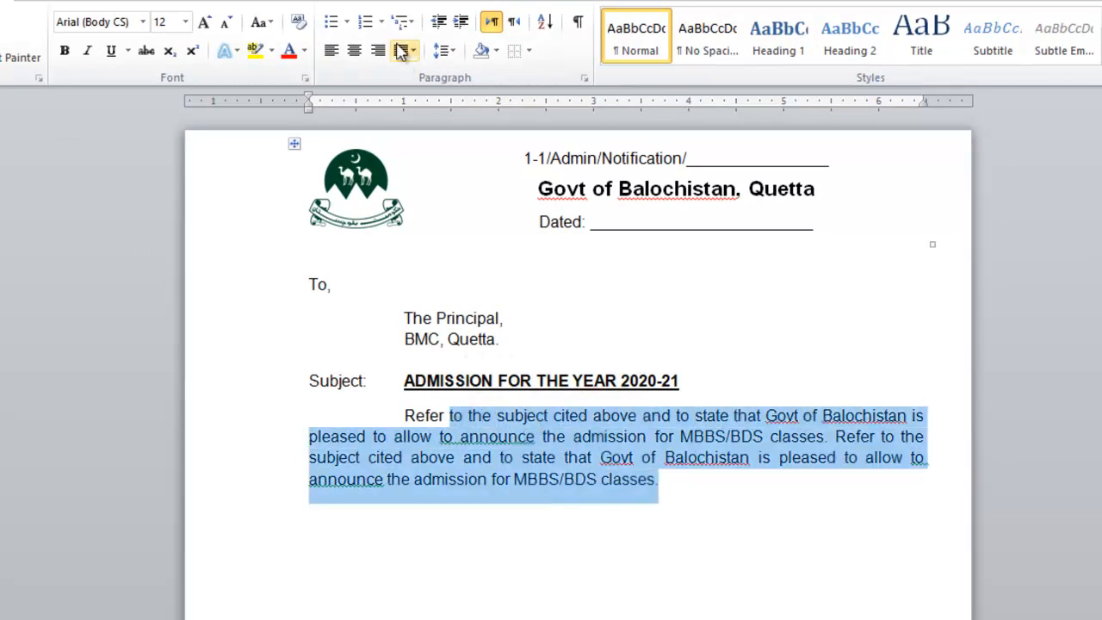
{"action": "left_click", "coordinate": [444, 52]}
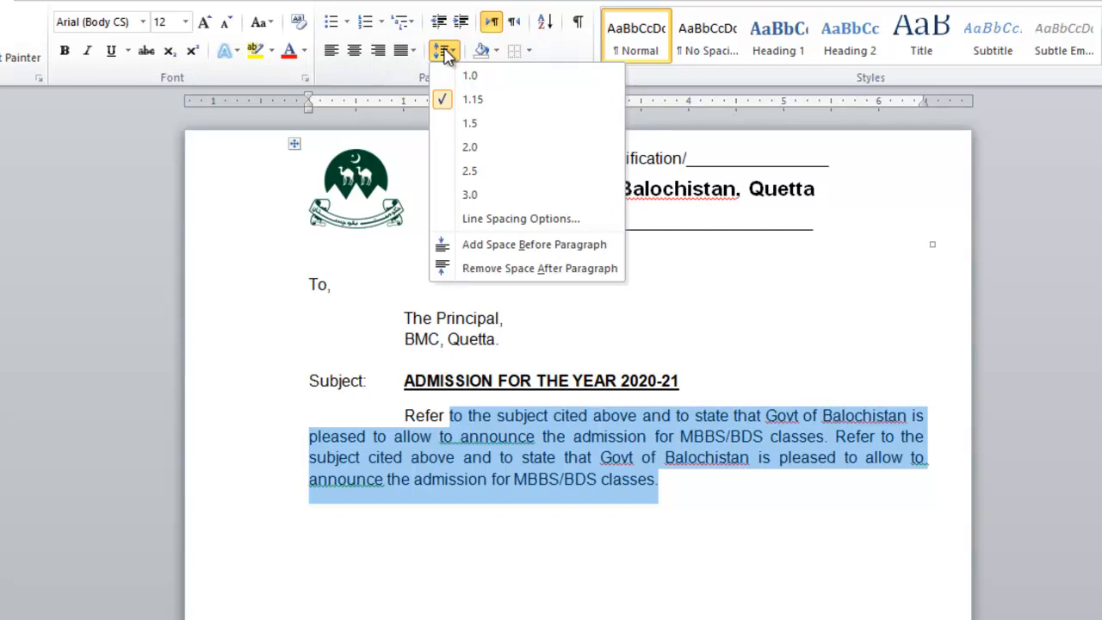
{"action": "left_click", "coordinate": [482, 125]}
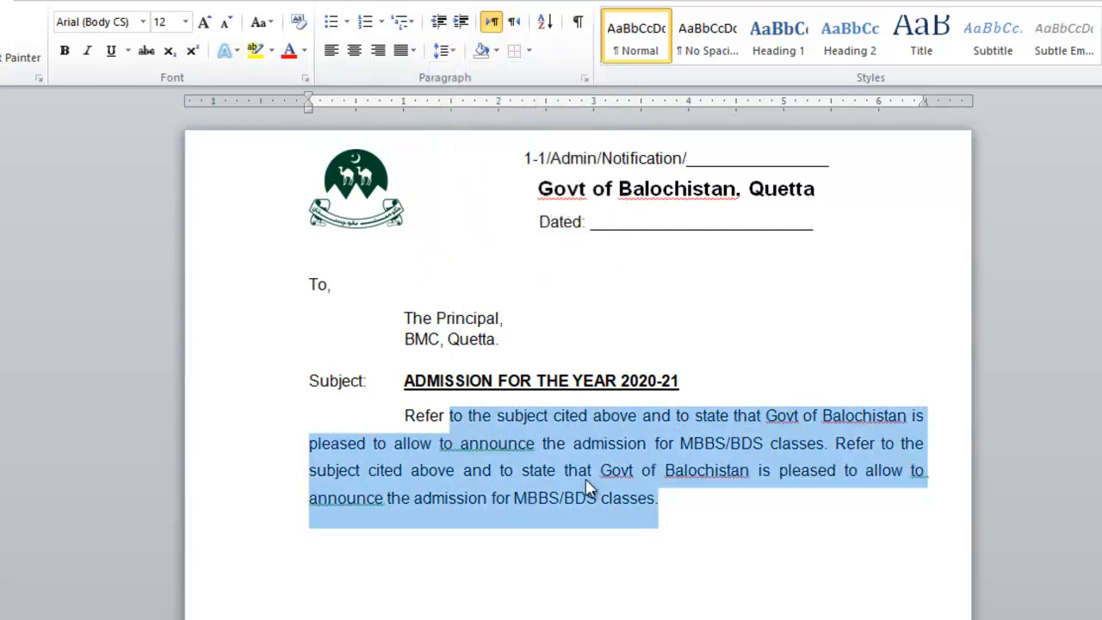
{"action": "left_click", "coordinate": [691, 508]}
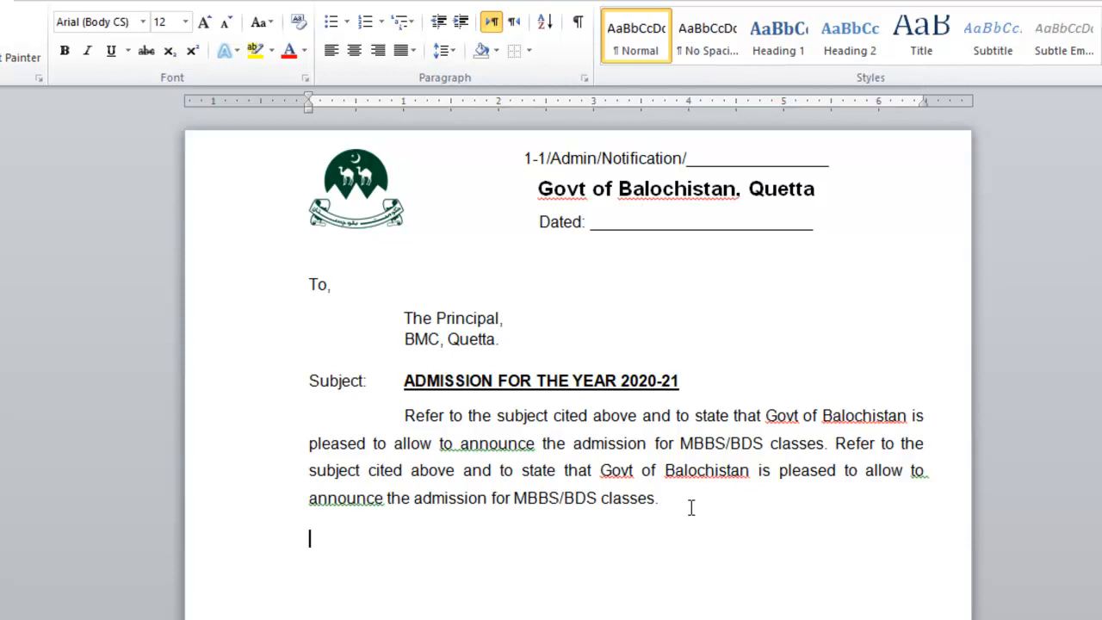
{"action": "key", "text": "Return"}
{"action": "key", "text": "Tab"}
{"action": "left_click", "coordinate": [742, 195]}
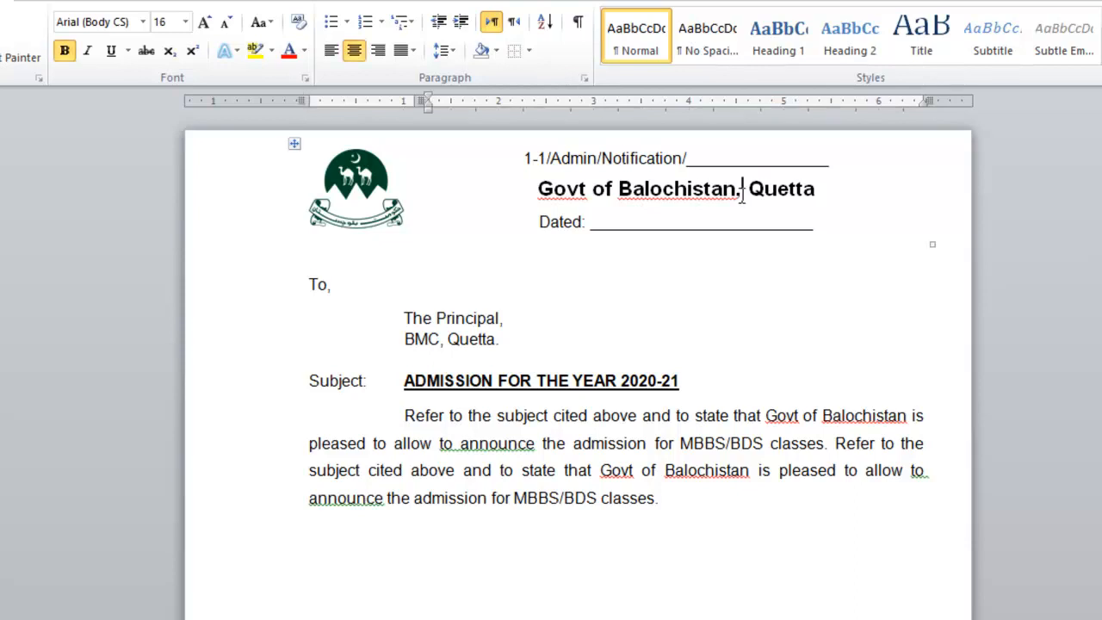
{"action": "type", "text": "Educati"}
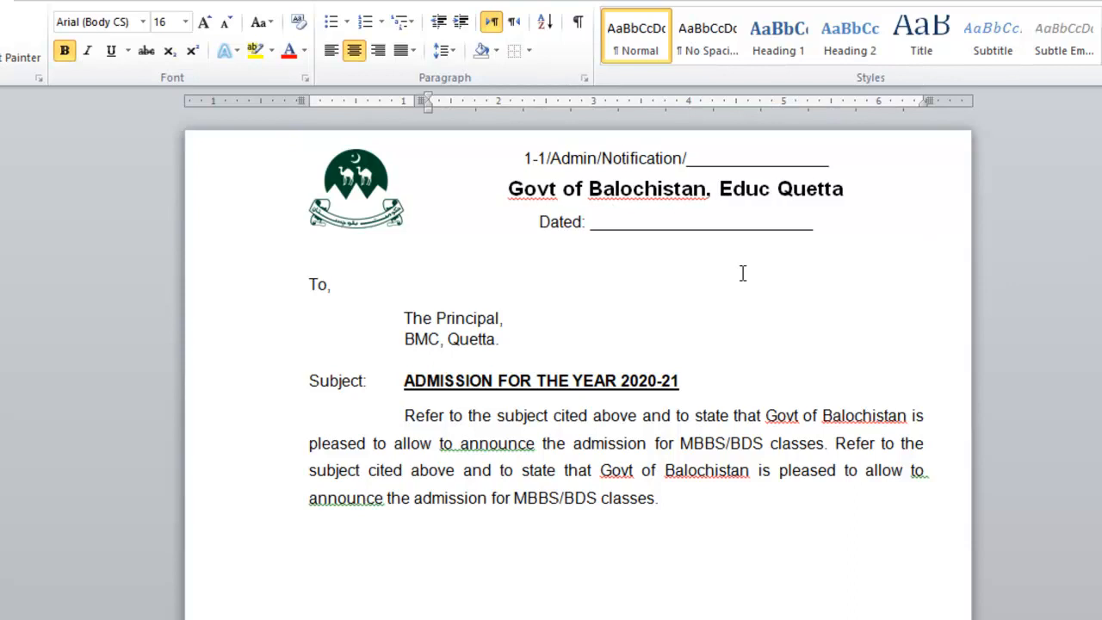
{"action": "type", "text": "on"}
{"action": "key", "text": "BackSpace"}
{"action": "key", "text": "BackSpace"}
{"action": "key", "text": "BackSpace"}
{"action": "key", "text": "BackSpace"}
{"action": "key", "text": "BackSpace"}
{"action": "key", "text": "BackSpace"}
{"action": "key", "text": "BackSpace"}
{"action": "key", "text": "BackSpace"}
{"action": "key", "text": "BackSpace"}
{"action": "key", "text": "BackSpace"}
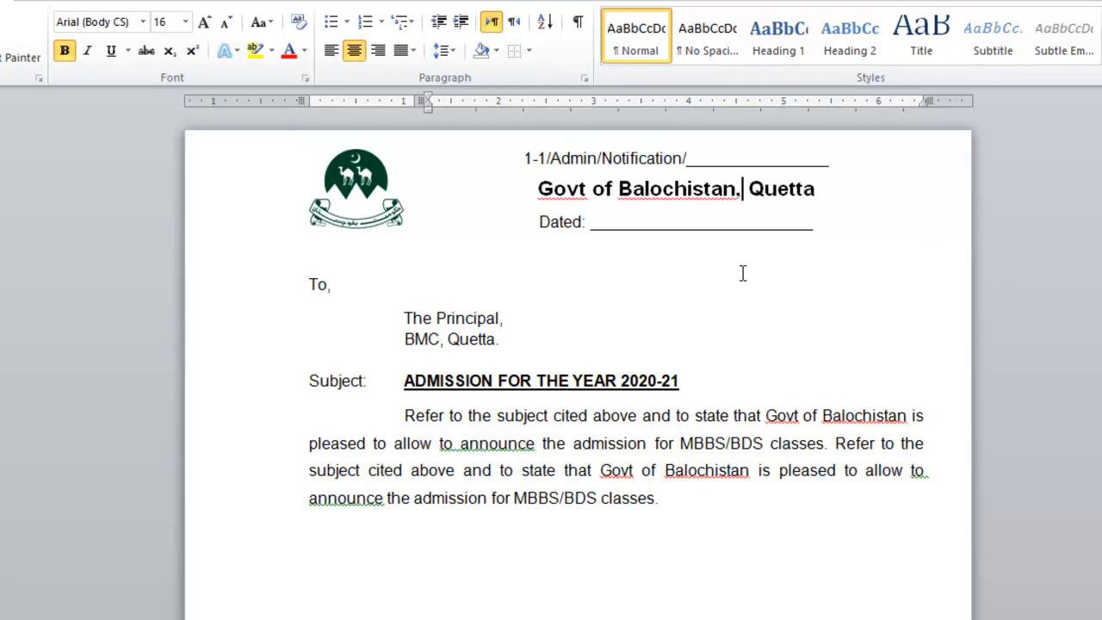
Break the heading after "Govt of Balochistan," and make its second line read "Education Department, Quetta".
{"action": "key", "text": "Return"}
{"action": "type", "text": "Educatio"}
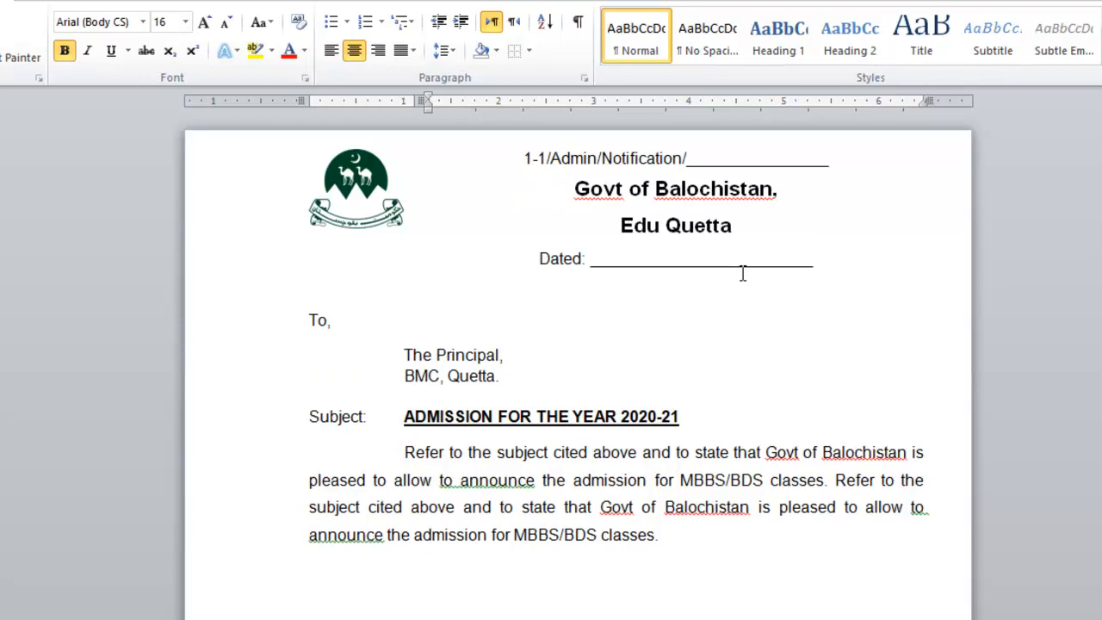
{"action": "type", "text": "n Departmen"}
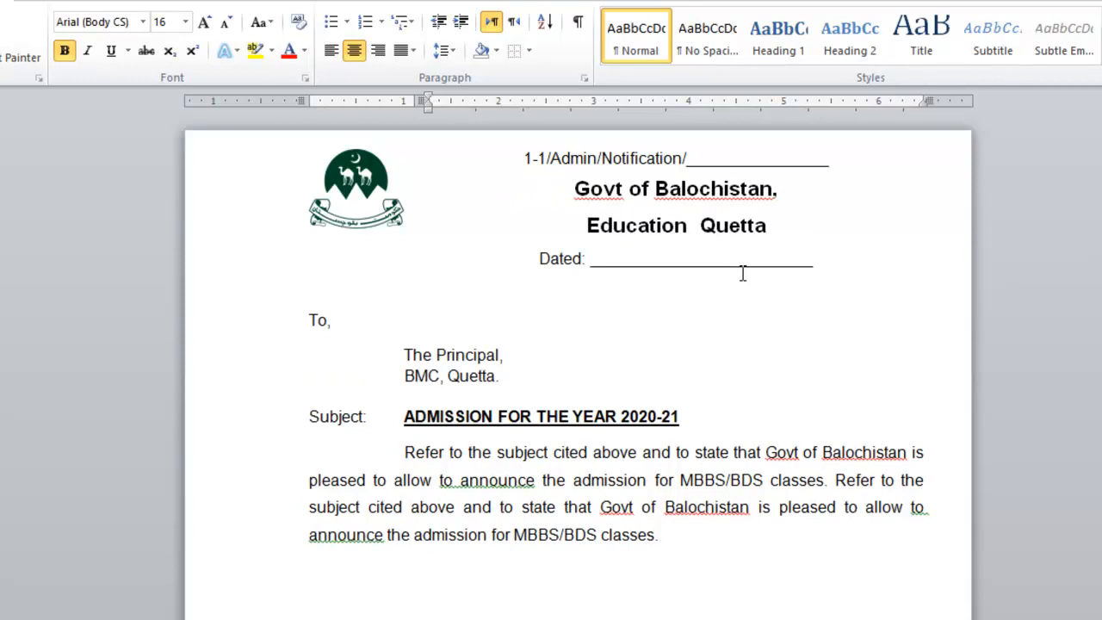
{"action": "type", "text": "t"}
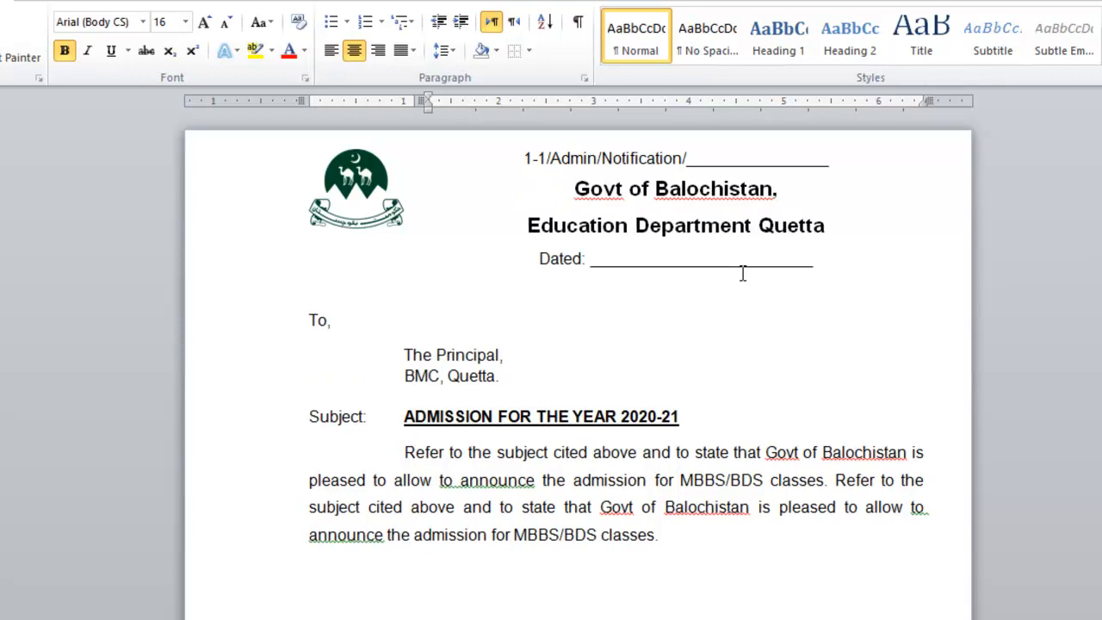
{"action": "type", "text": ","}
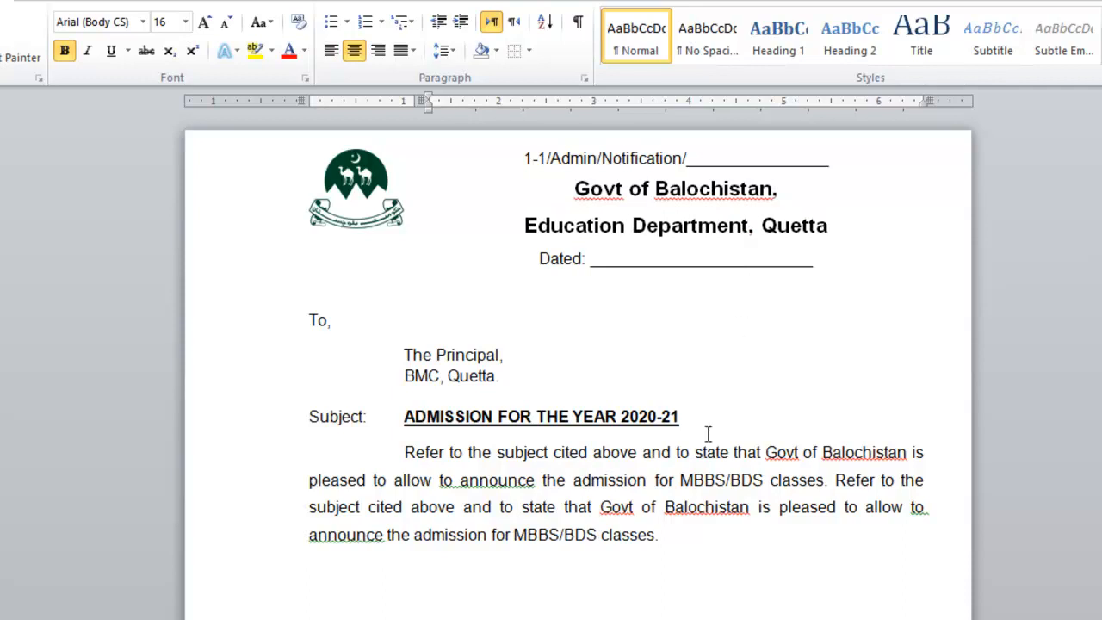
Add the signature line "Secretary Education Department" below the body paragraph, indented toward the right half of the page.
{"action": "left_click", "coordinate": [642, 613]}
{"action": "type", "text": "Secrat"}
{"action": "type", "text": "ary"}
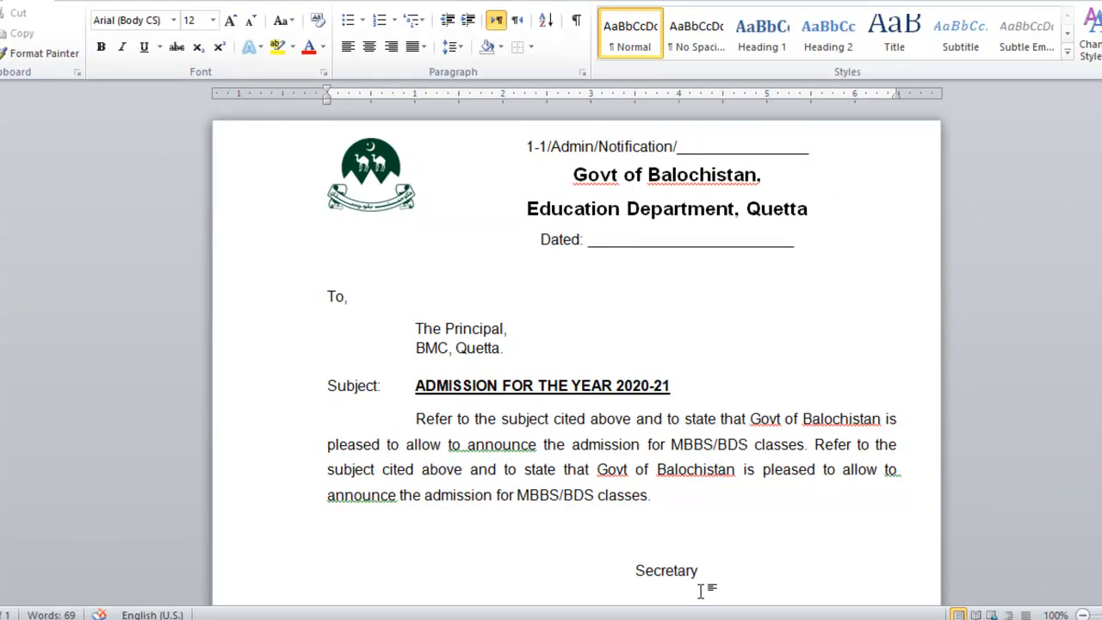
{"action": "type", "text": "Educatio"}
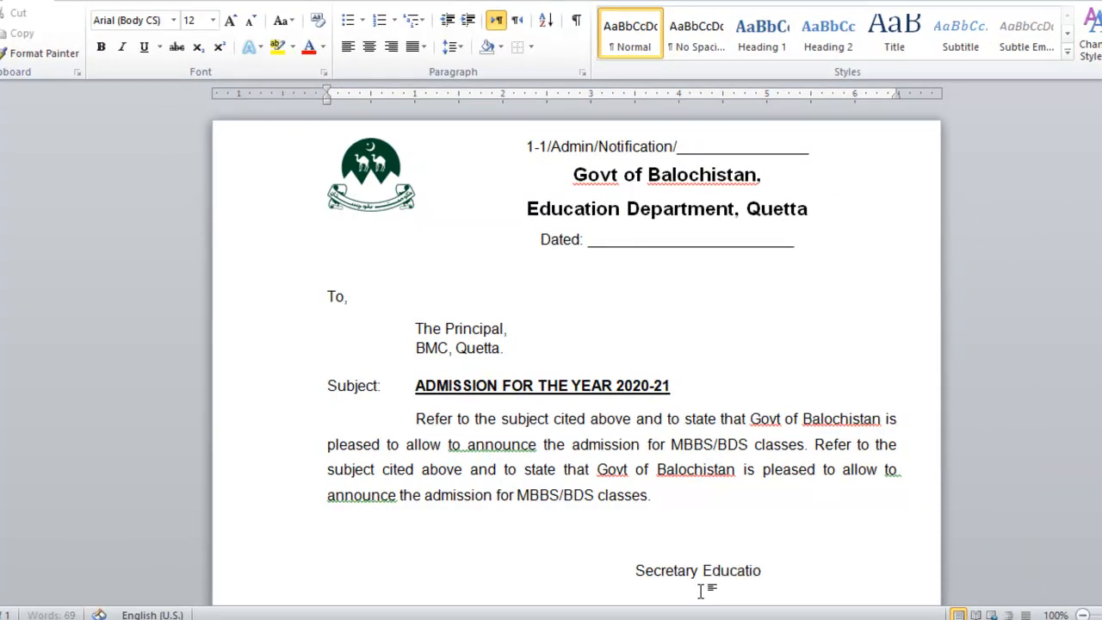
{"action": "type", "text": "n Departmetn"}
{"action": "scroll", "coordinate": [701, 590], "scroll_direction": "down", "scroll_amount": 1}
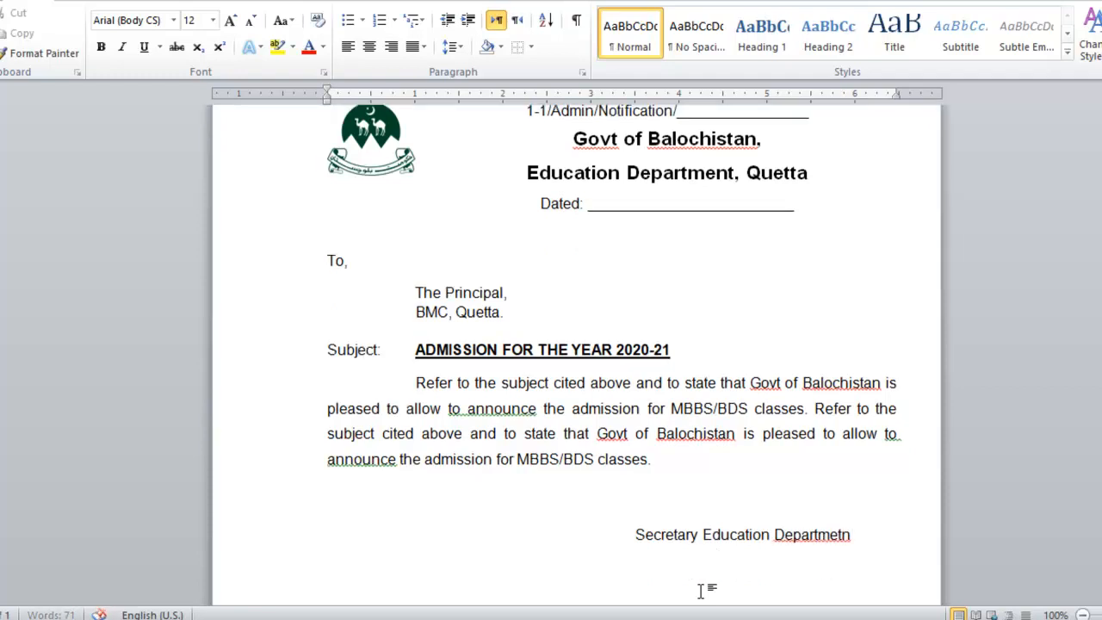
Add "Quetta, Balochistan" under the secretary line, indented one tab stop further so it sits roughly centred beneath it.
{"action": "key", "text": "Tab"}
{"action": "key", "text": "Tab"}
{"action": "type", "text": "Quetta, Bal"}
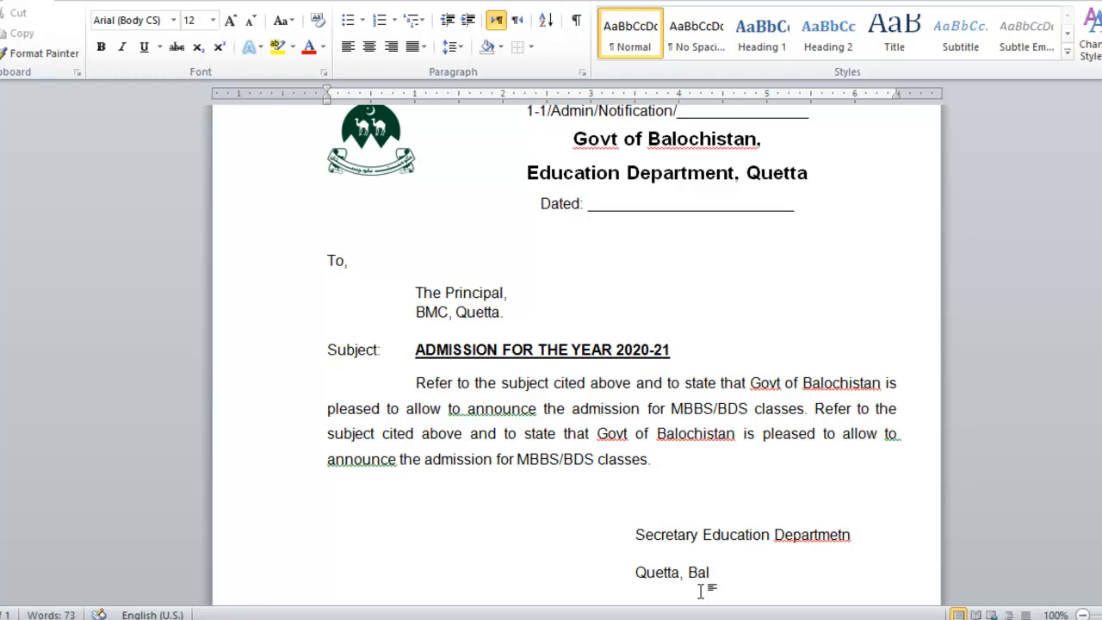
{"action": "type", "text": "ochistan"}
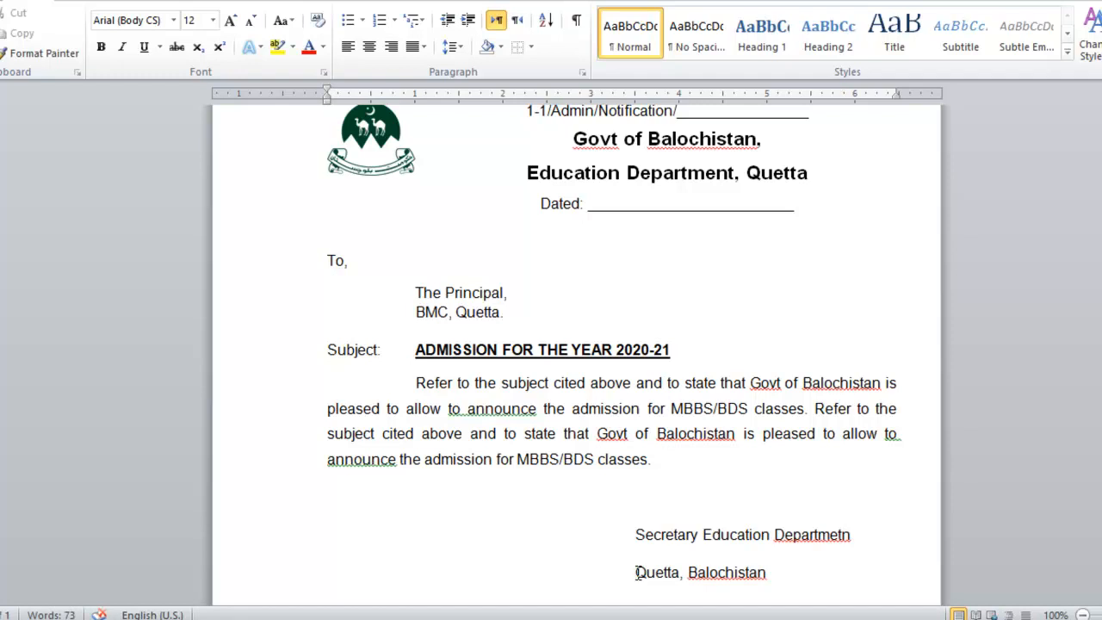
{"action": "left_click", "coordinate": [635, 572]}
{"action": "key", "text": "Tab"}
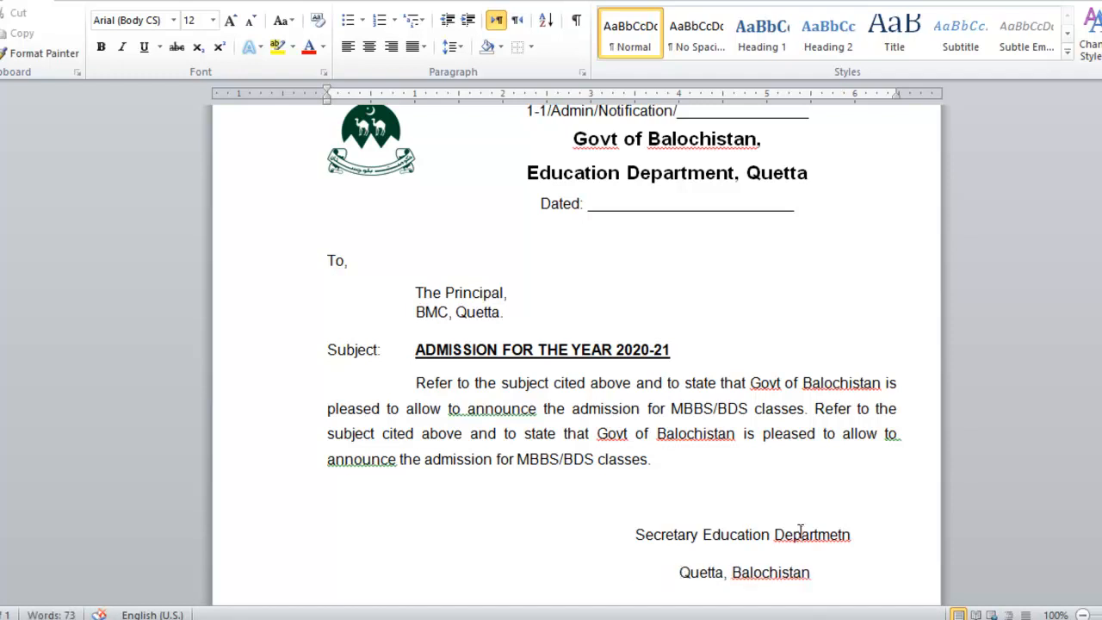
Correct the misspelled "Departmetn" to "Department" and remove the space after paragraph from both signature lines.
{"action": "right_click", "coordinate": [801, 531]}
{"action": "left_click", "coordinate": [913, 266]}
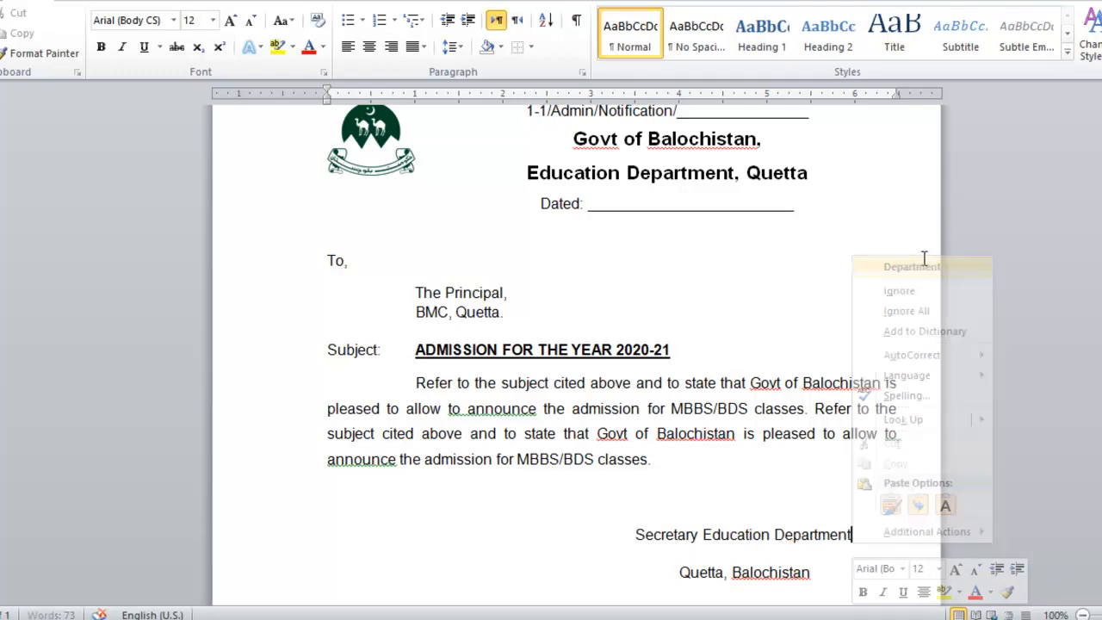
{"action": "left_click_drag", "start_coordinate": [812, 572], "coordinate": [635, 535]}
{"action": "left_click", "coordinate": [459, 48]}
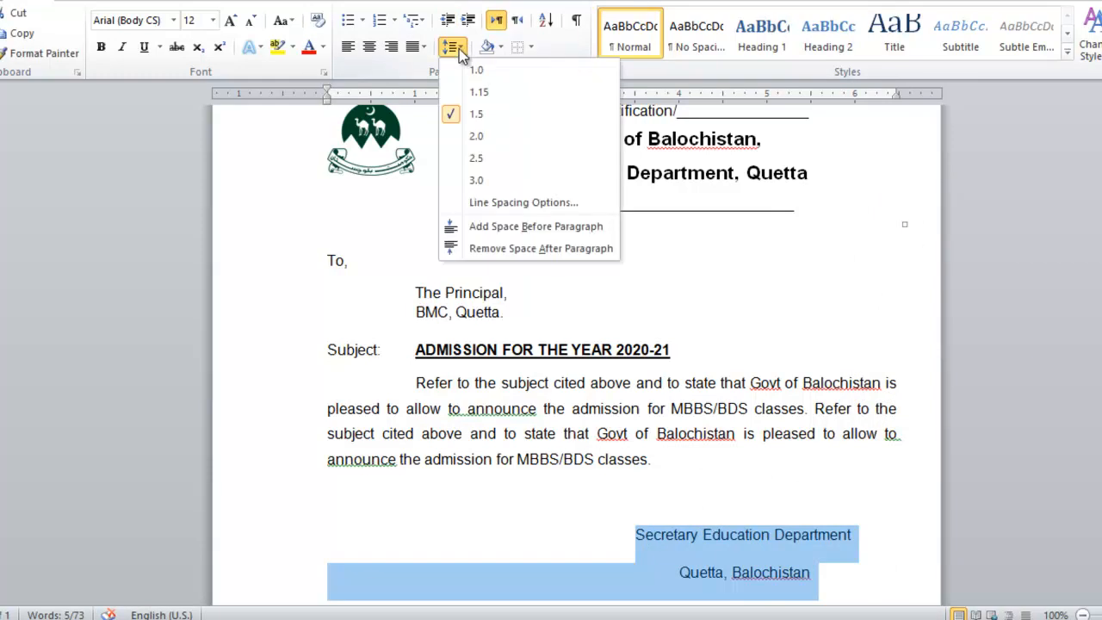
{"action": "left_click", "coordinate": [502, 251]}
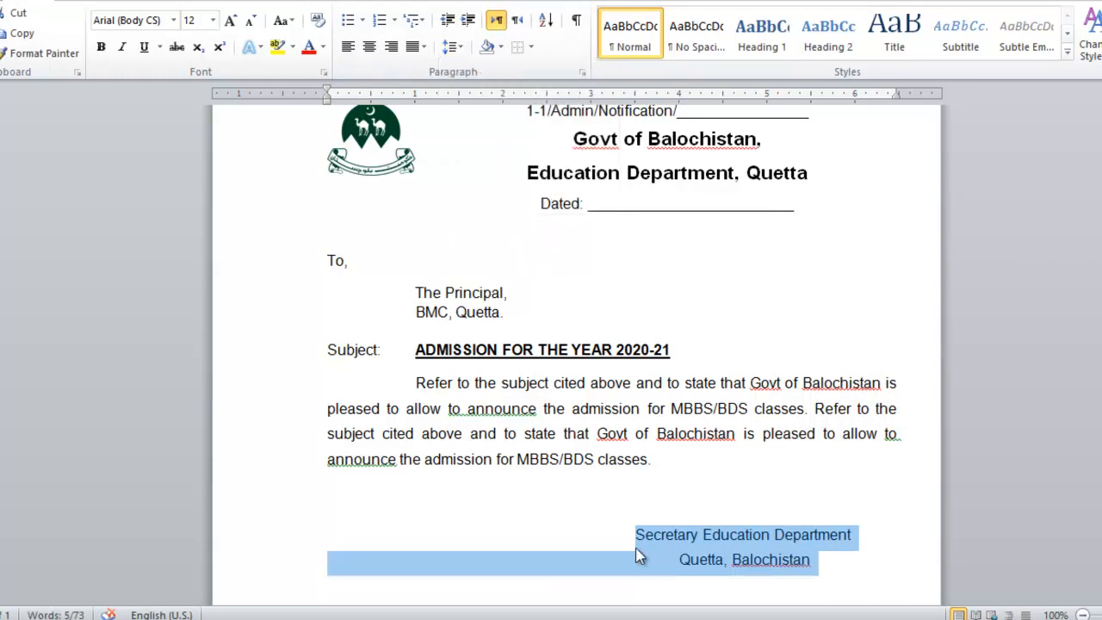
Make the signature line "Secretary Education Department" bold.
{"action": "left_click_drag", "start_coordinate": [638, 535], "coordinate": [853, 534]}
{"action": "left_click", "coordinate": [100, 47]}
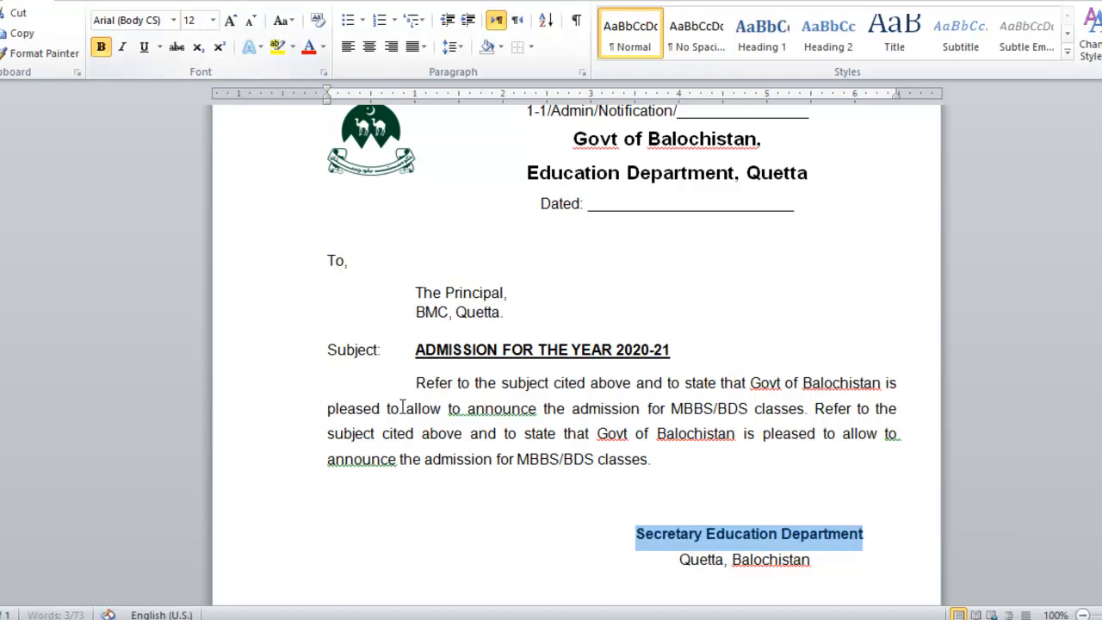
{"action": "left_click", "coordinate": [448, 405]}
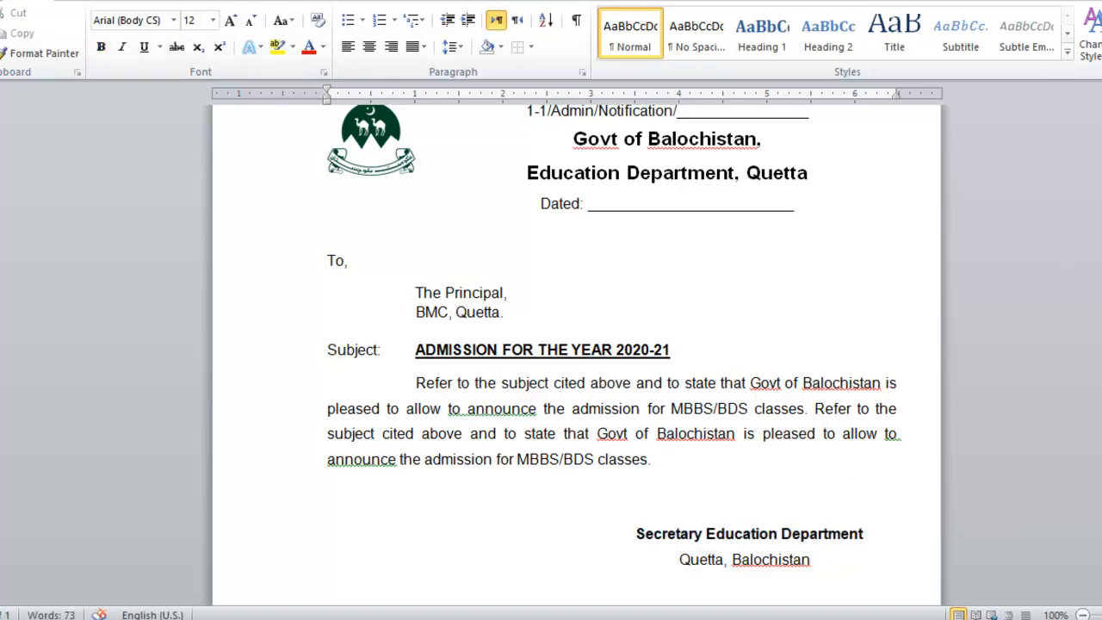
{"action": "scroll", "coordinate": [576, 353], "scroll_direction": "up", "scroll_amount": 1}
{"action": "left_click", "coordinate": [384, 181]}
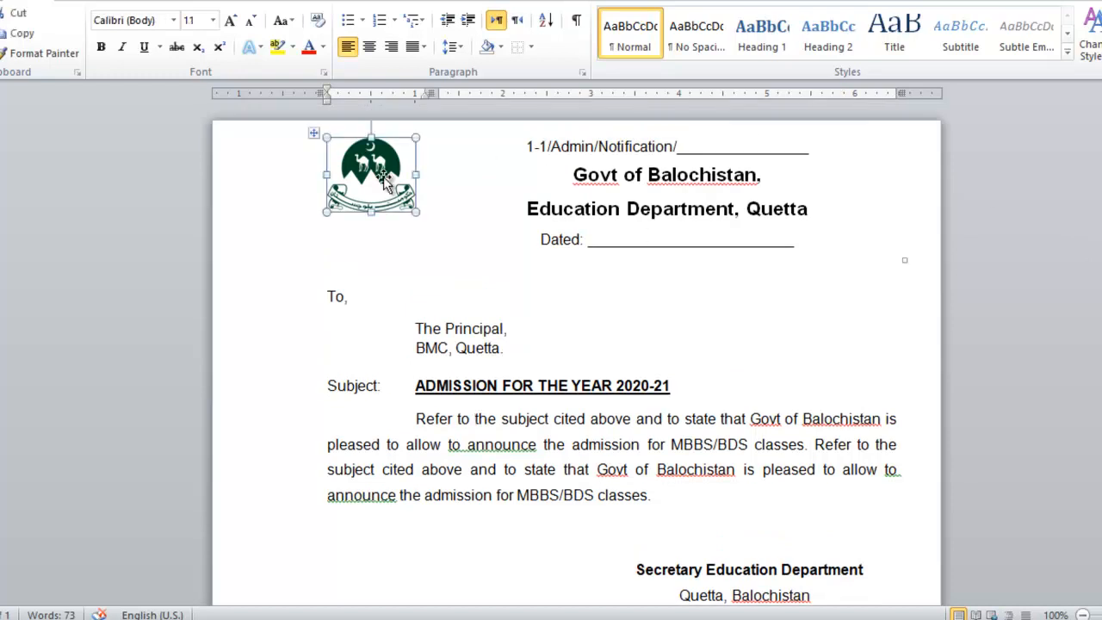
{"action": "left_click", "coordinate": [436, 423]}
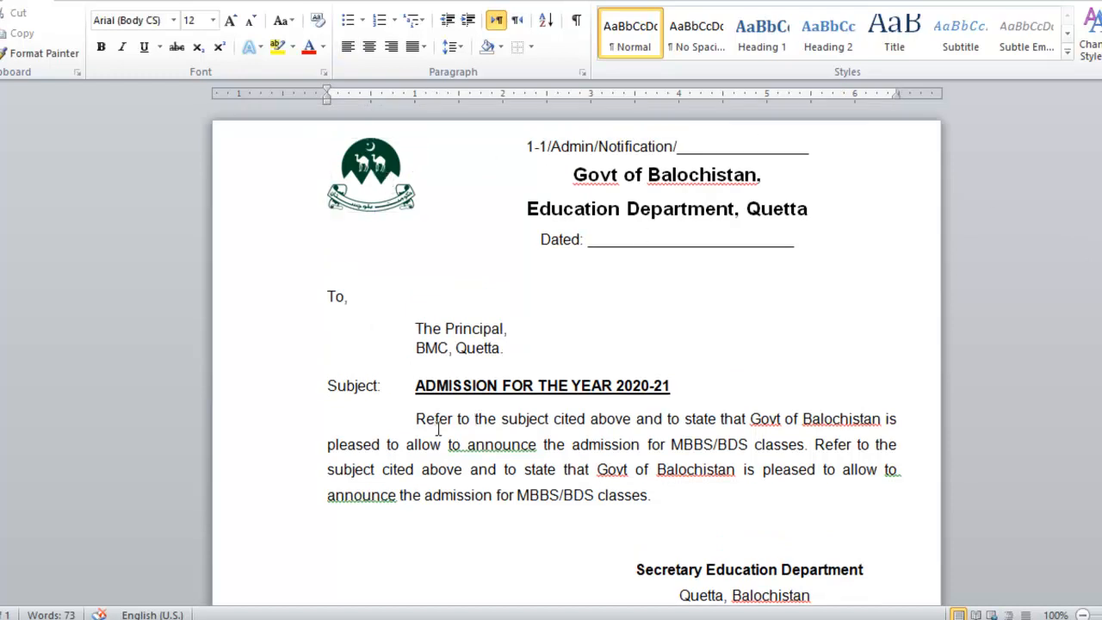
Set the two-line department heading's line spacing to 1.0 and insert a blank line between it and the Dated line.
{"action": "left_click_drag", "start_coordinate": [818, 209], "coordinate": [663, 190]}
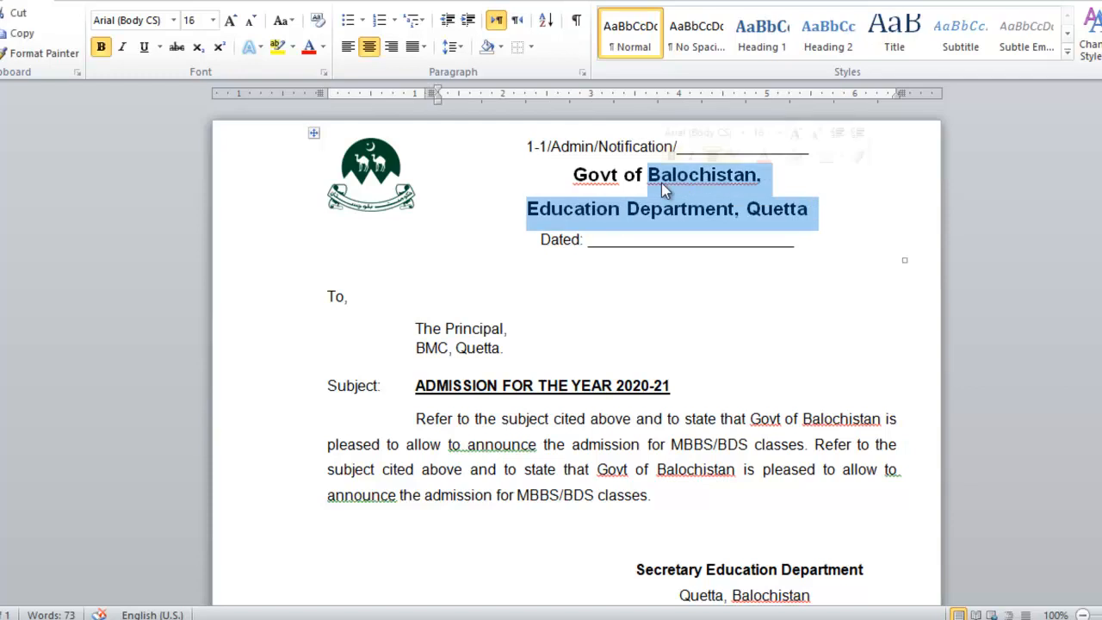
{"action": "left_click", "coordinate": [451, 47]}
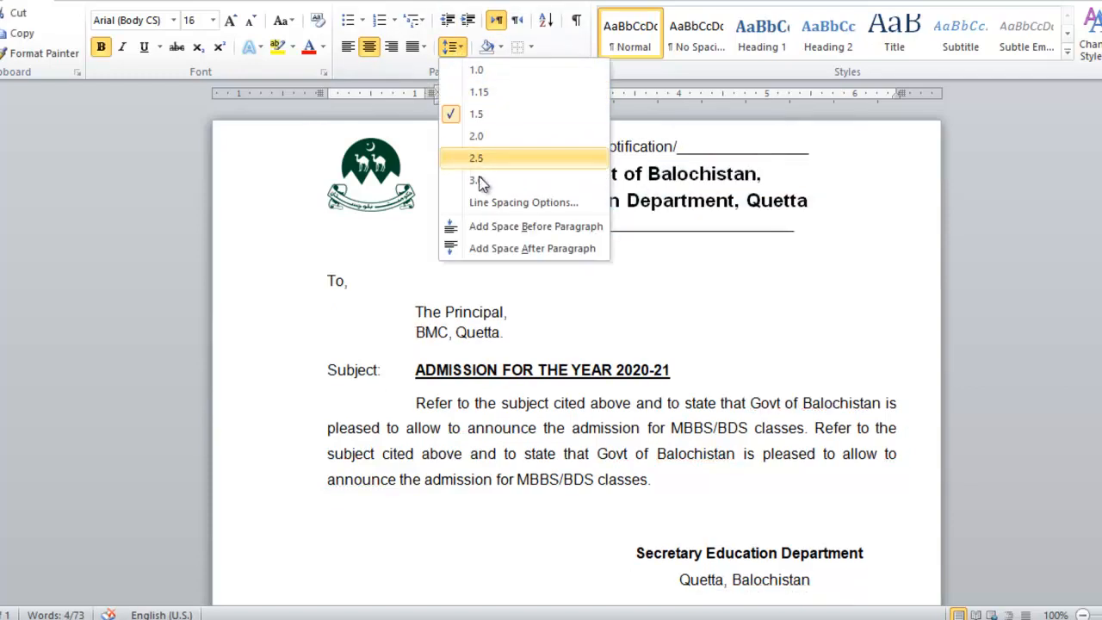
{"action": "left_click", "coordinate": [479, 72]}
{"action": "left_click", "coordinate": [819, 199]}
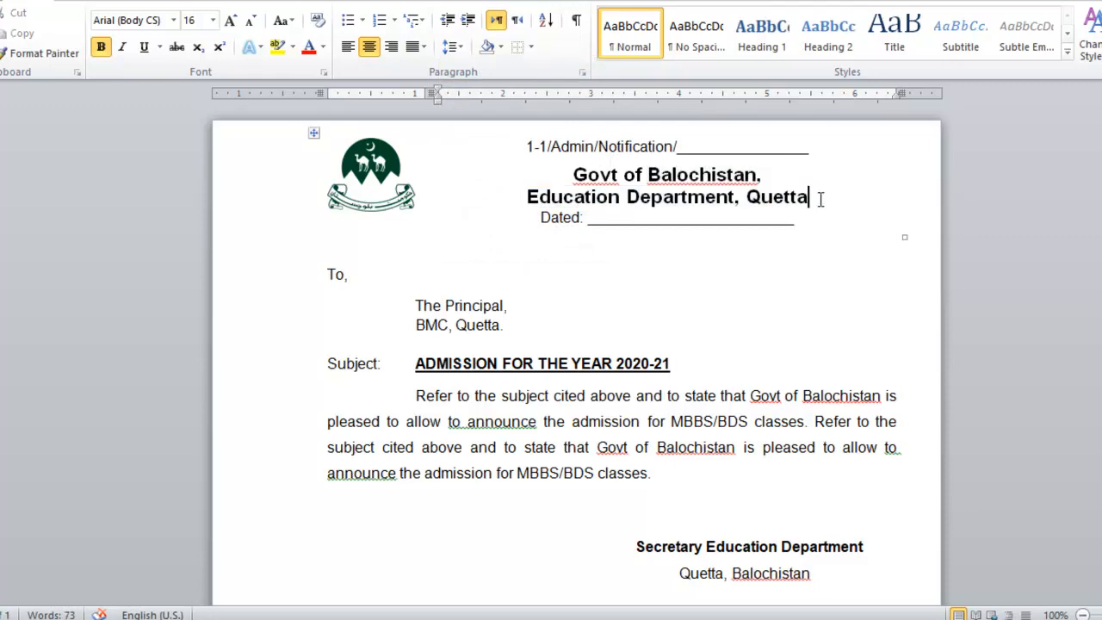
{"action": "key", "text": "Return"}
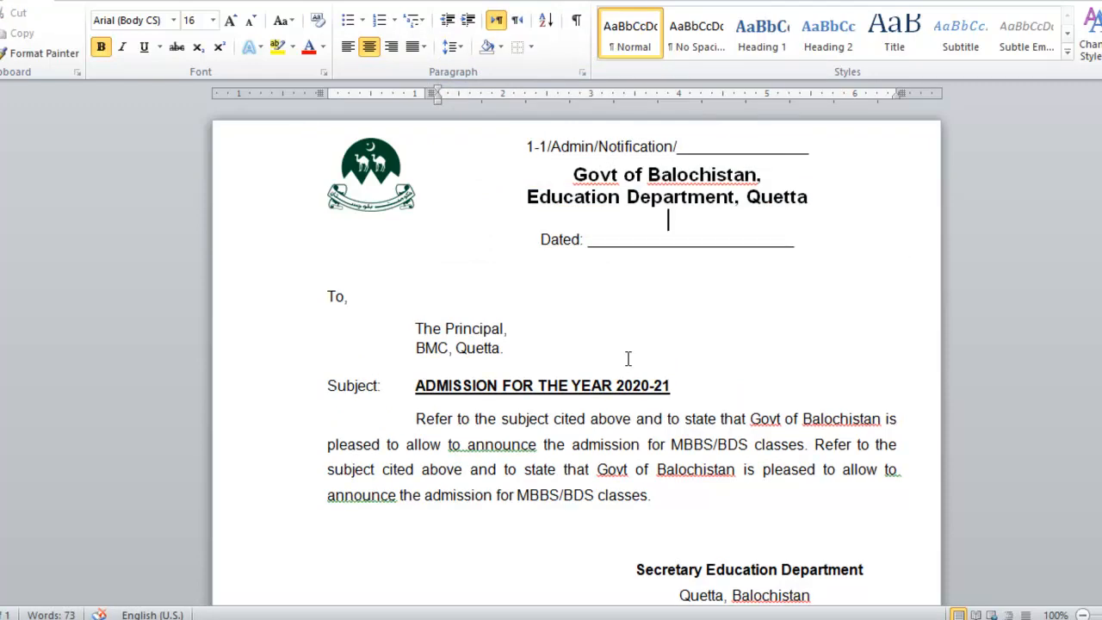
{"action": "left_click", "coordinate": [520, 496]}
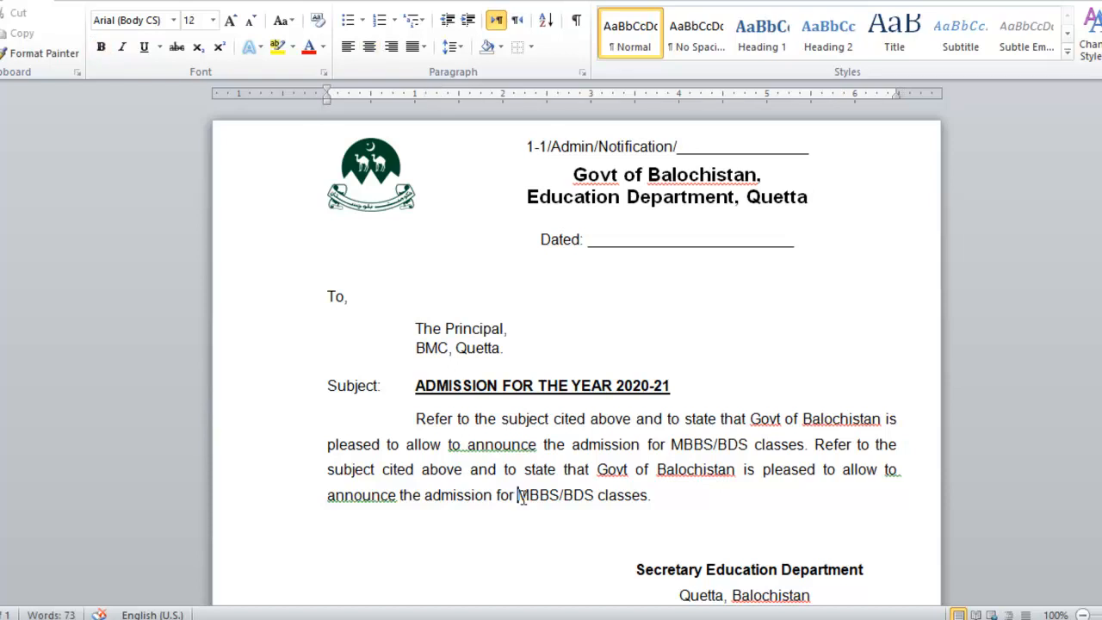